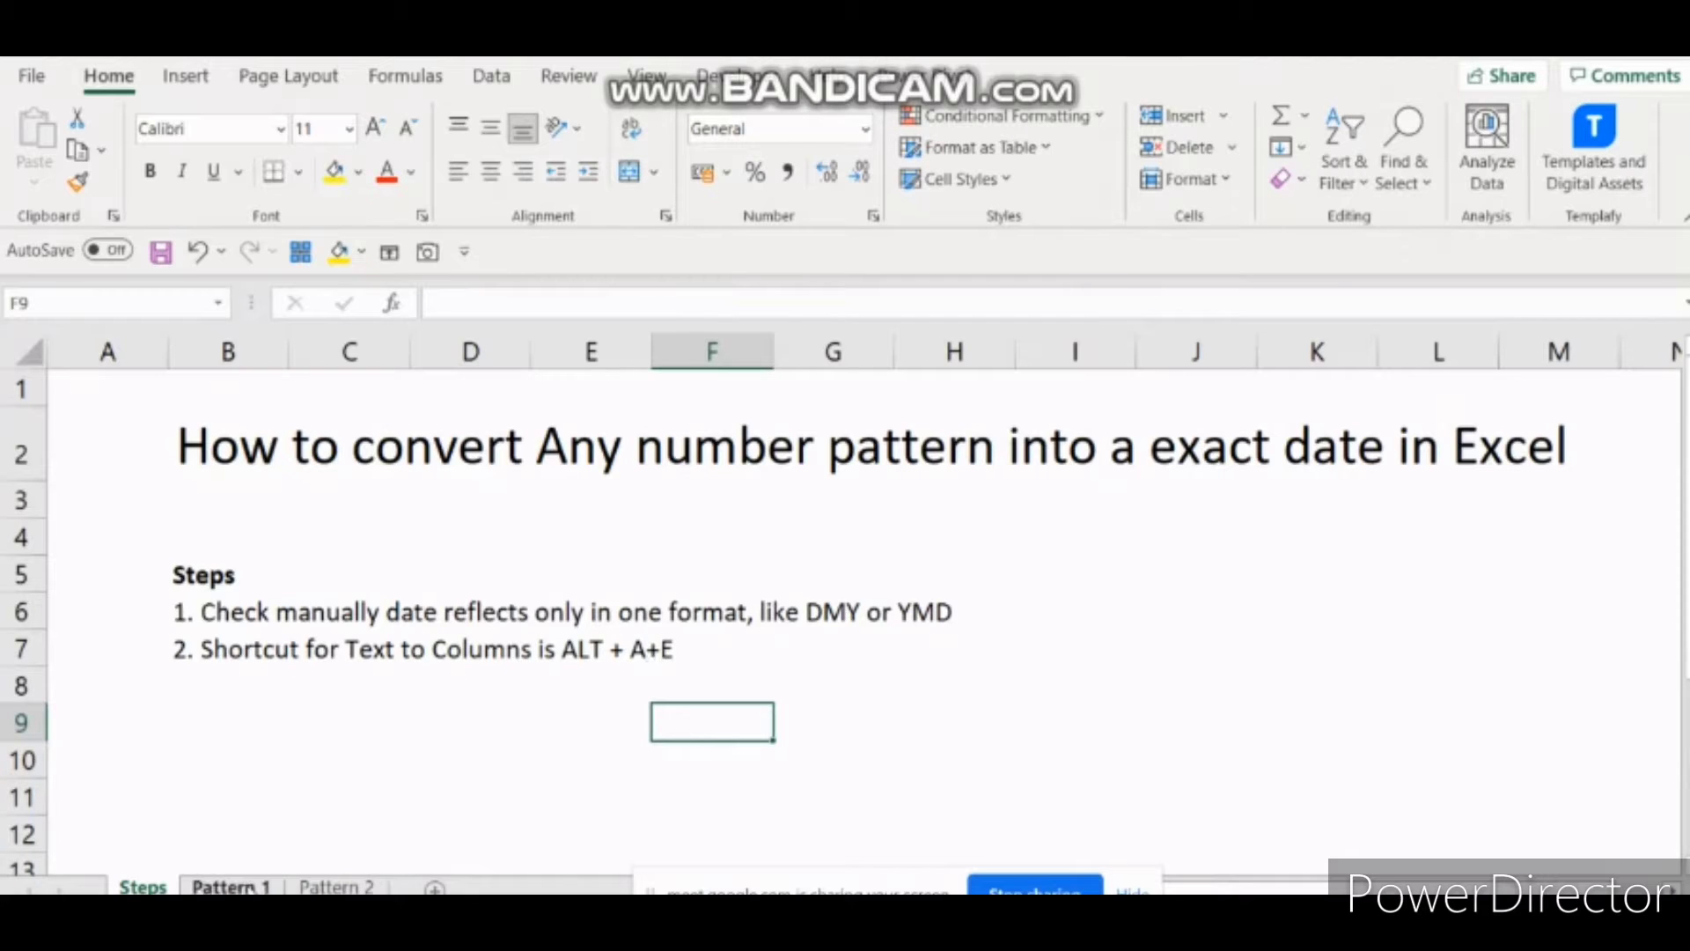
# On the Pattern 1 sheet, toggle the Date requested filter off and back on.
pyautogui.click(224, 884)
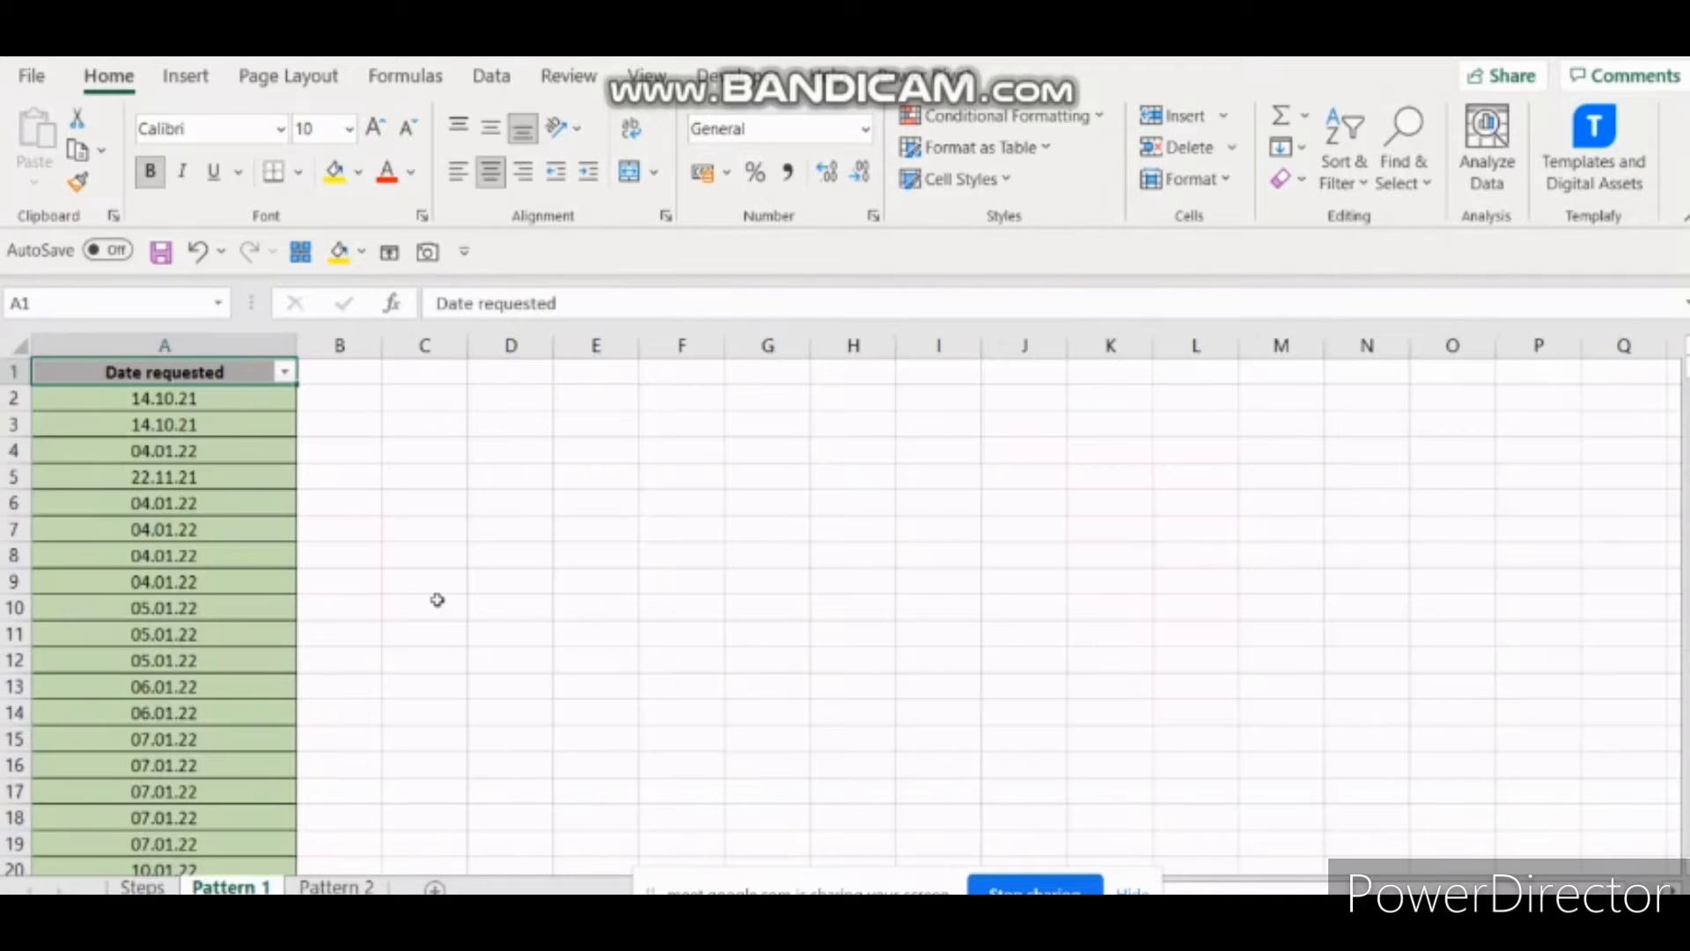
pyautogui.click(476, 577)
pyautogui.click(196, 378)
pyautogui.click(500, 88)
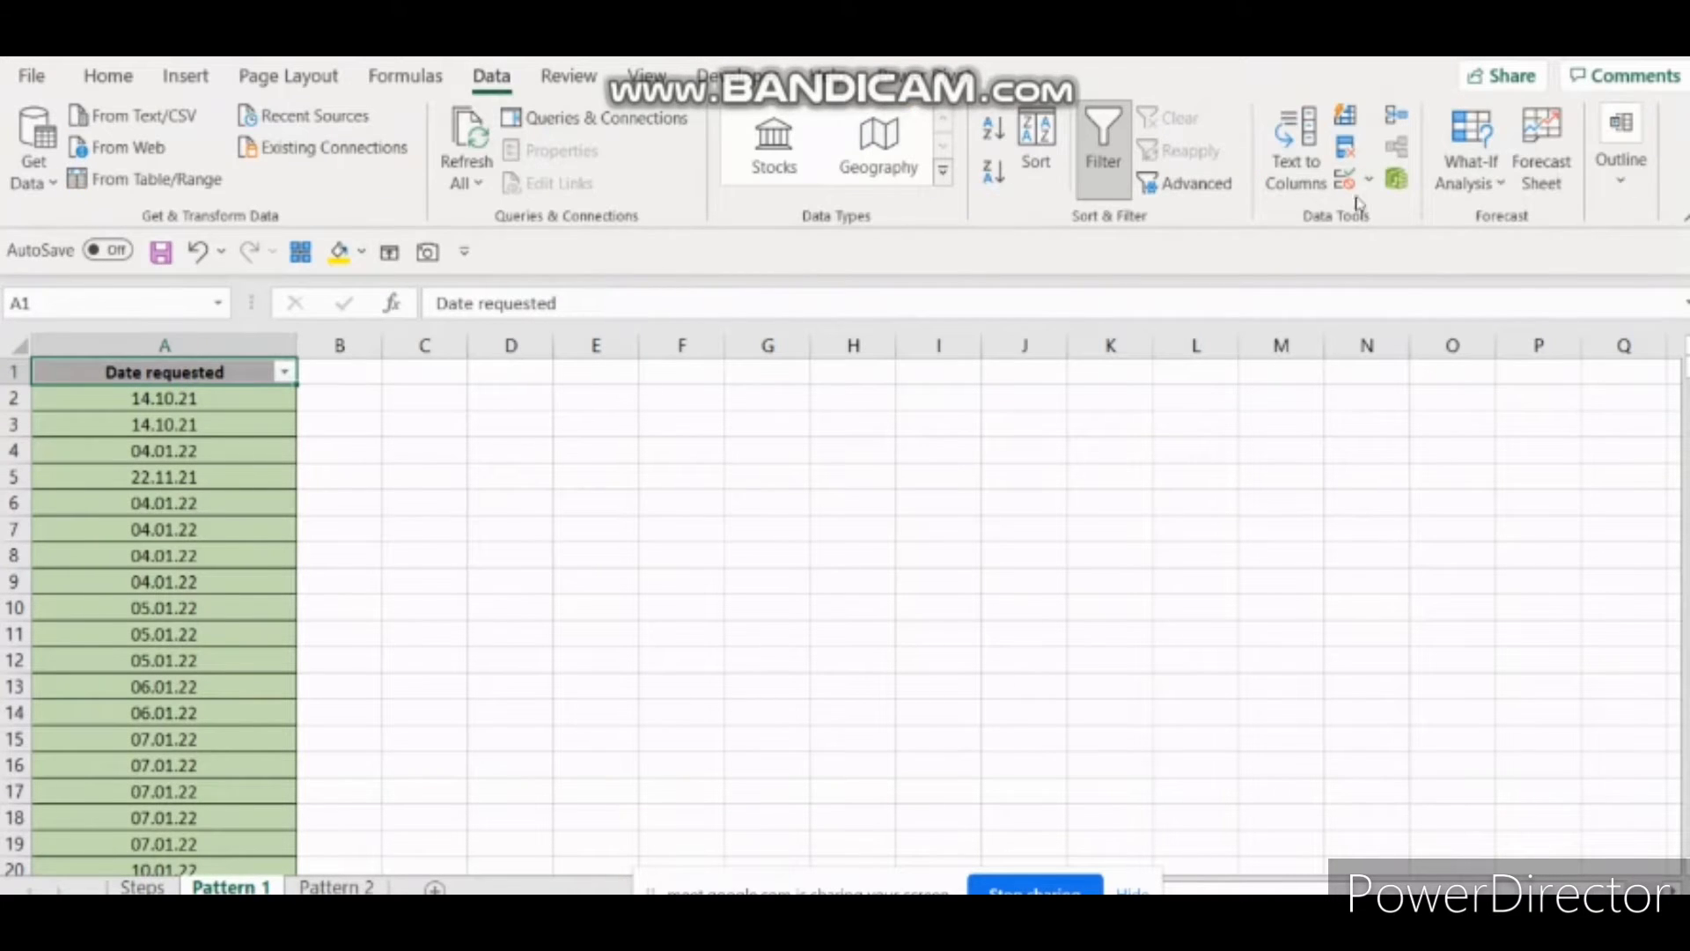
pyautogui.click(1105, 154)
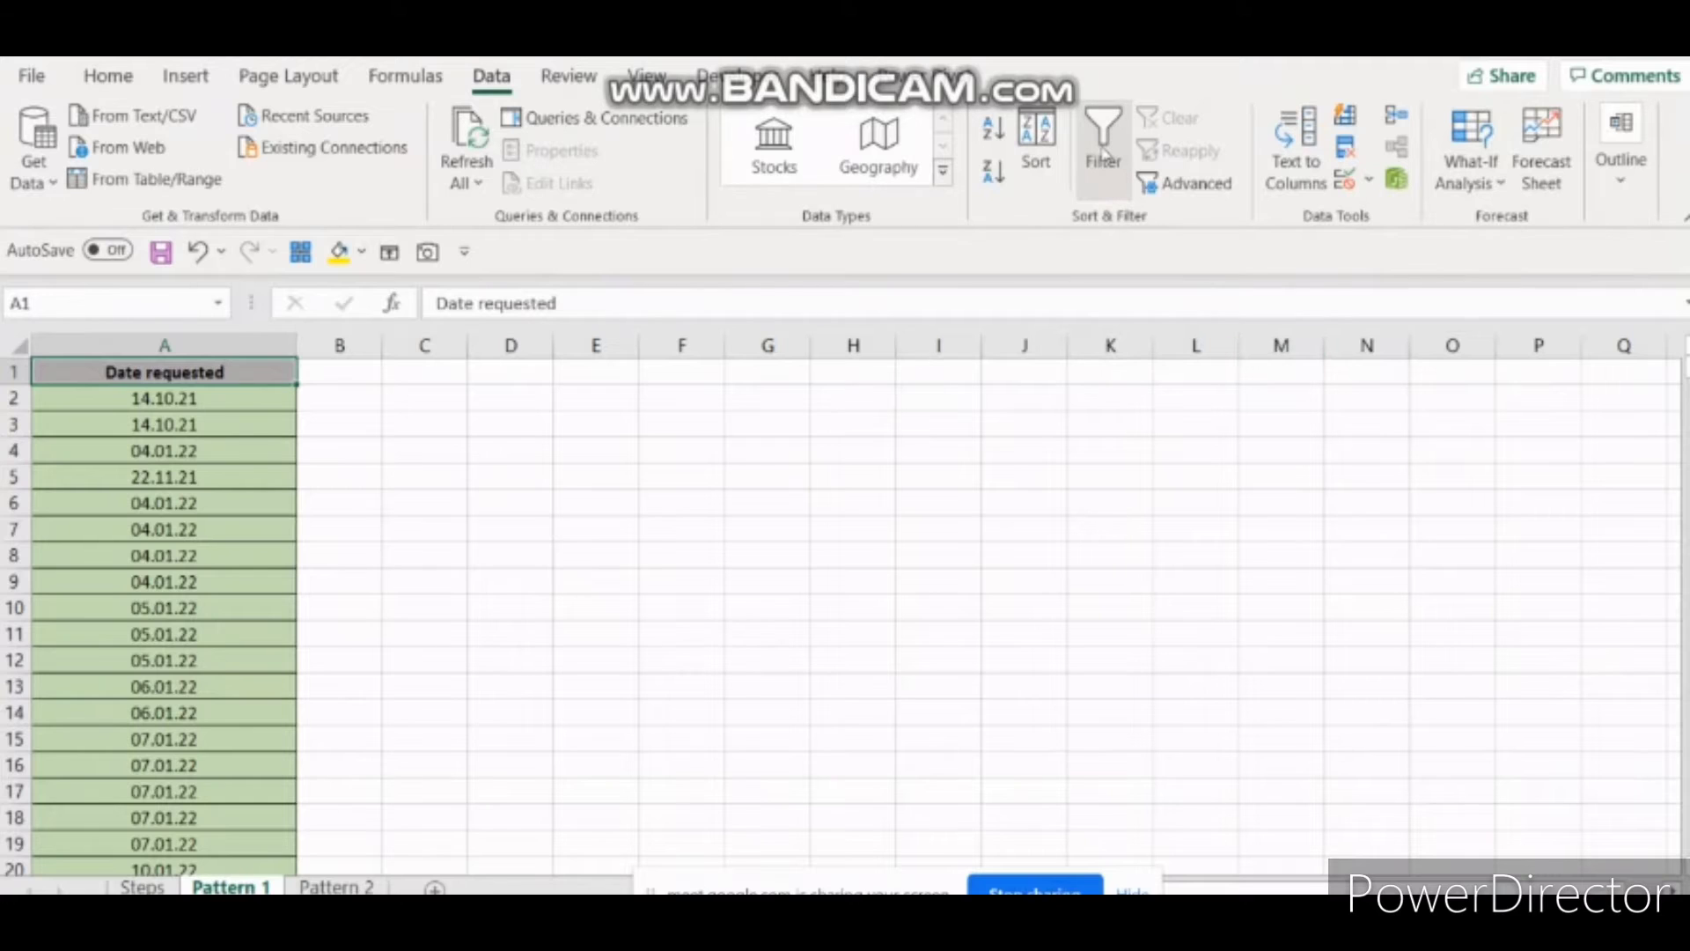
pyautogui.click(1105, 154)
# Inspect the Date requested filter list, which shows the dotted values only as plain text.
pyautogui.click(284, 372)
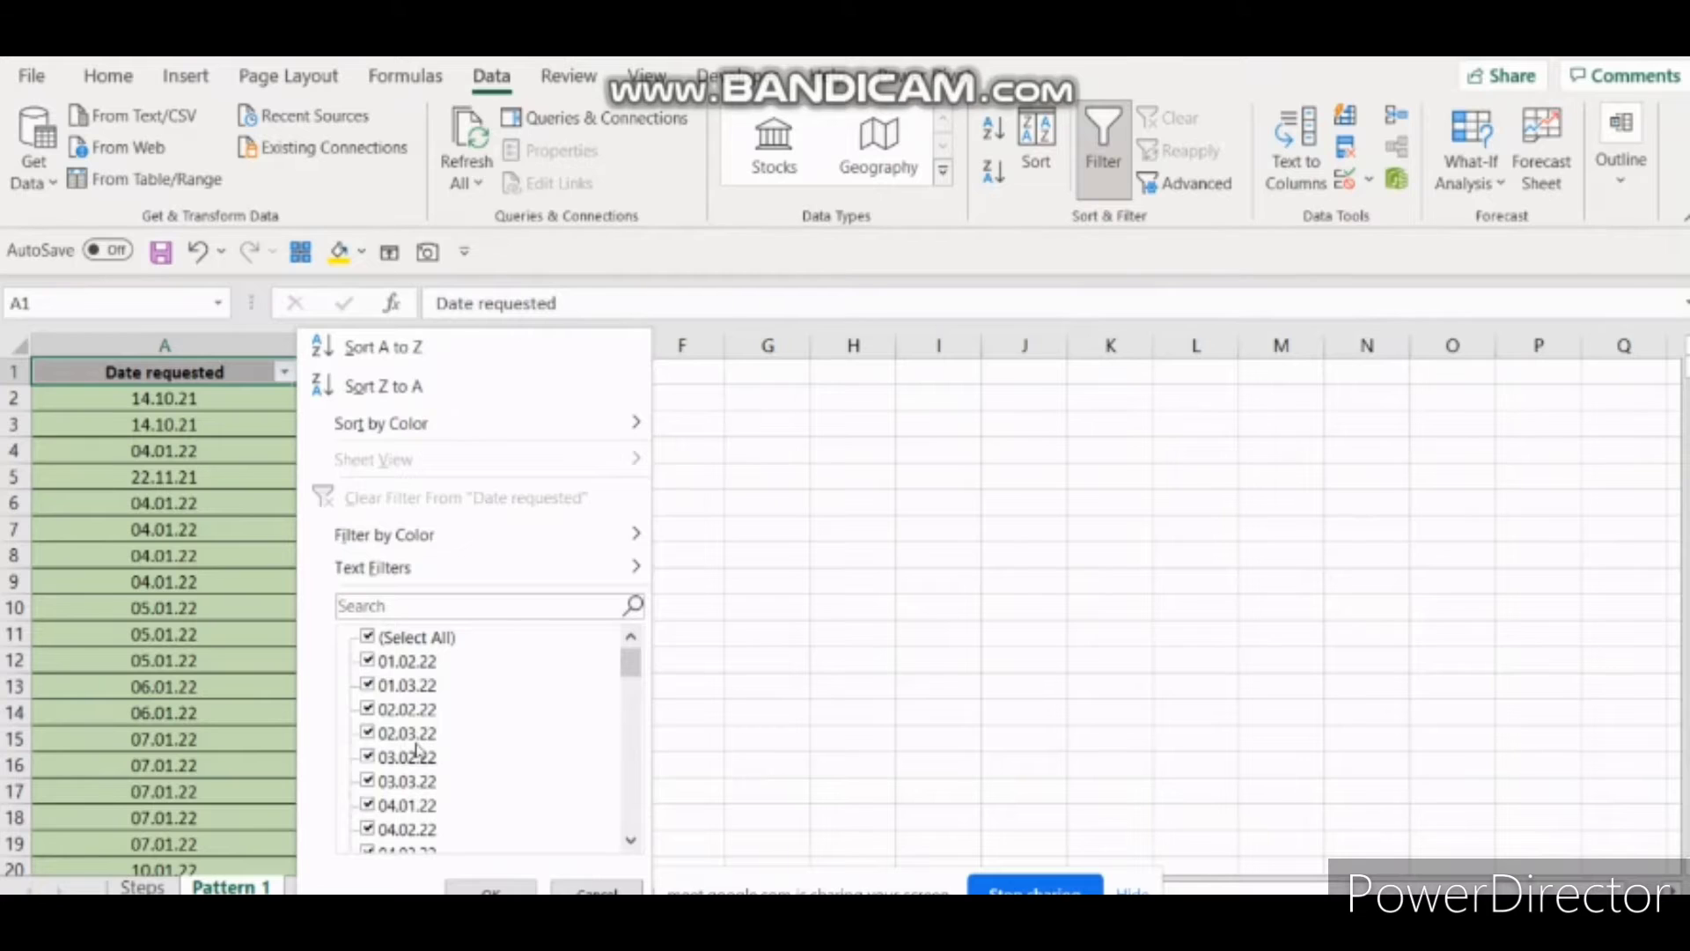
pyautogui.moveTo(633, 670)
pyautogui.mouseDown()
pyautogui.moveTo(632, 814)
pyautogui.moveTo(630, 706)
pyautogui.moveTo(630, 726)
pyautogui.mouseUp()
pyautogui.click(772, 640)
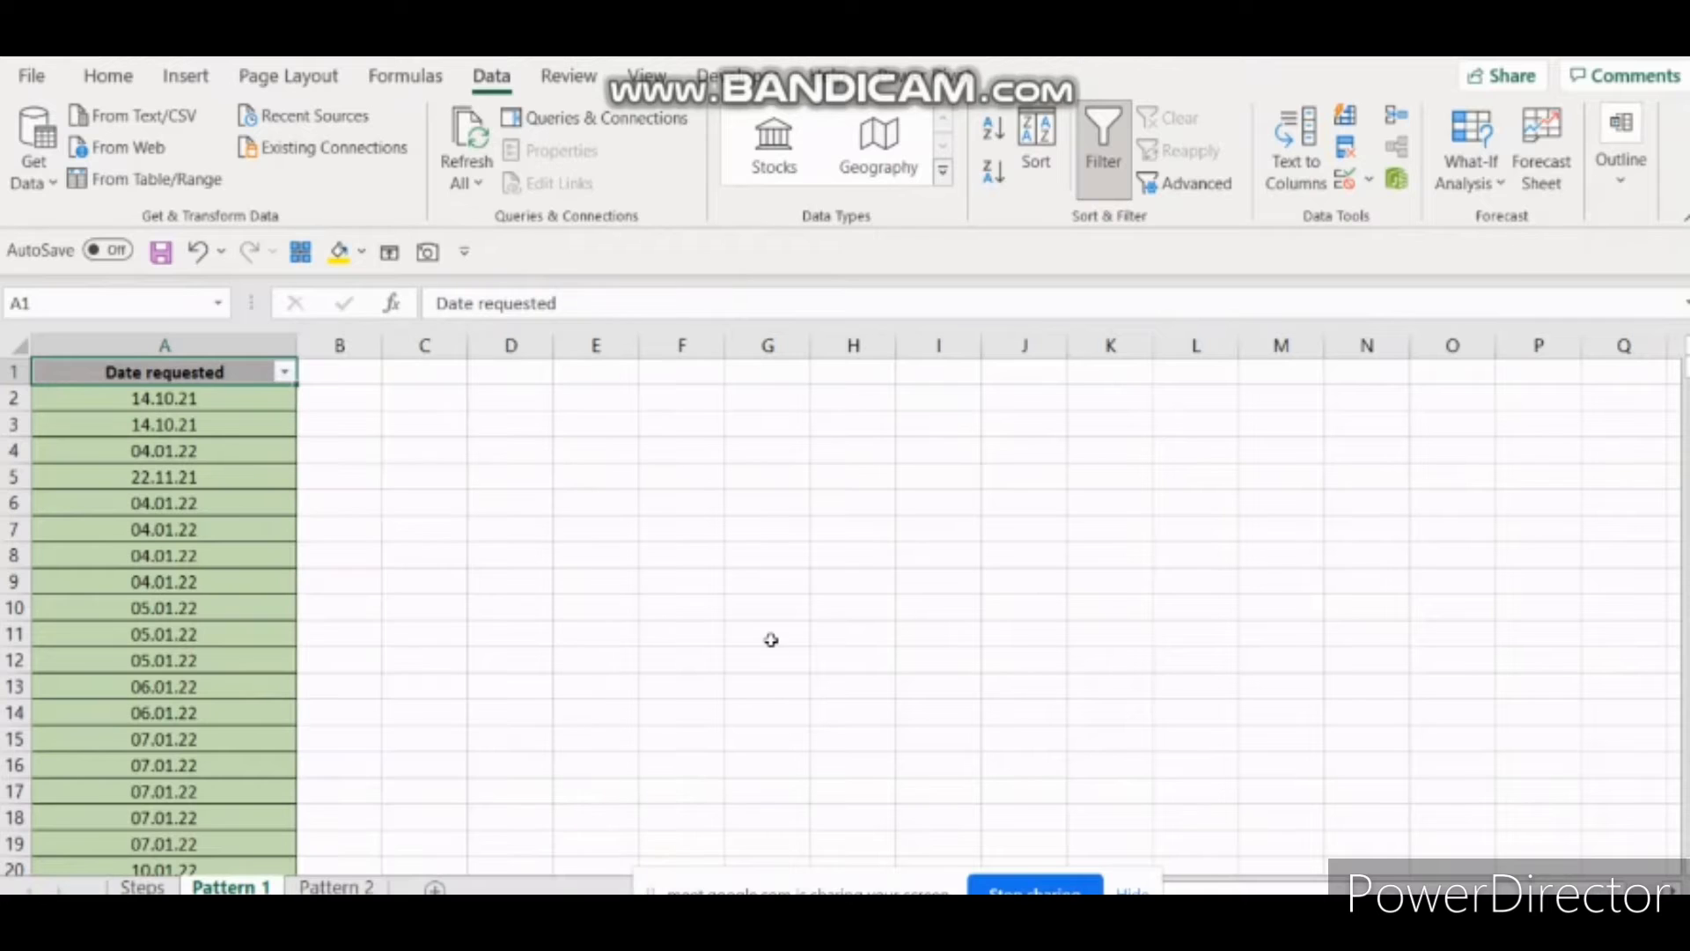
pyautogui.click(291, 370)
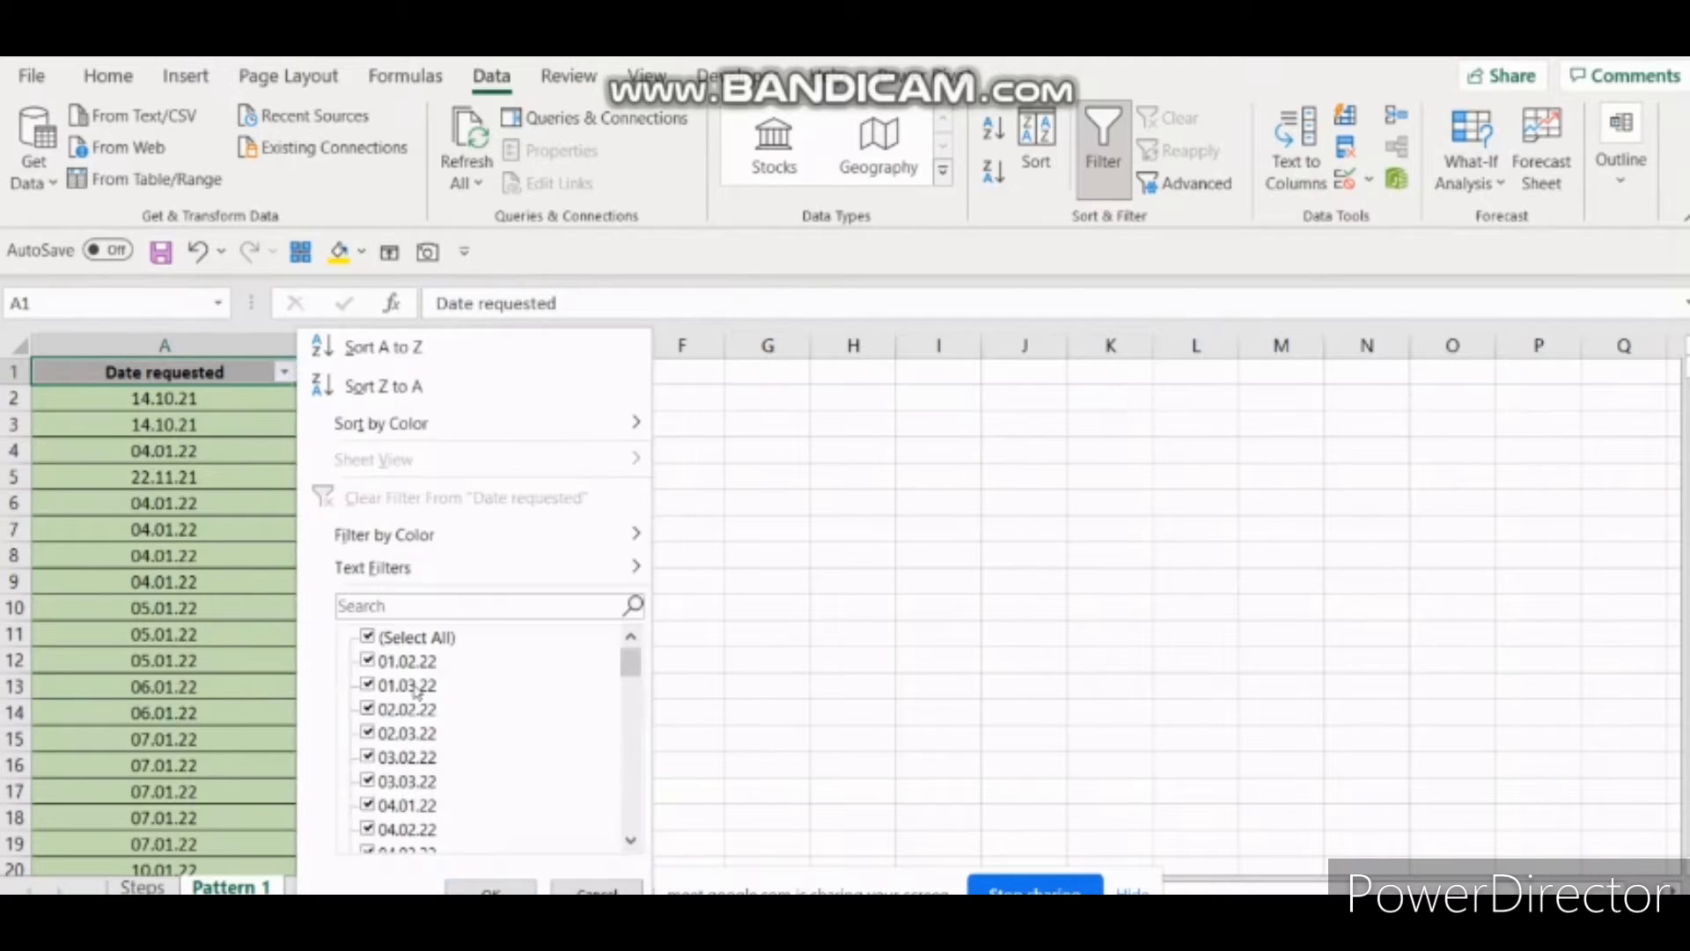
pyautogui.click(285, 370)
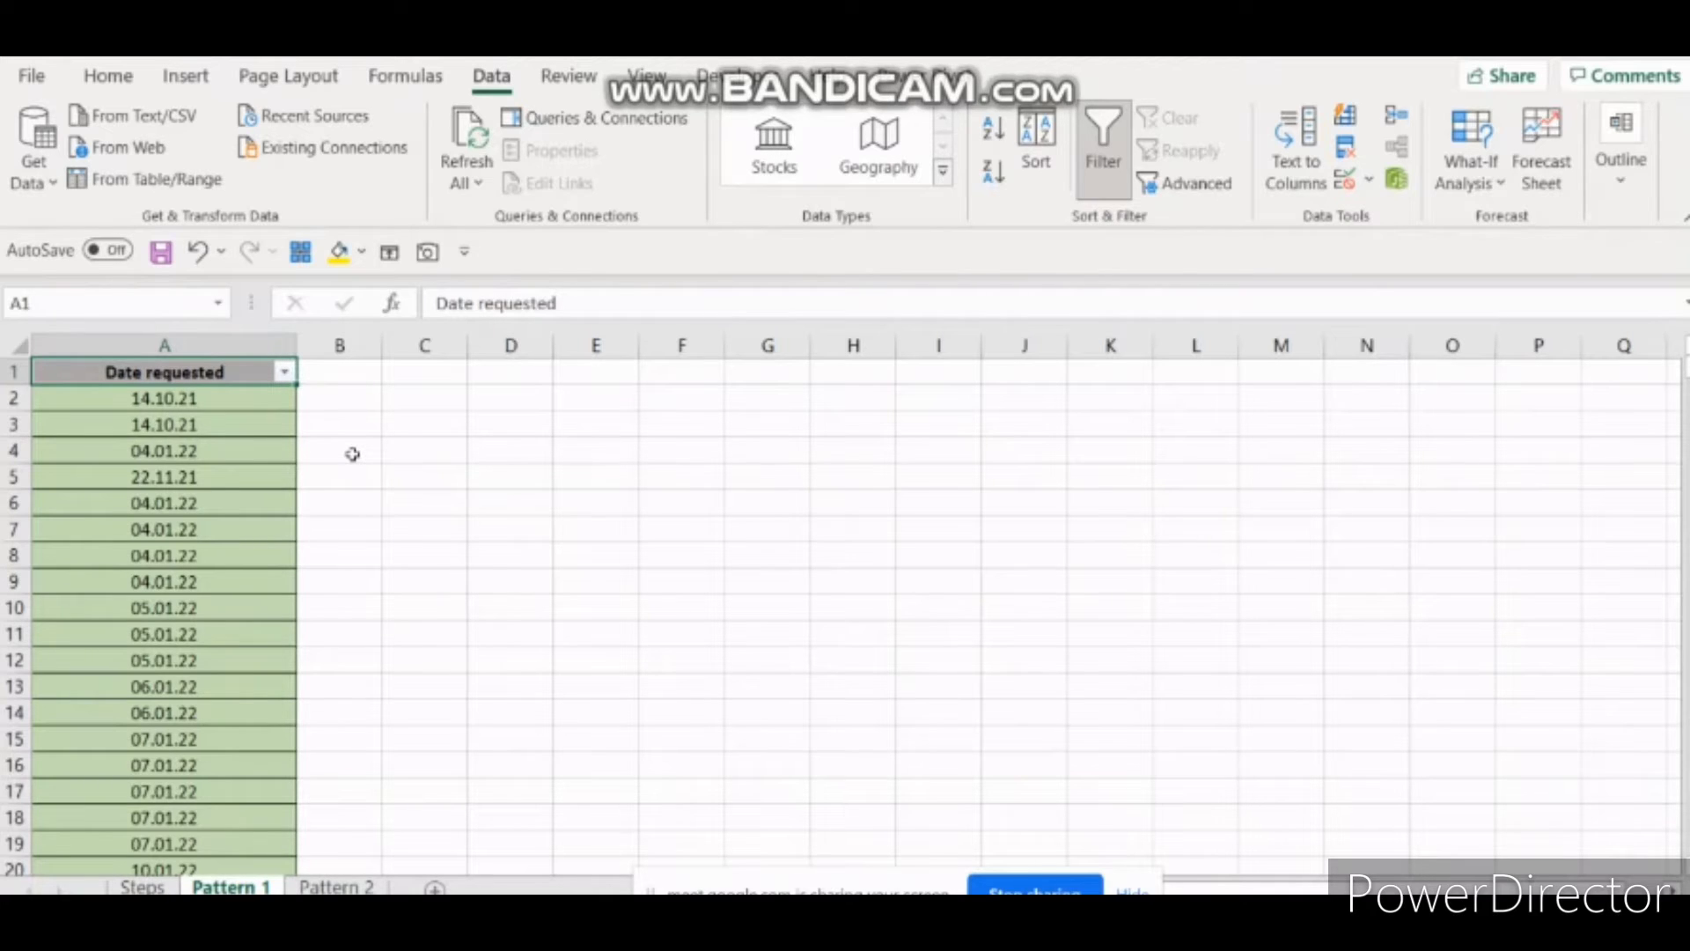
# Read the Text to Columns shortcut note on the Steps sheet, then return to Pattern 1.
pyautogui.click(143, 887)
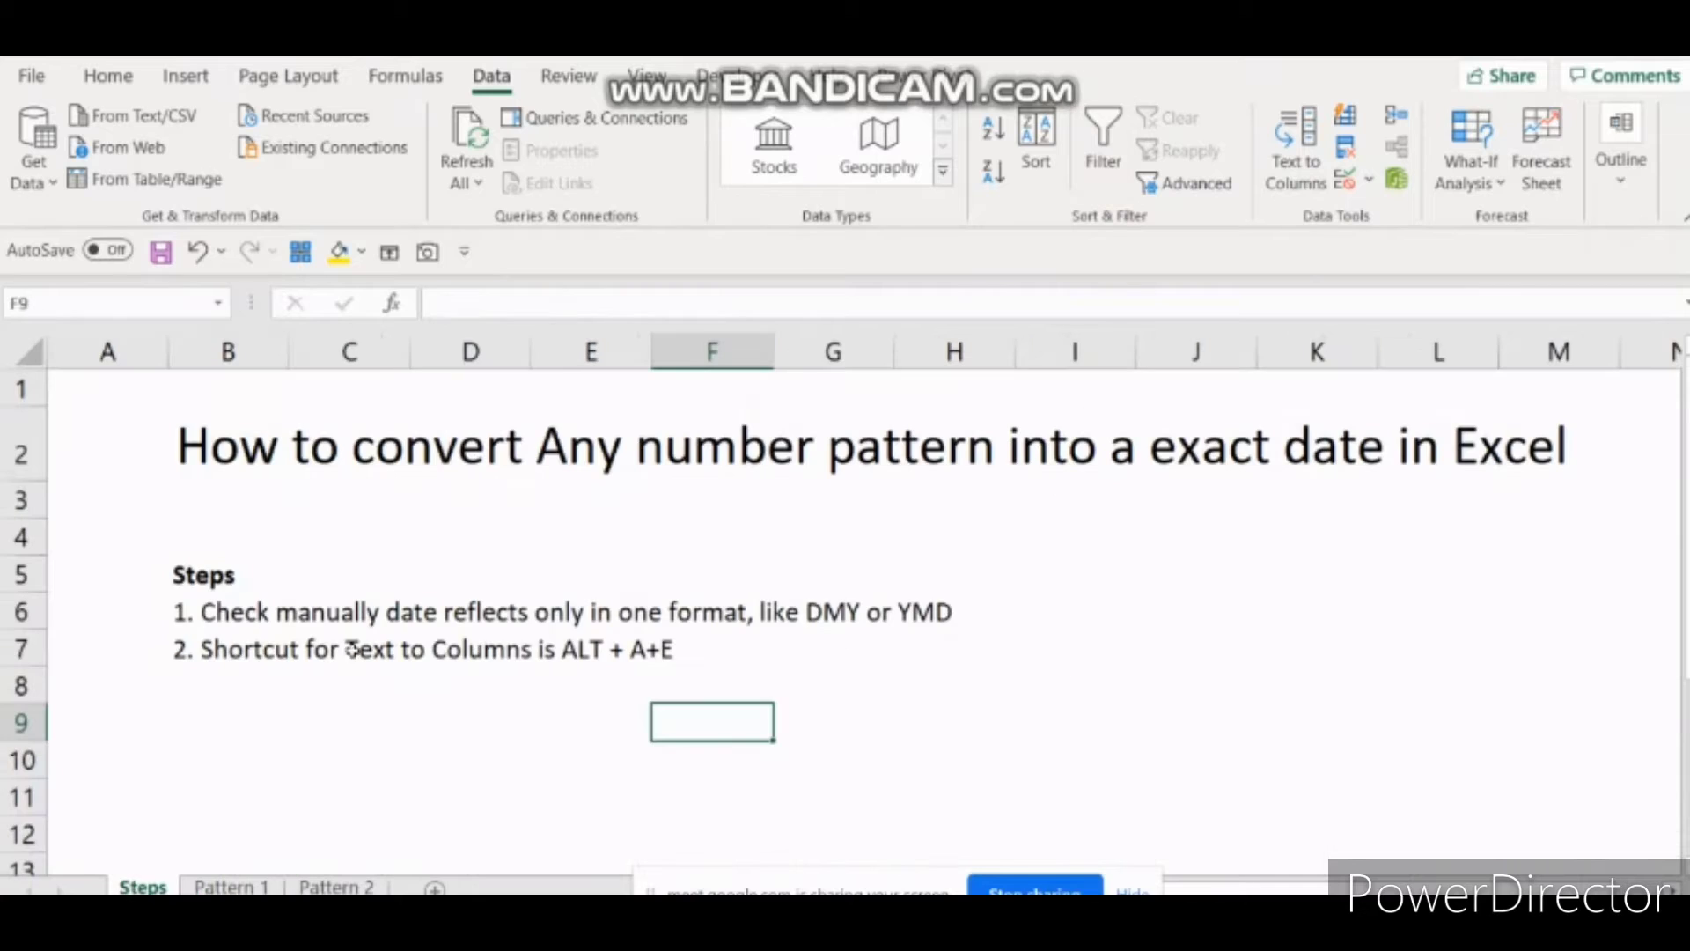
pyautogui.moveTo(234, 649); pyautogui.dragTo(670, 648)
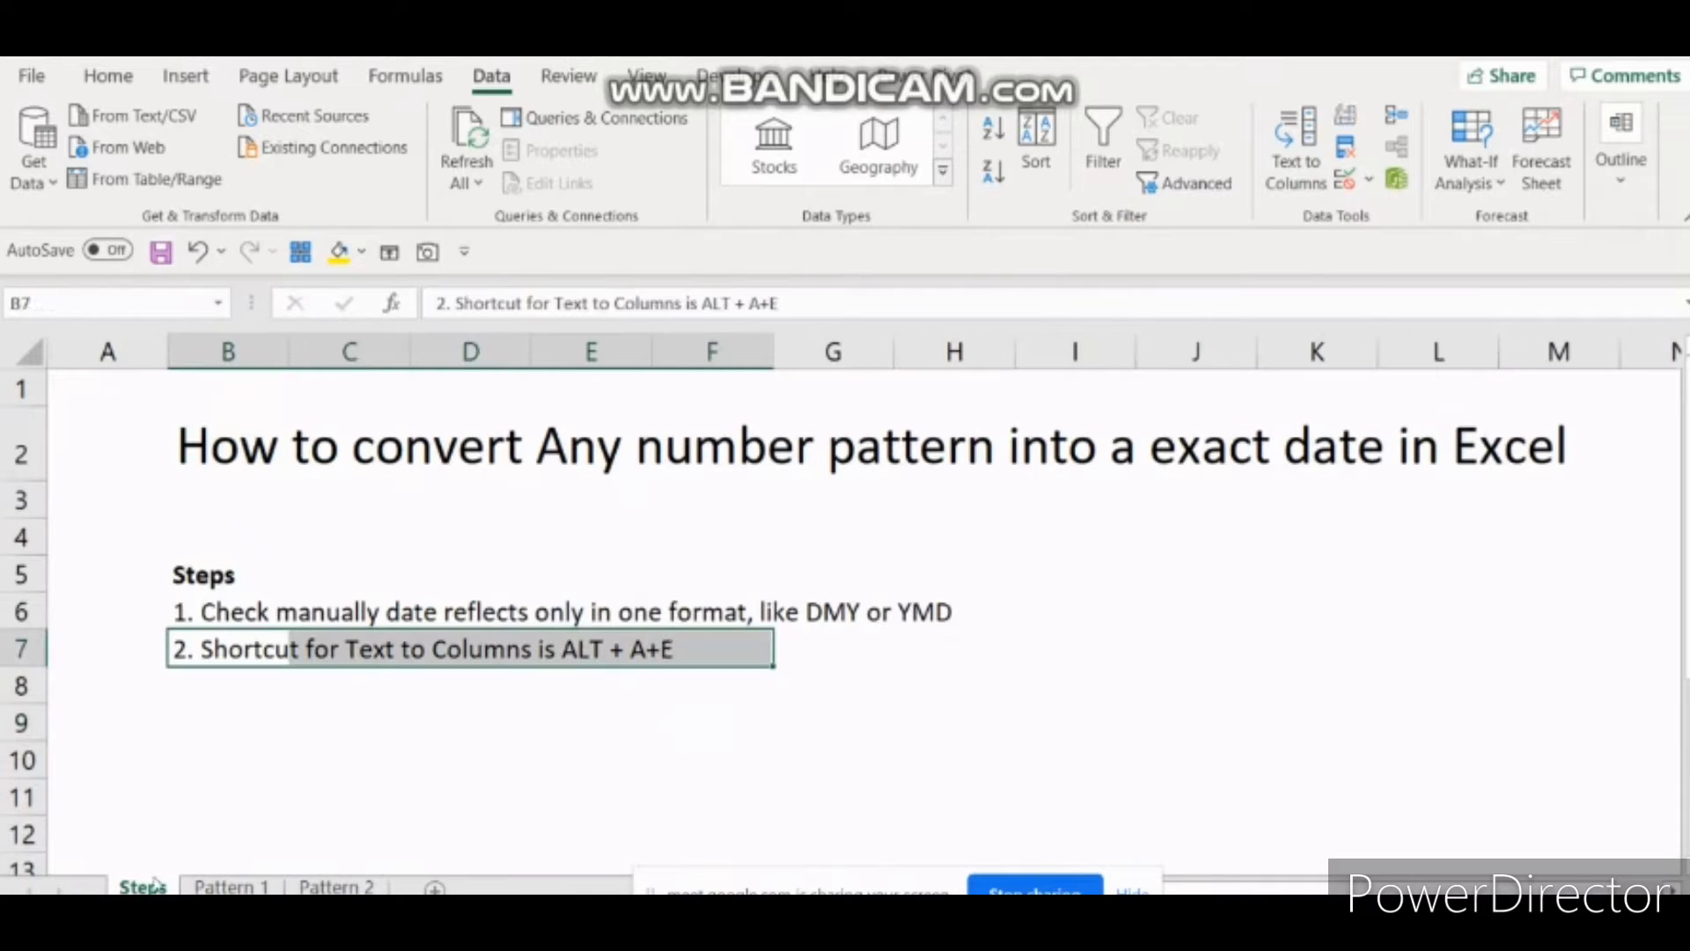
pyautogui.click(228, 886)
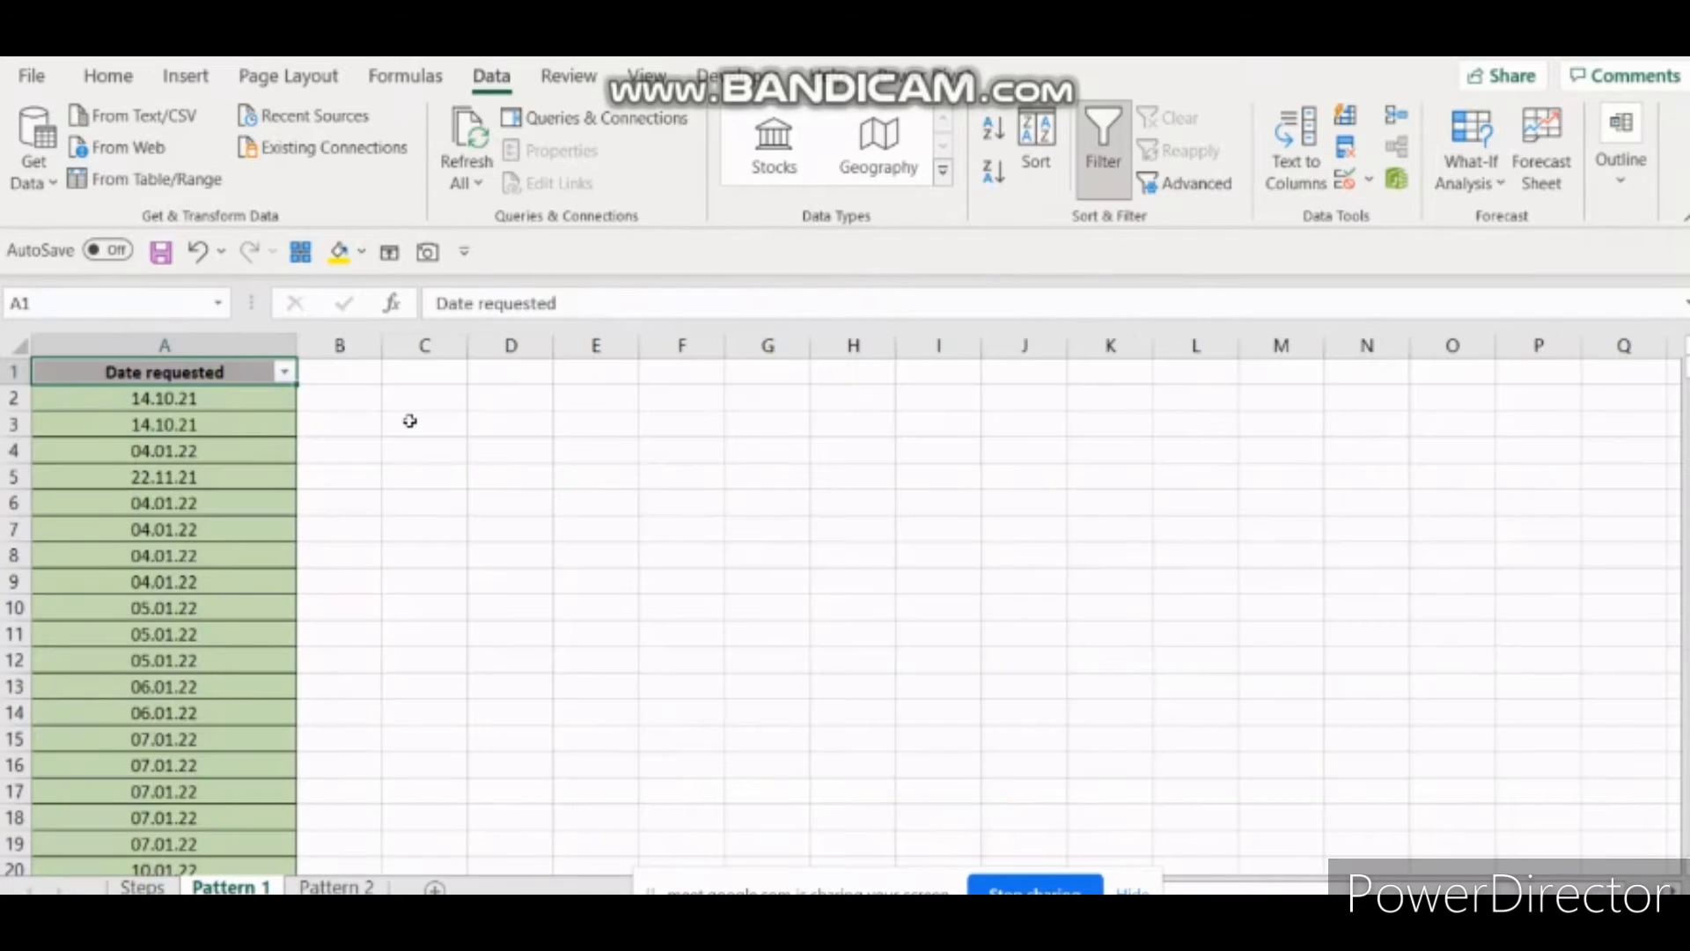
pyautogui.click(123, 80)
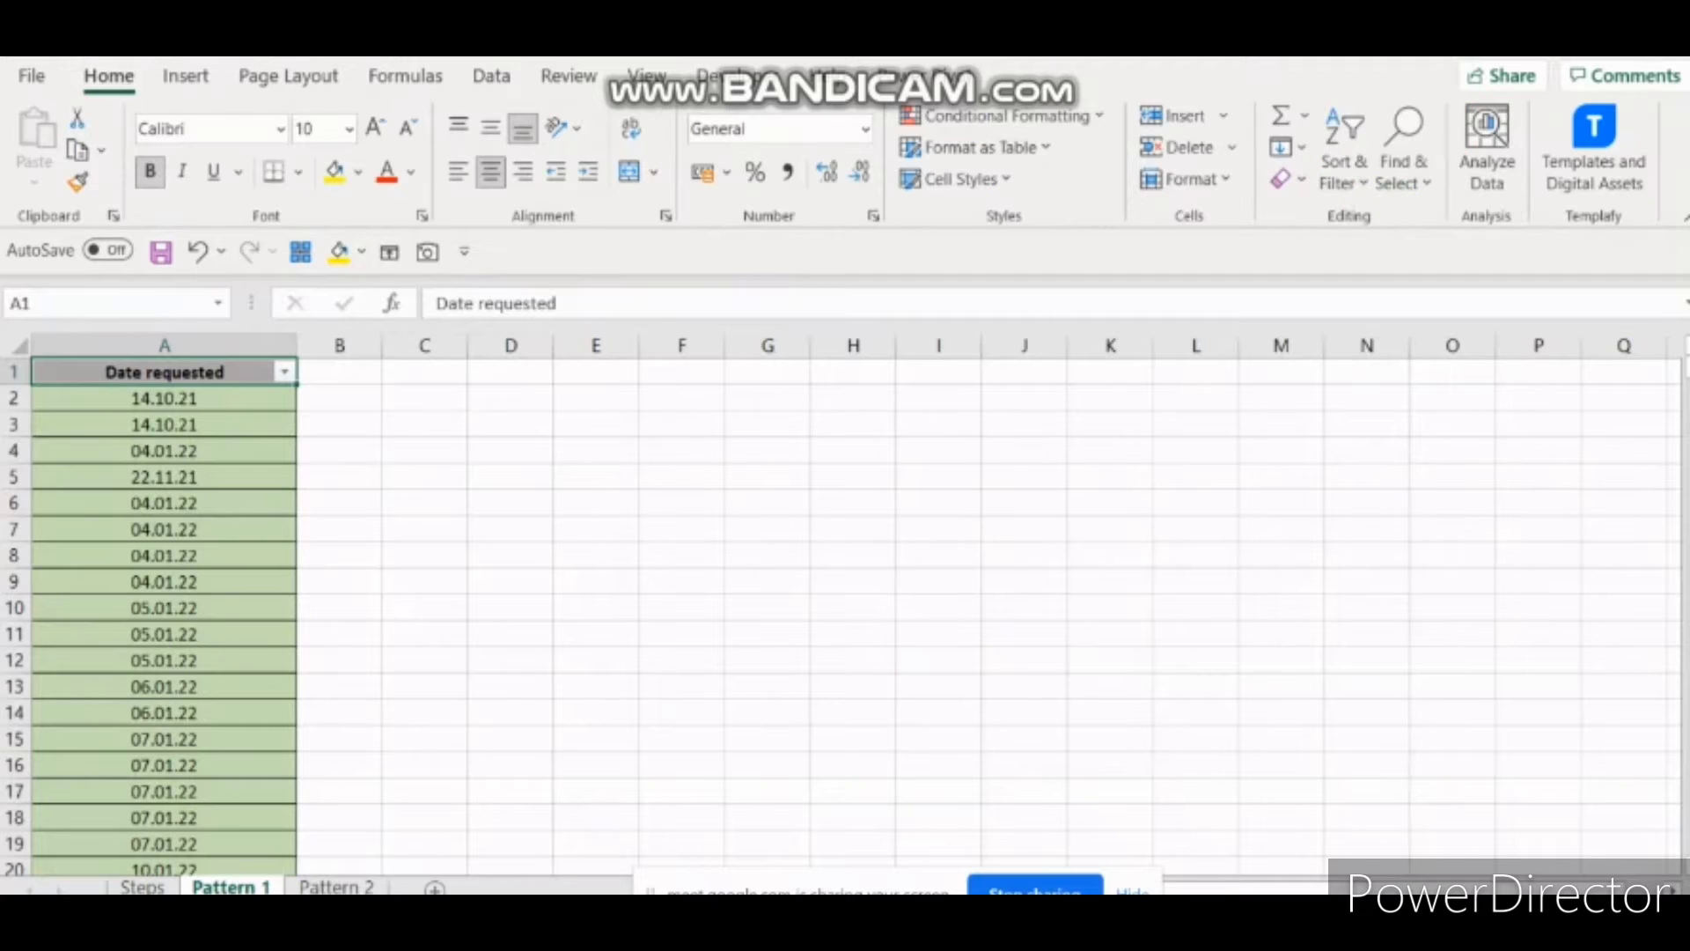
# Open and cancel the Text to Columns wizard, then select the whole Date requested column A.
pyautogui.click(497, 81)
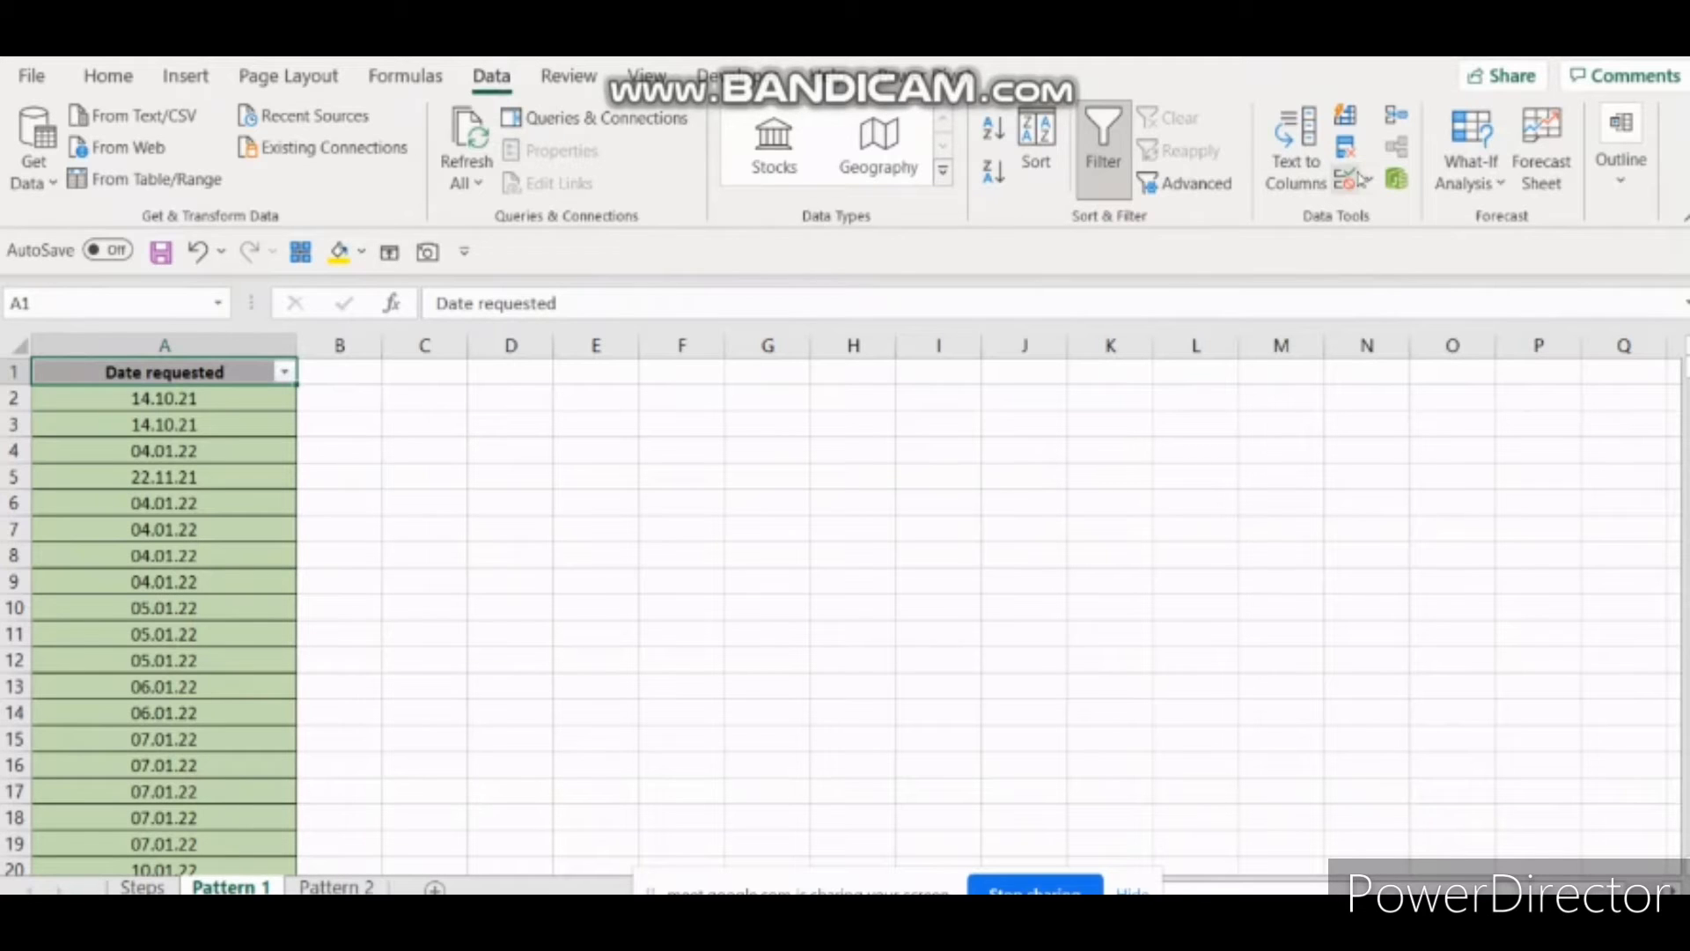
pyautogui.click(1301, 161)
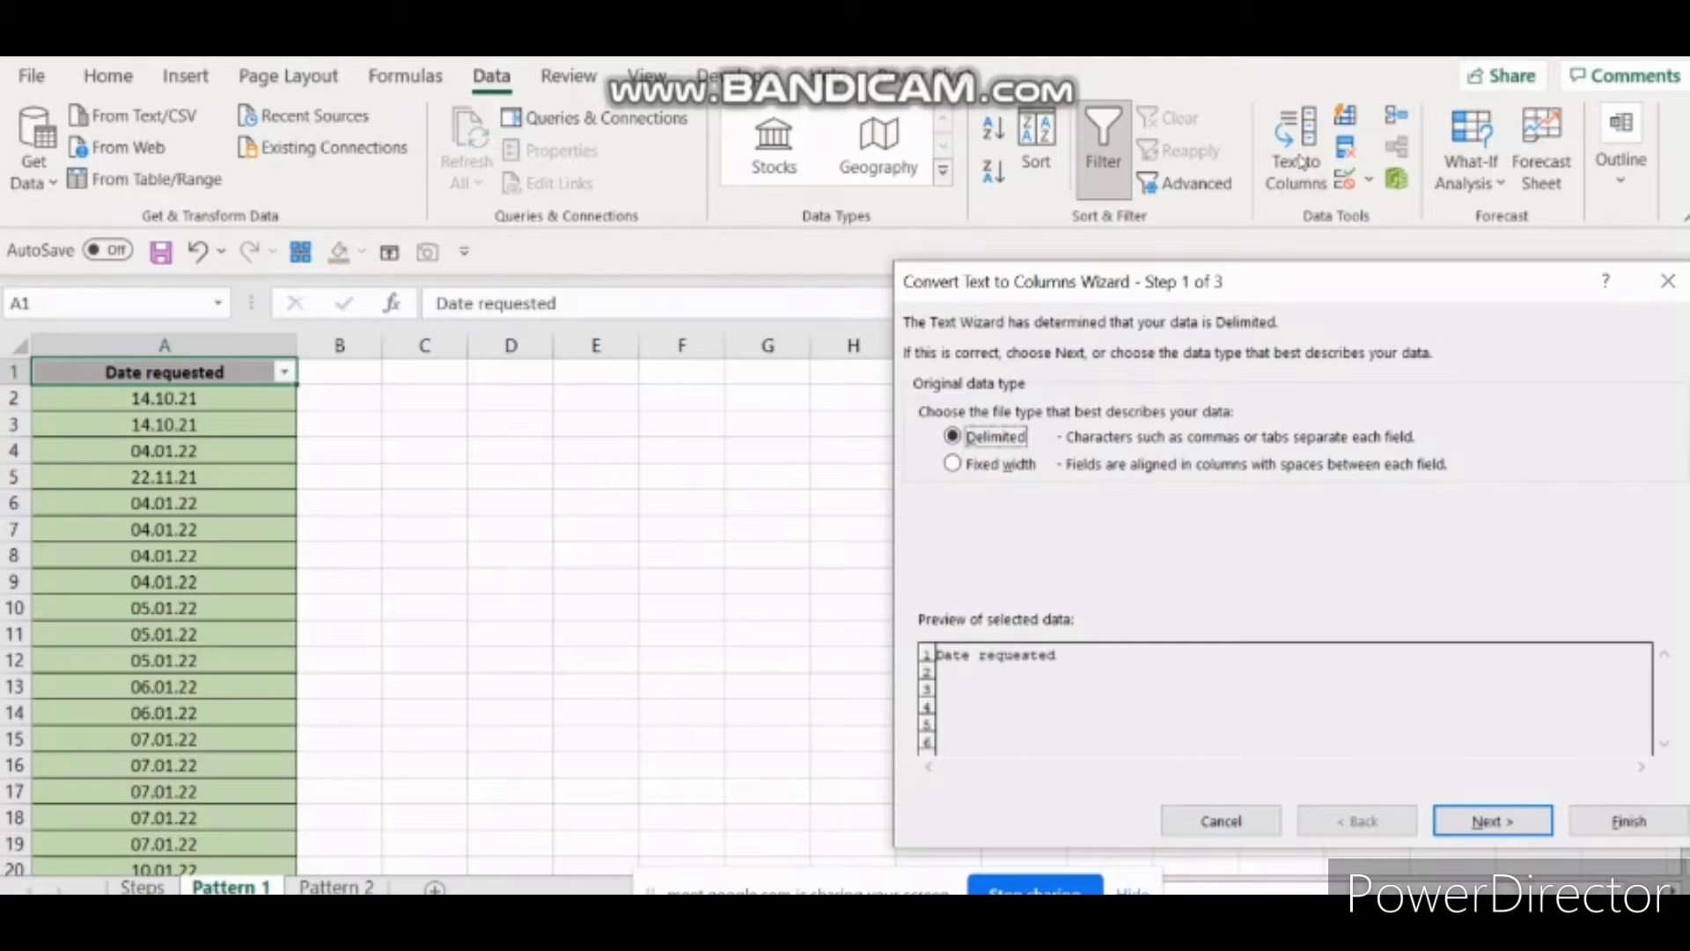
pyautogui.click(1667, 281)
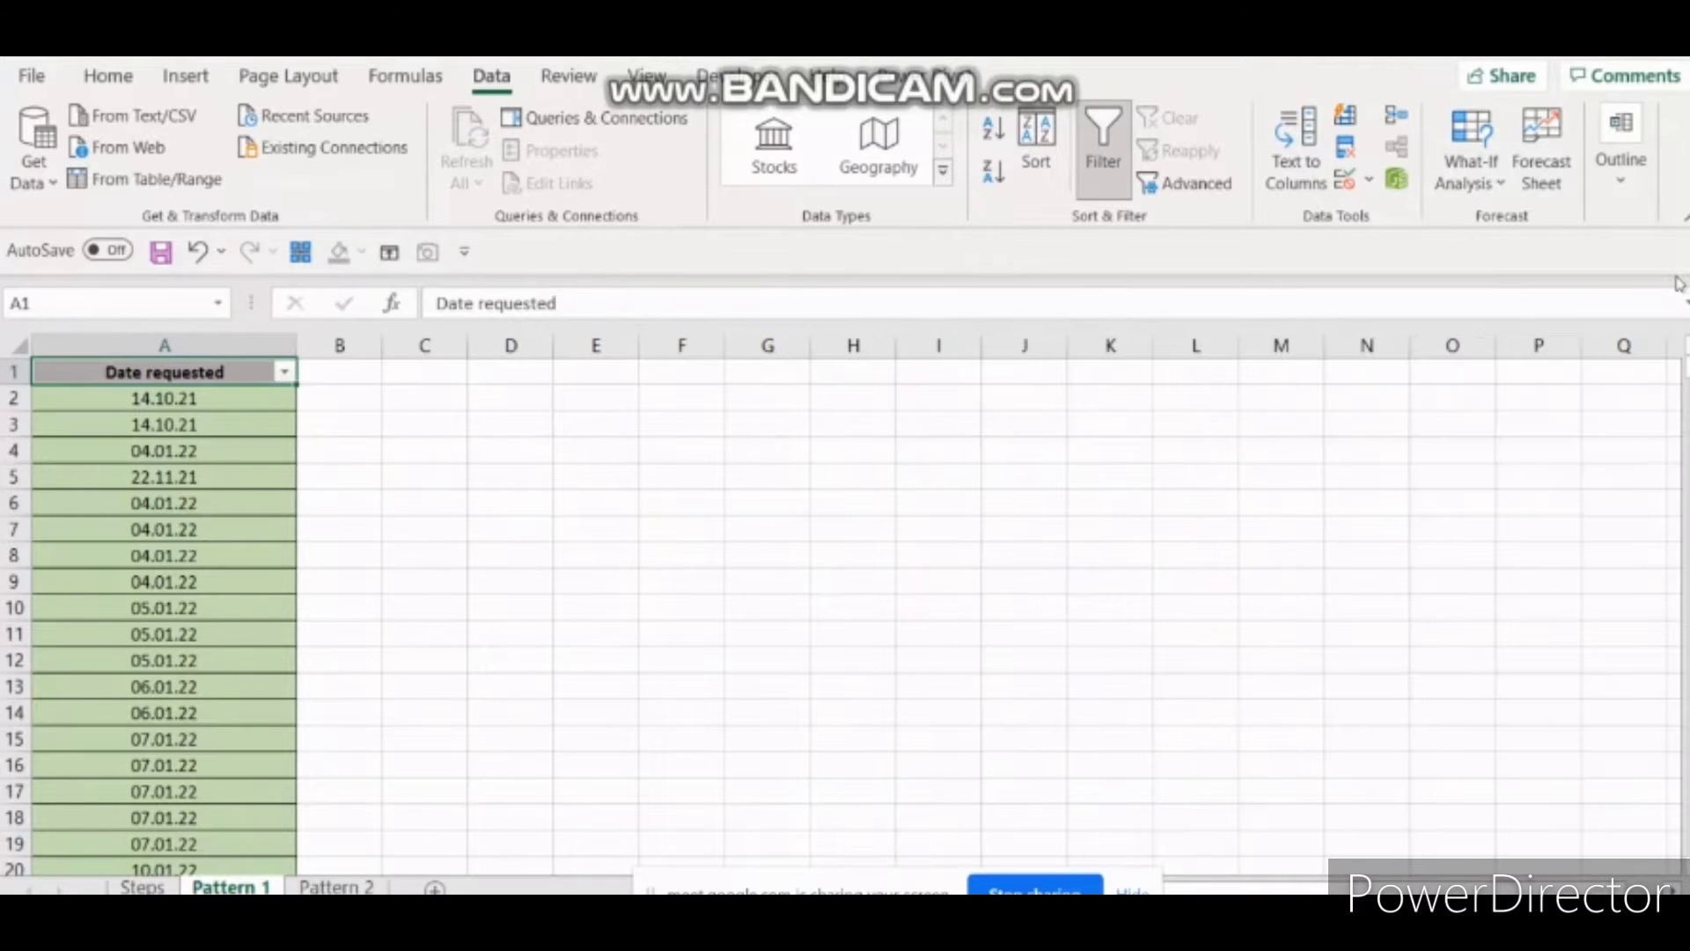
pyautogui.click(611, 426)
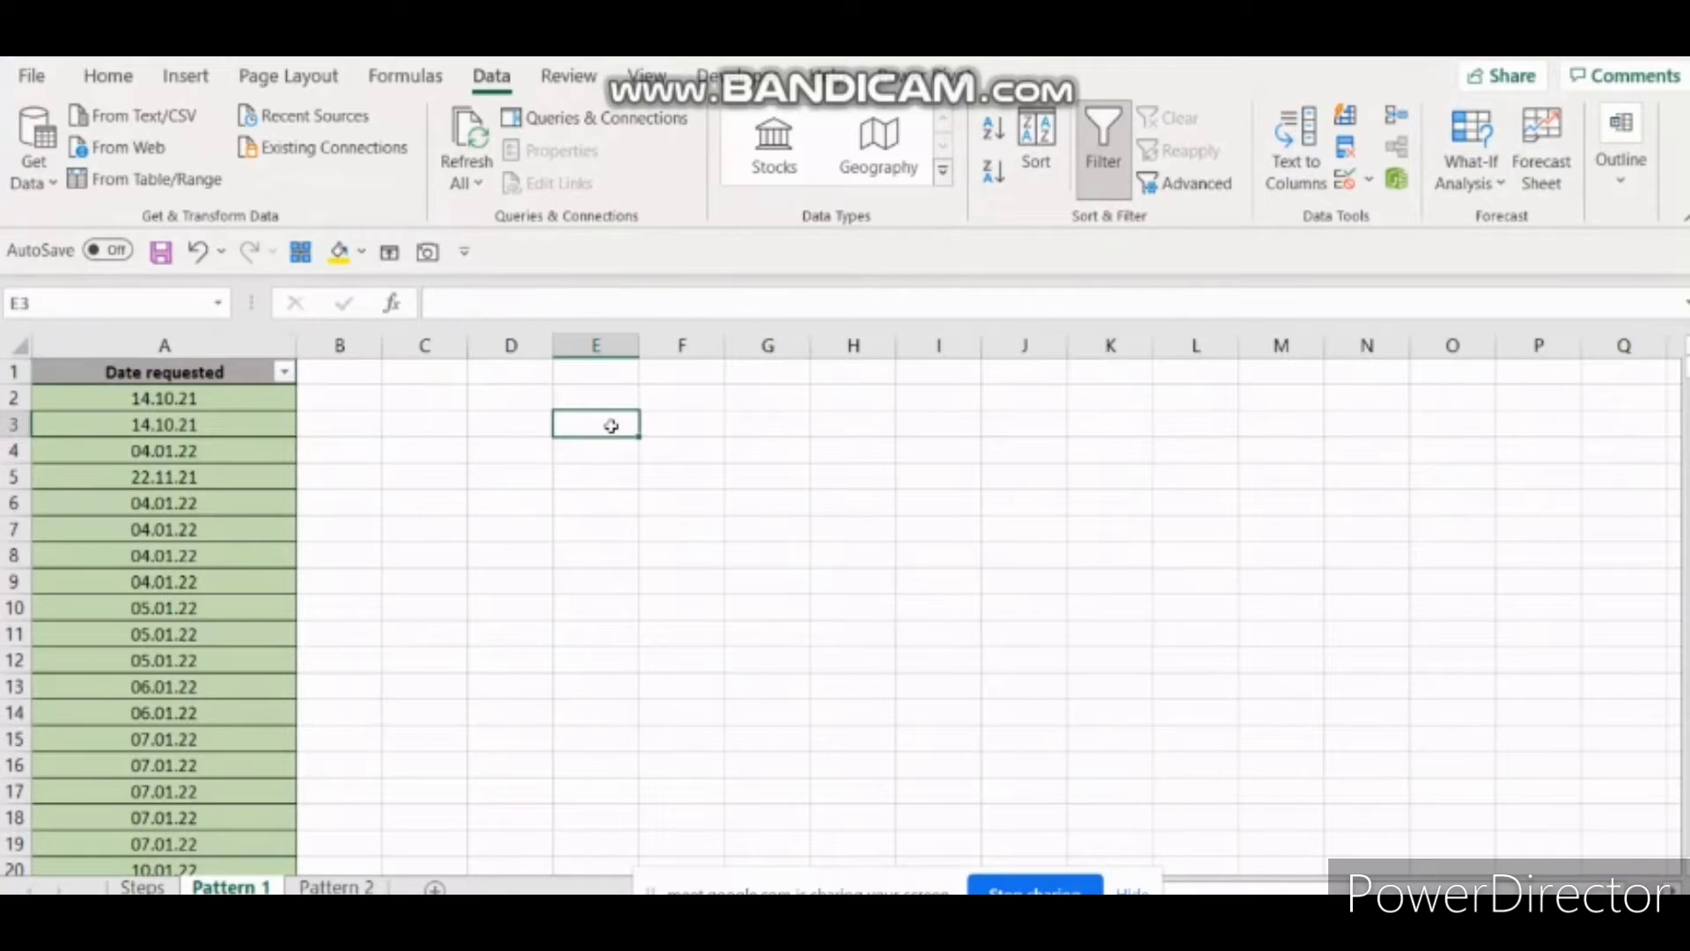
pyautogui.click(164, 345)
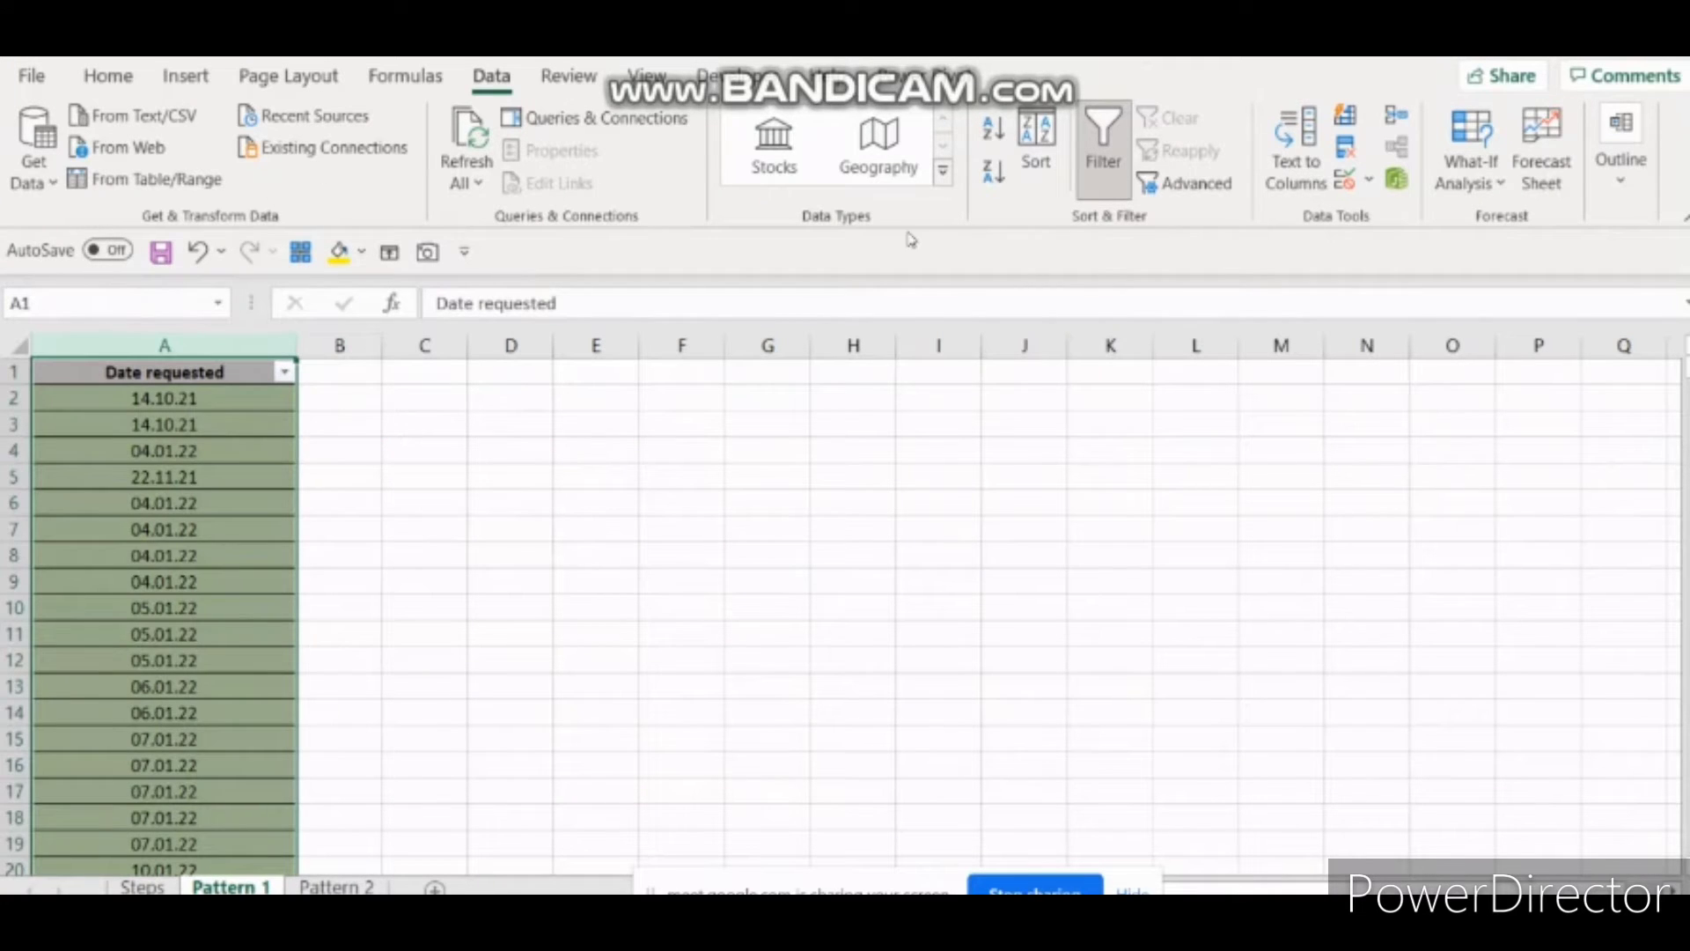
# Convert column A via Text to Columns as DMY dates, then view the filter's 2021/2022 year groups.
pyautogui.click(1300, 183)
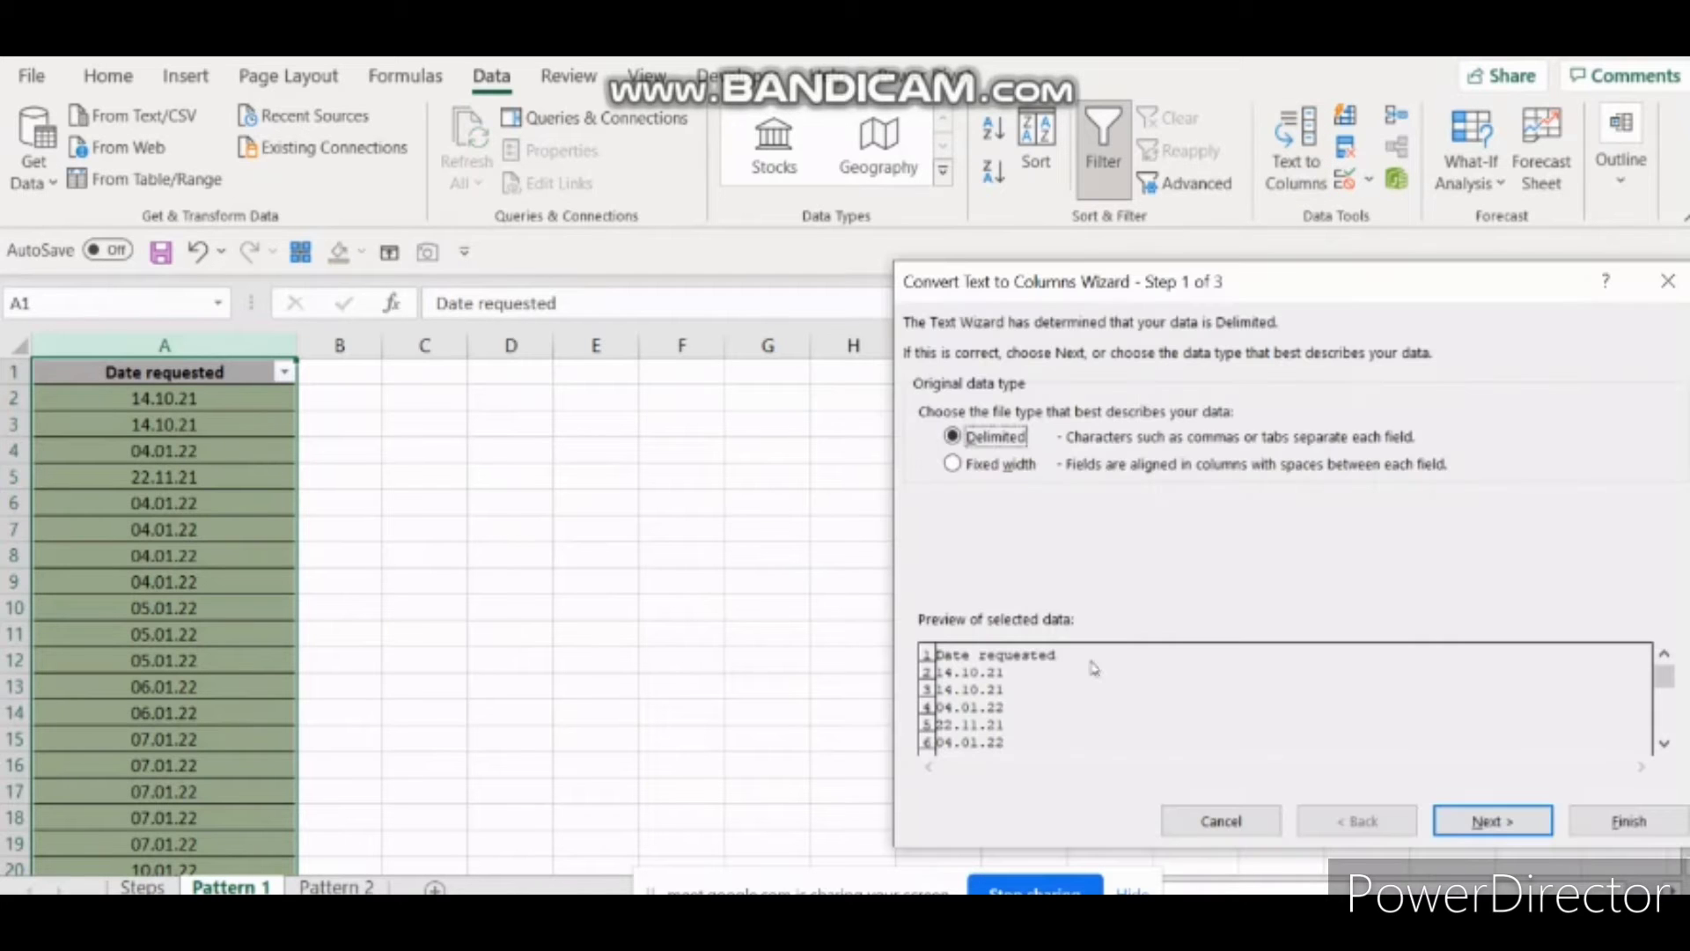
pyautogui.click(1485, 823)
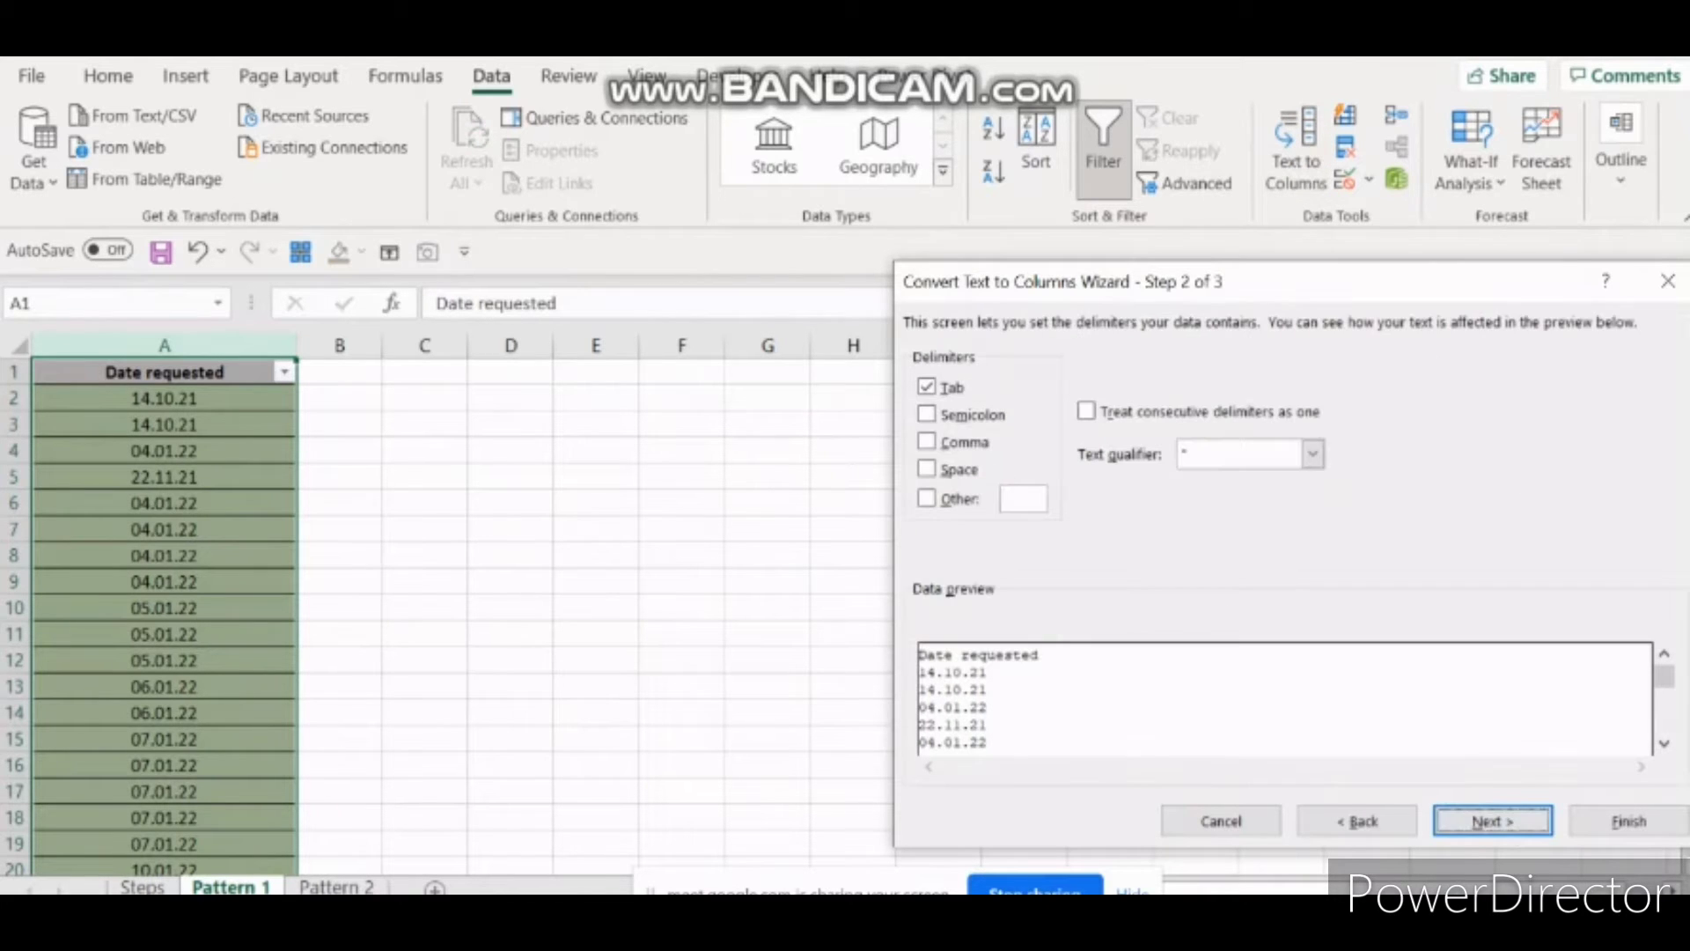
pyautogui.click(1481, 823)
pyautogui.click(933, 440)
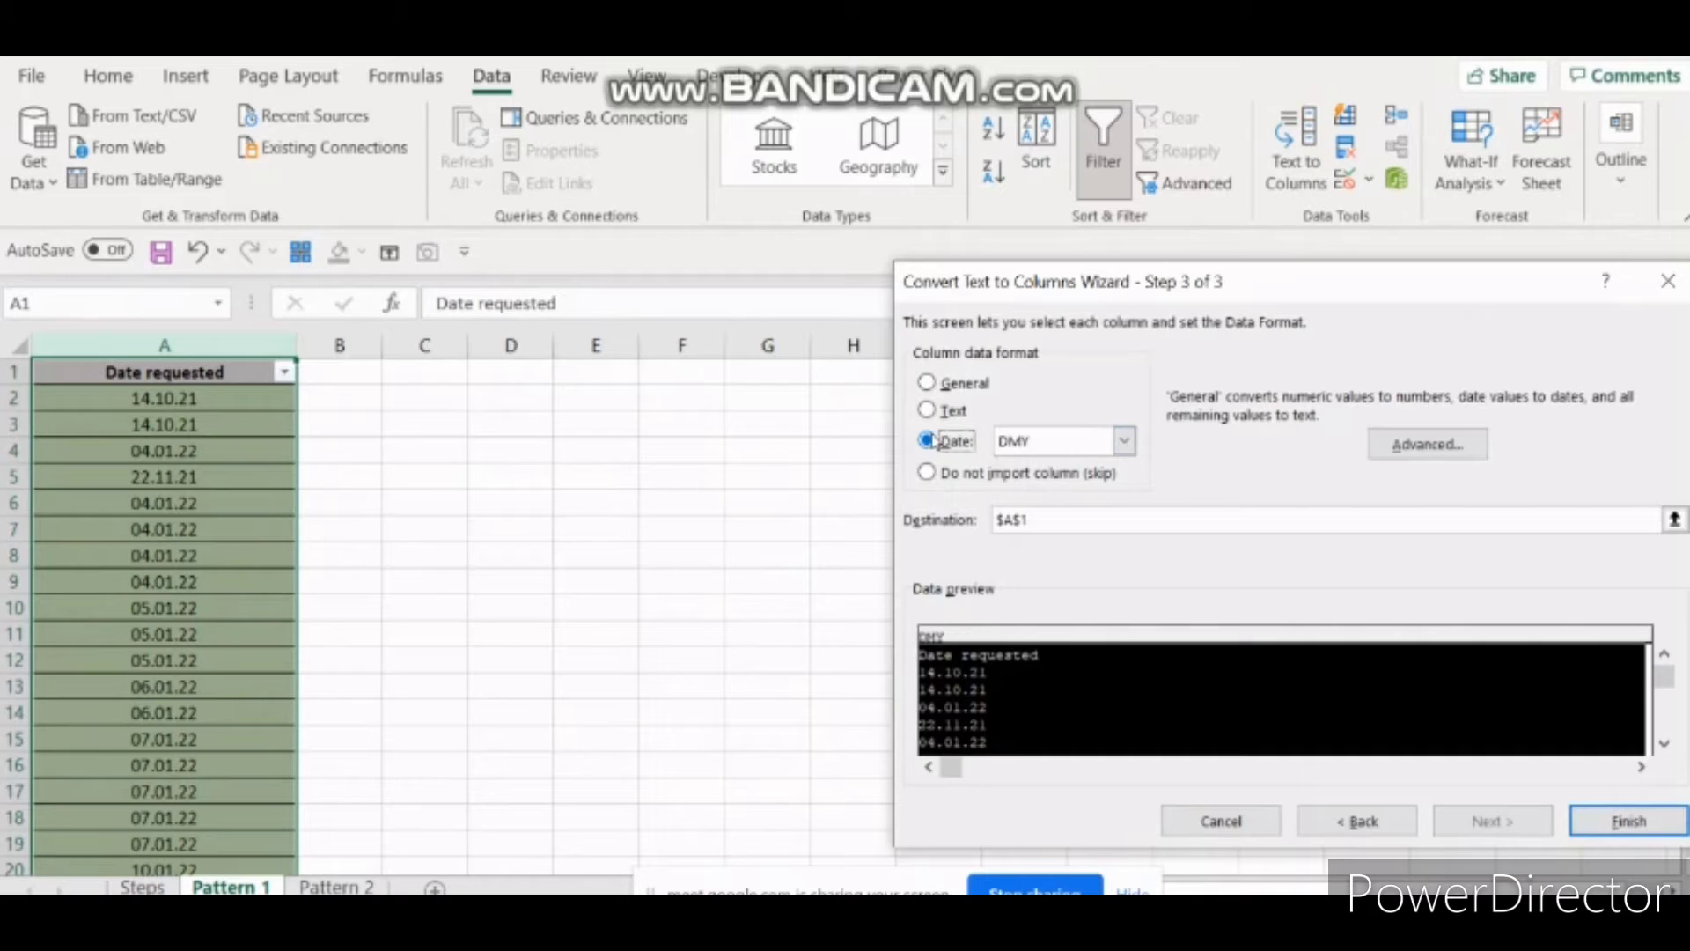
pyautogui.click(1124, 440)
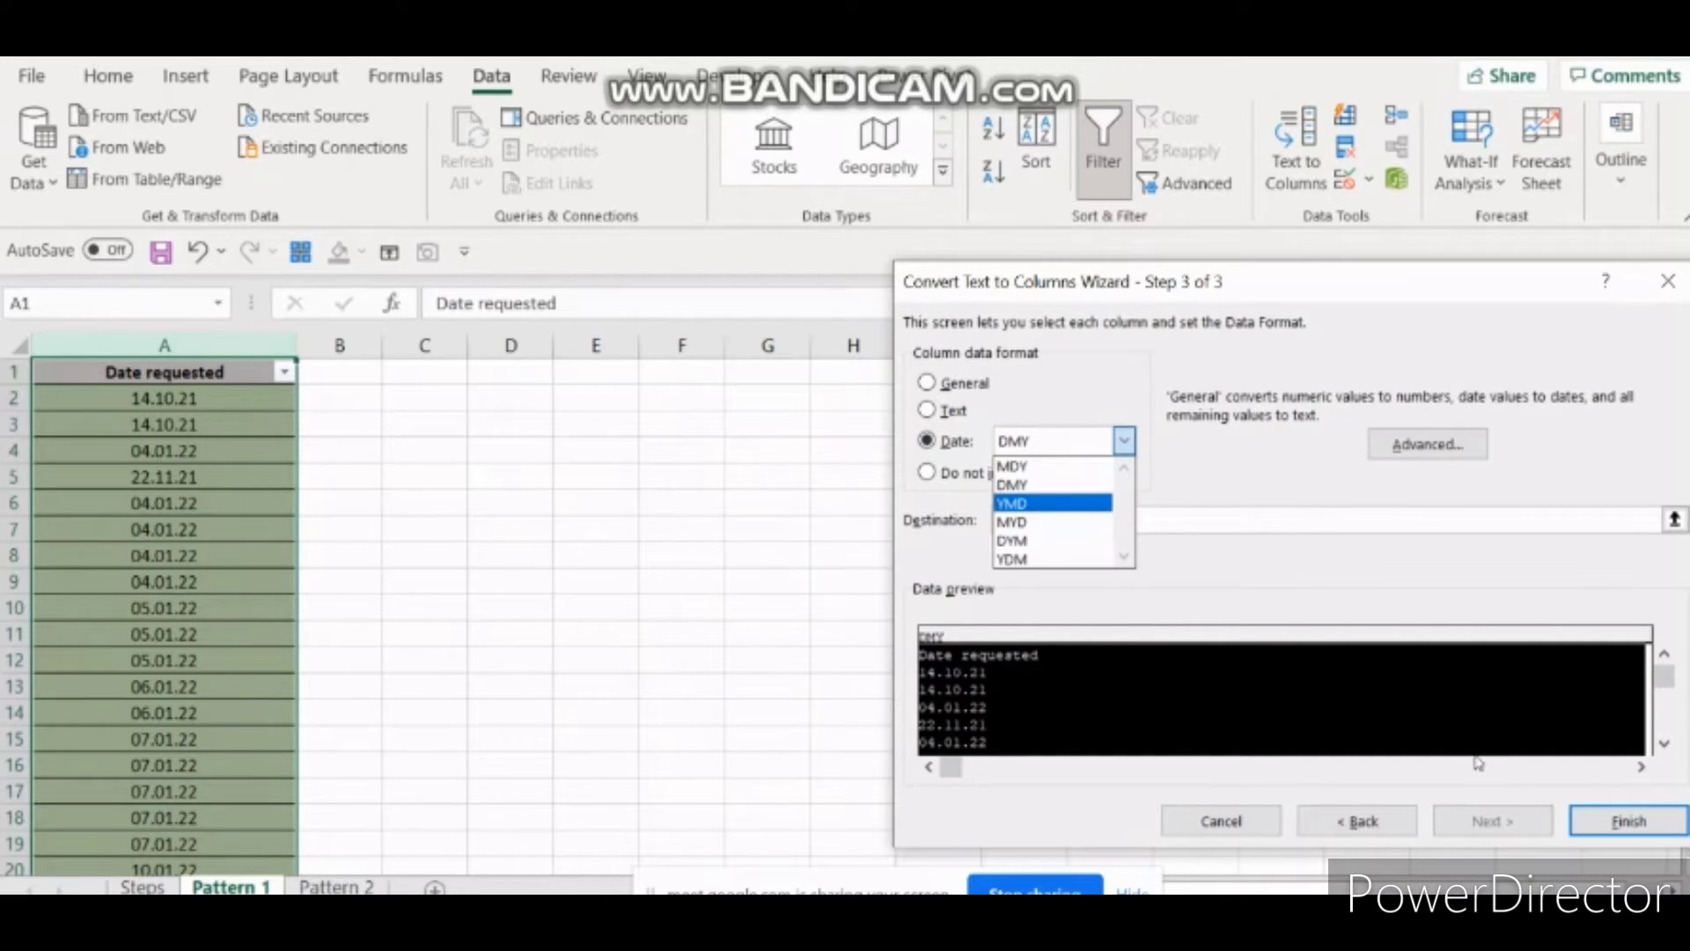
pyautogui.click(1627, 823)
pyautogui.click(1627, 820)
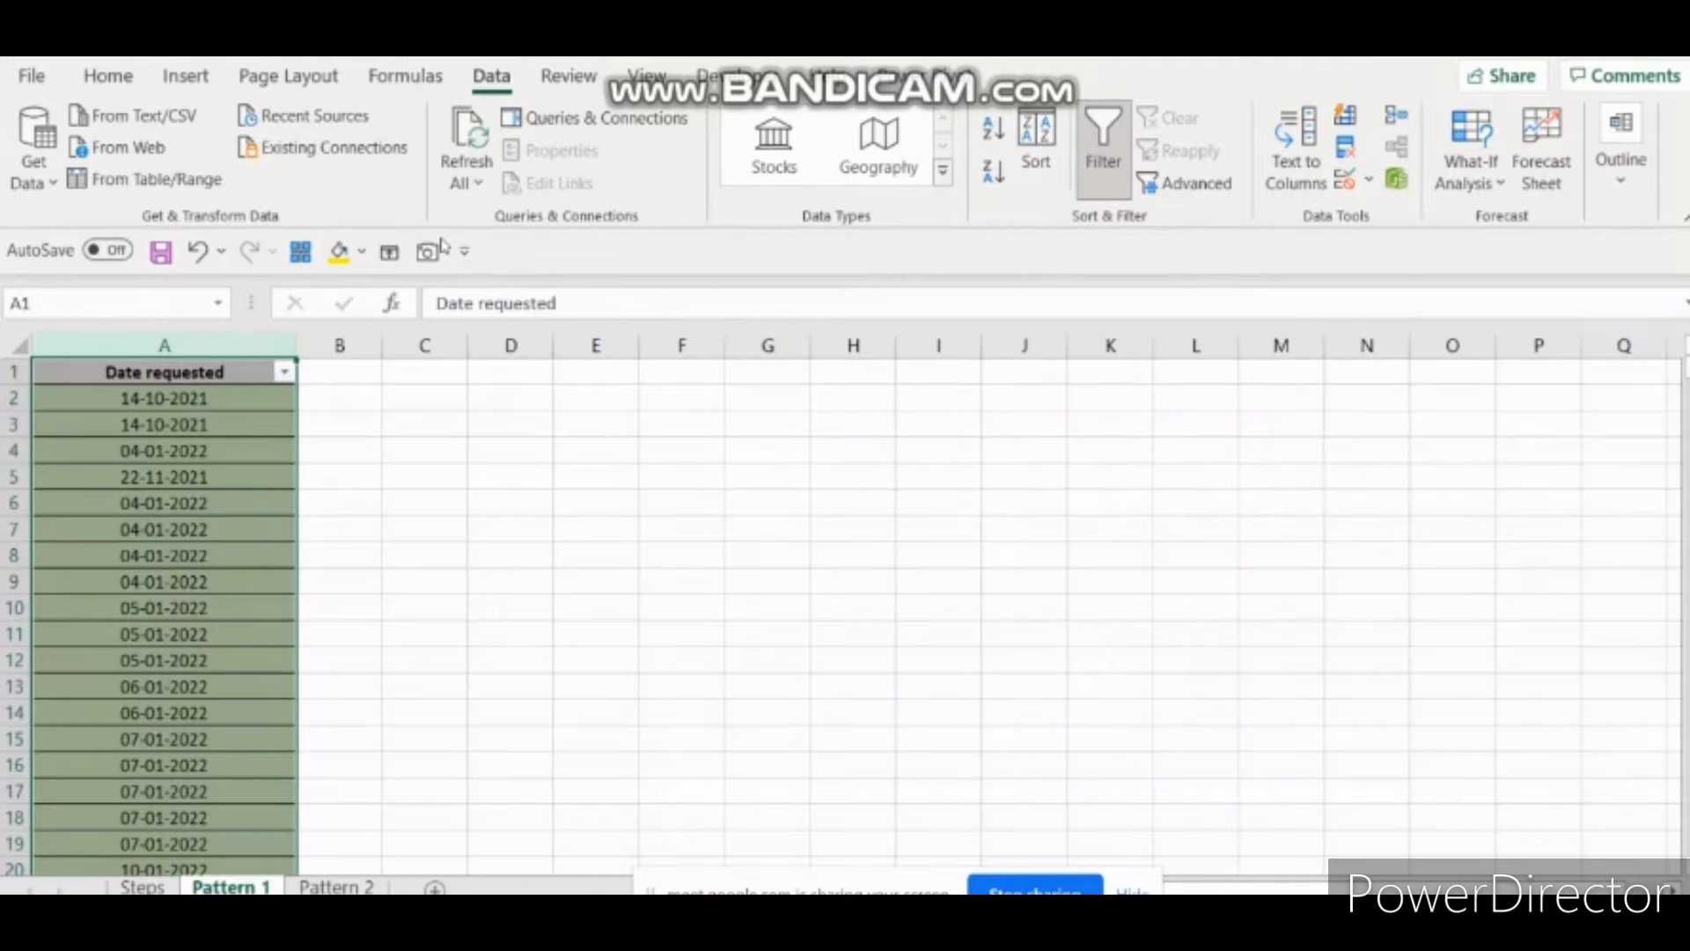
pyautogui.click(283, 373)
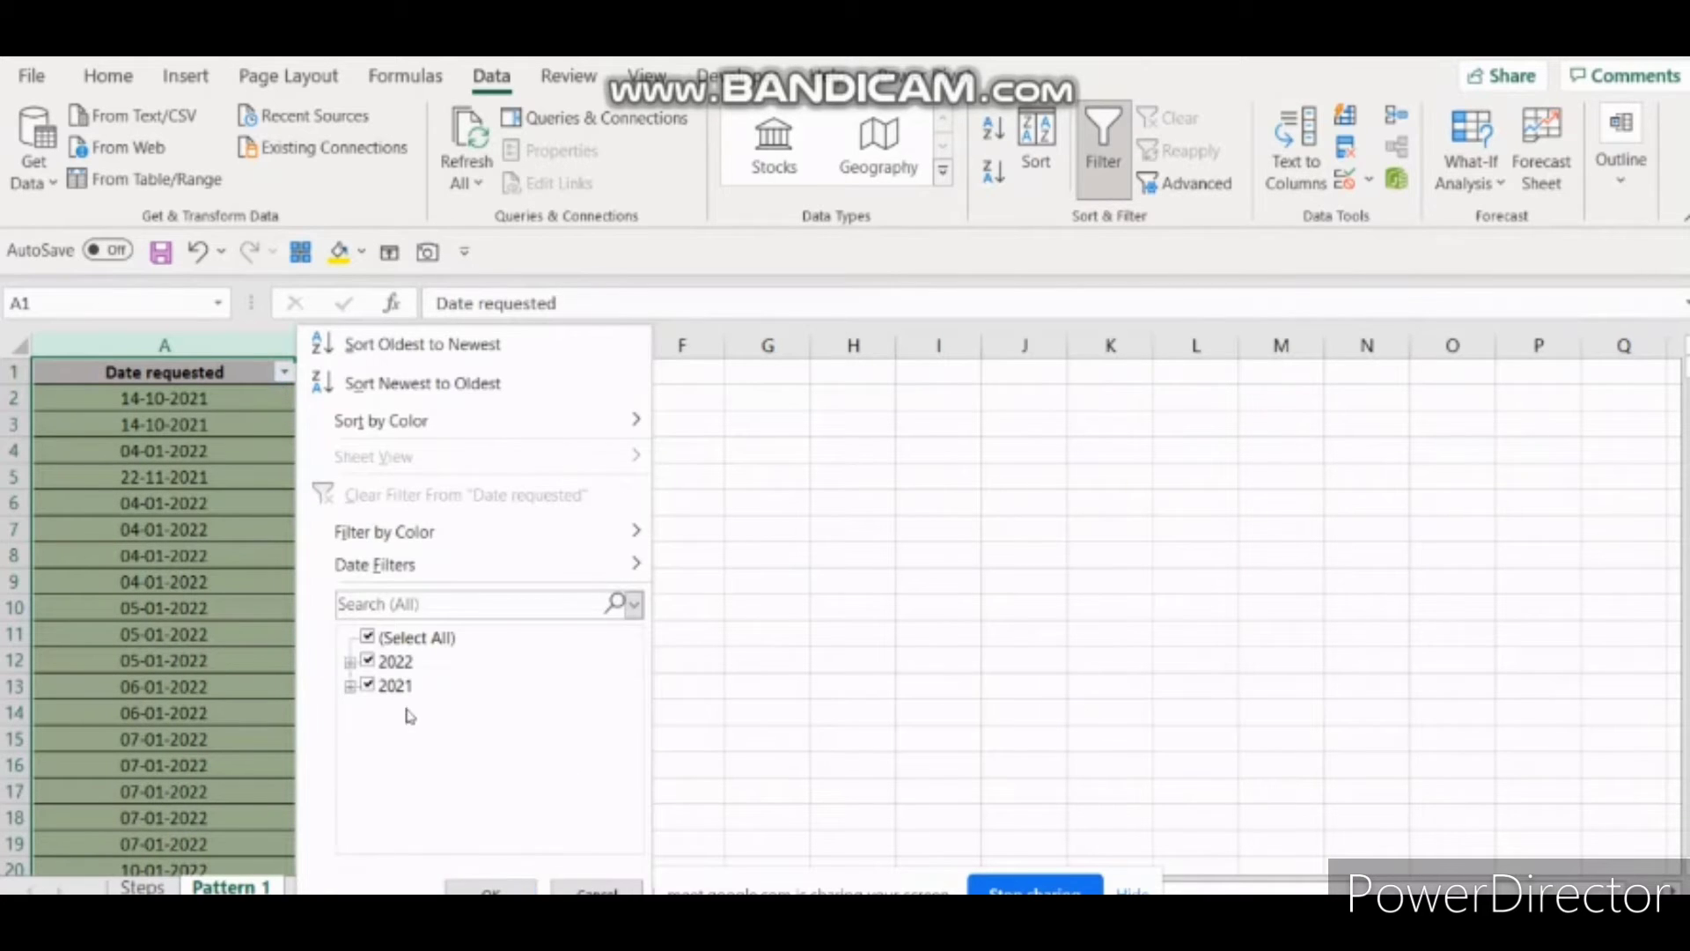
# Filter Date requested to March only and check the full date in a March cell.
pyautogui.click(349, 662)
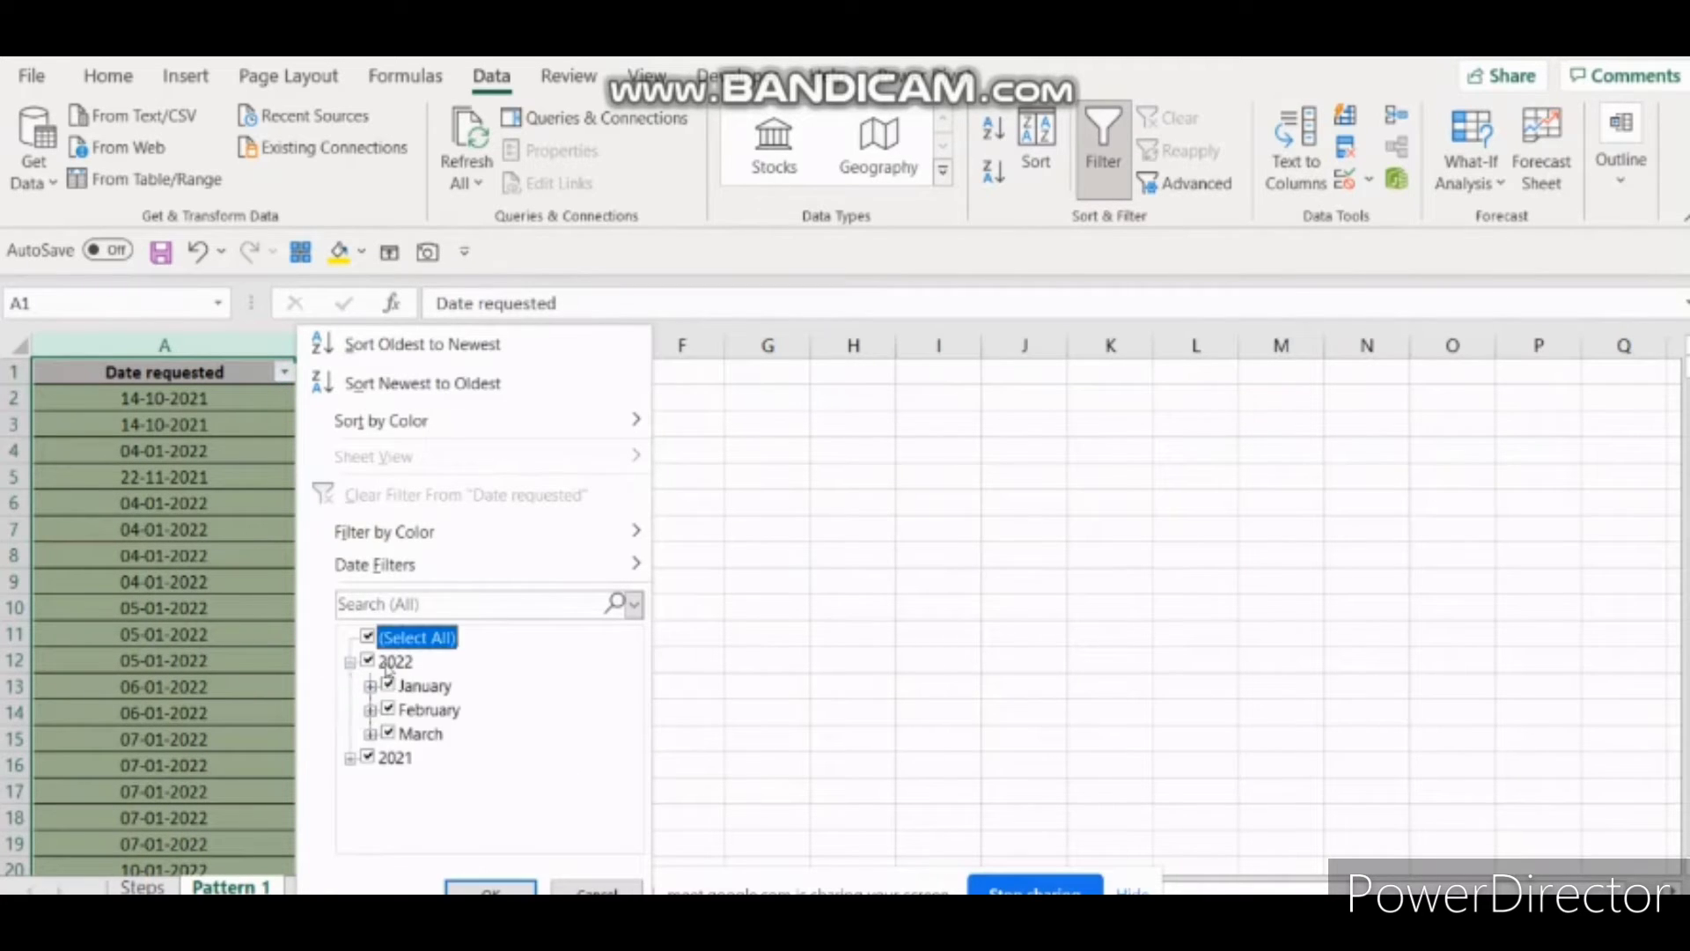
pyautogui.click(350, 760)
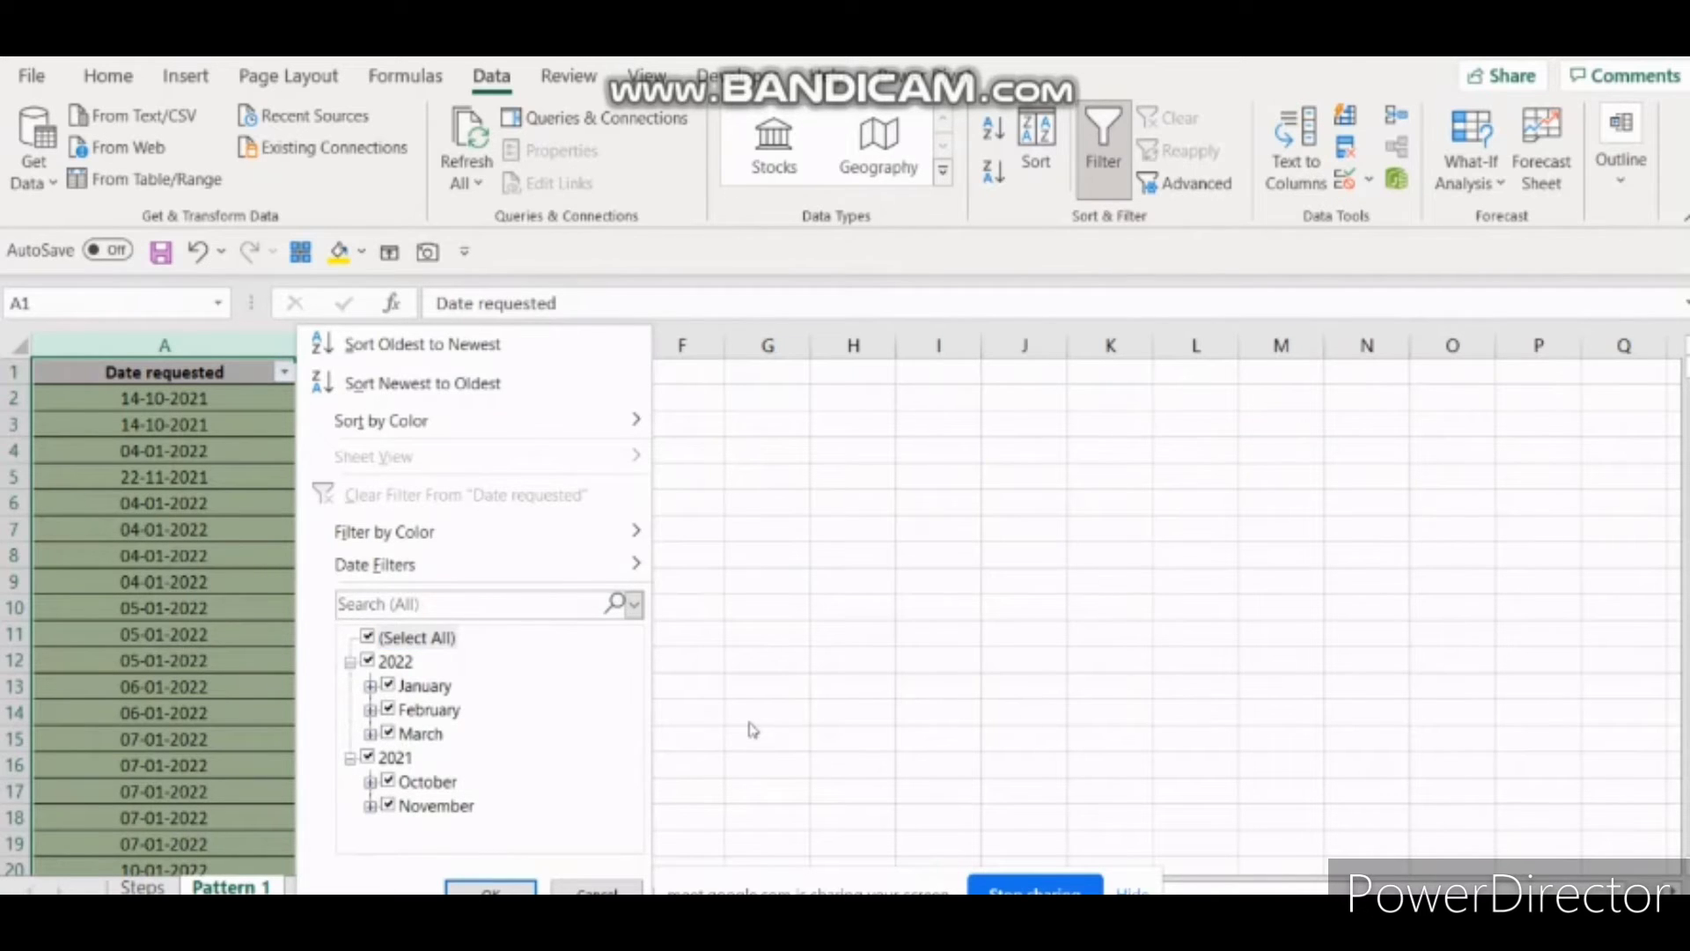
pyautogui.click(390, 636)
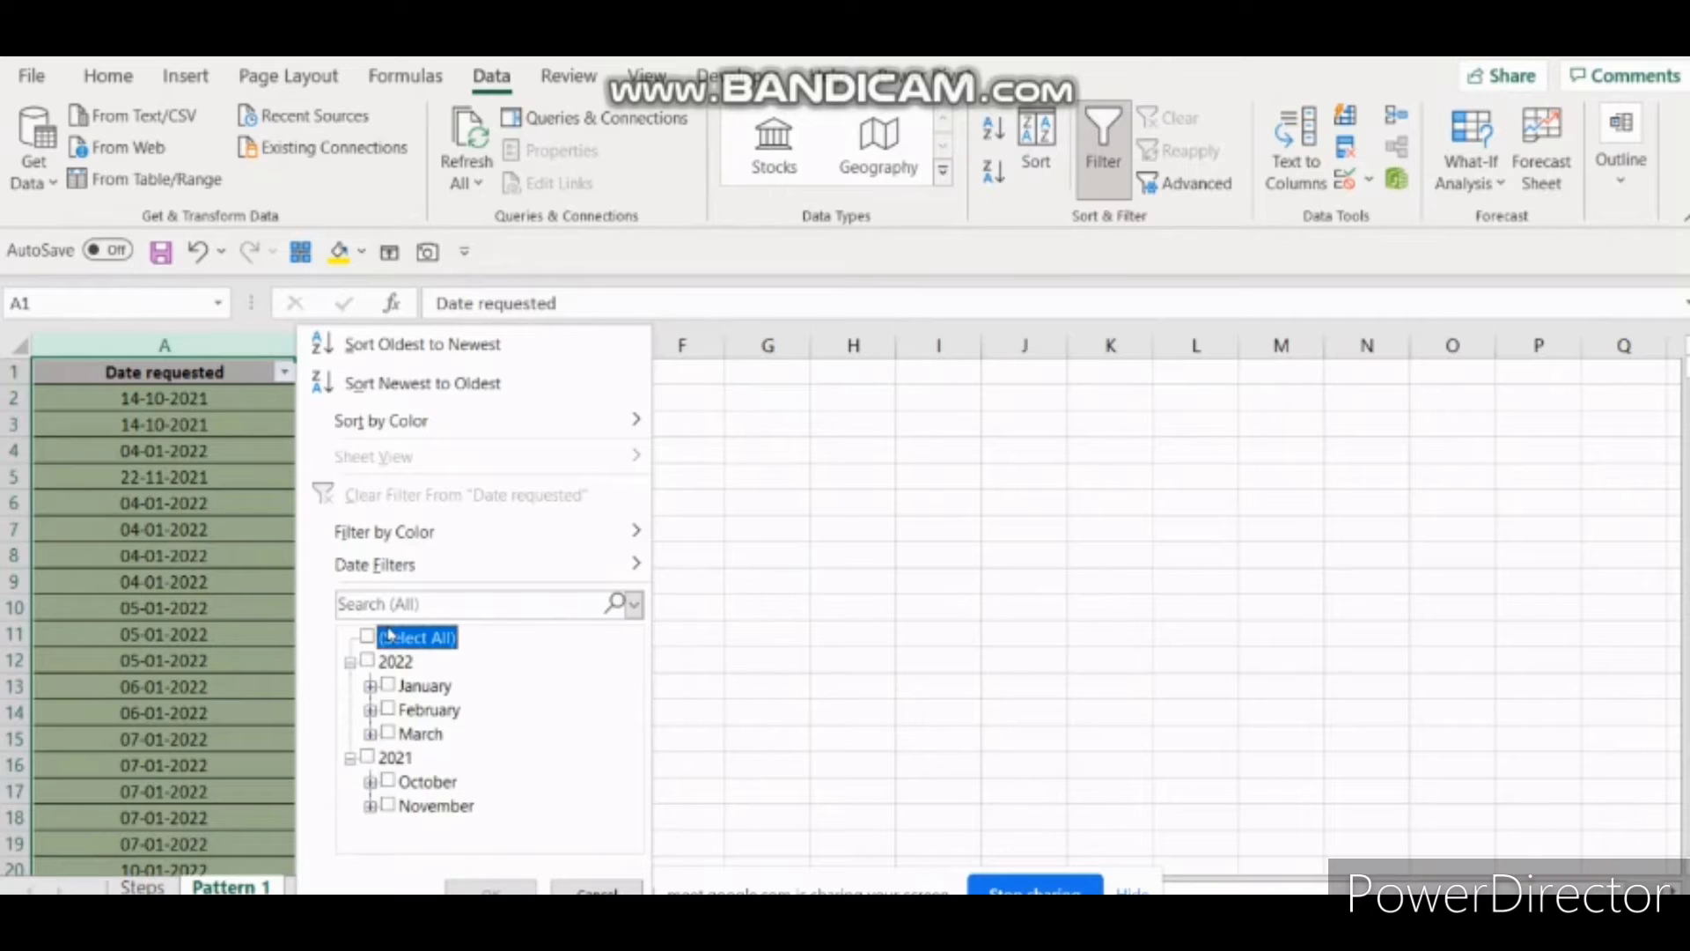
pyautogui.click(382, 662)
pyautogui.click(369, 663)
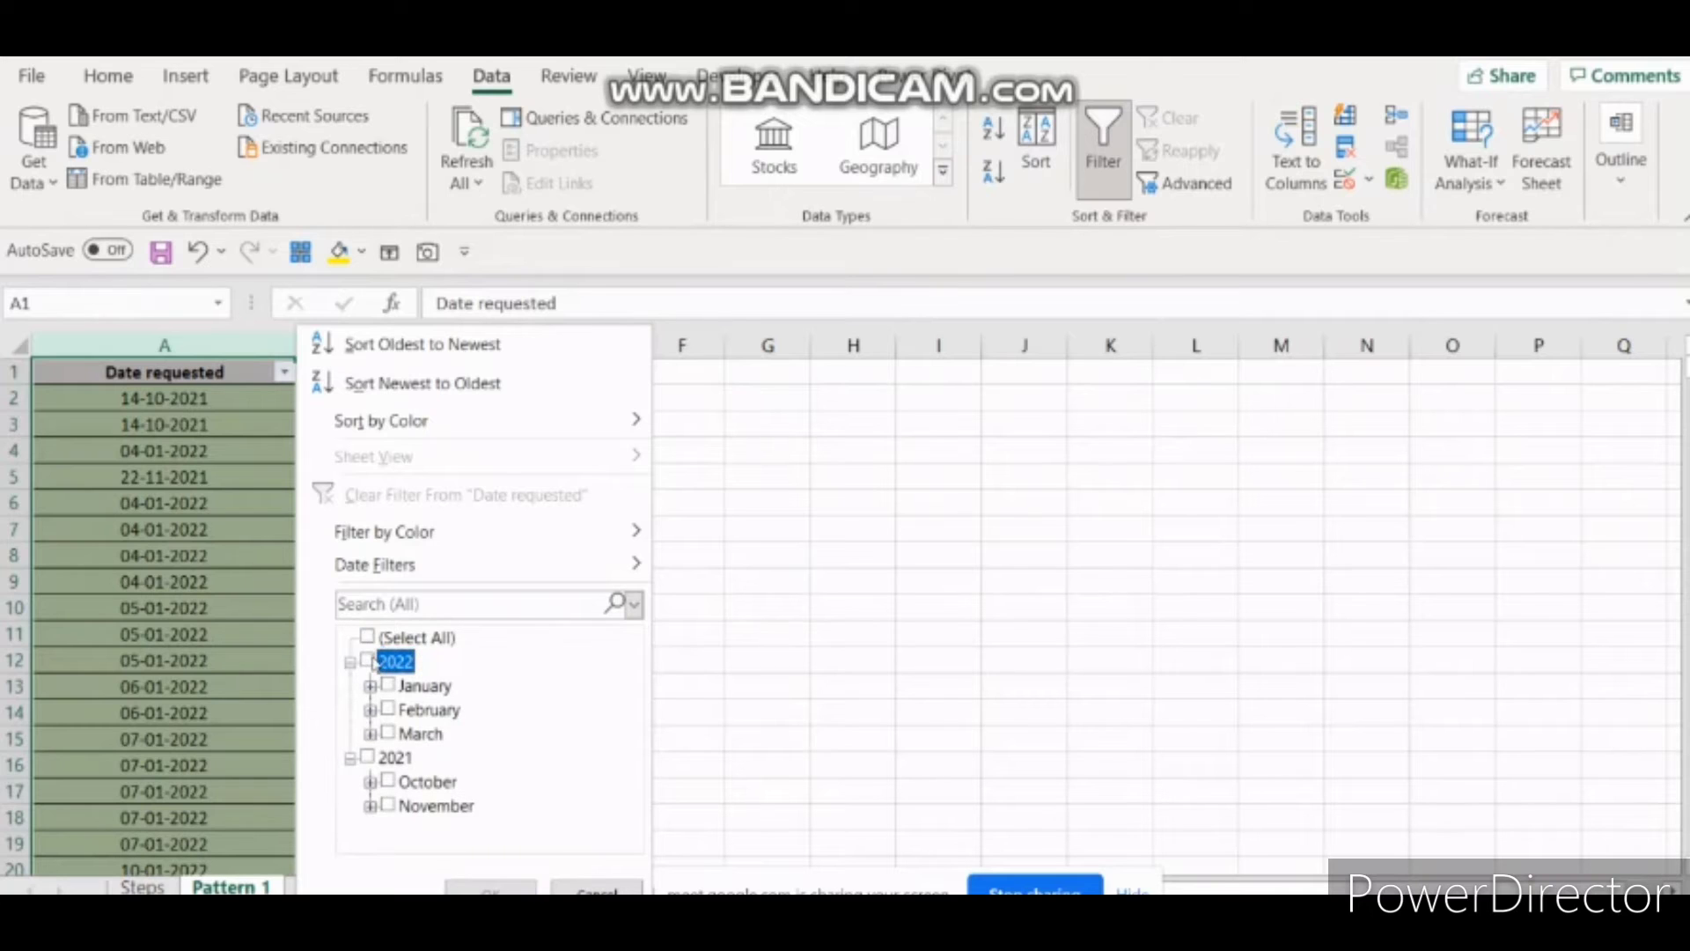
pyautogui.click(394, 724)
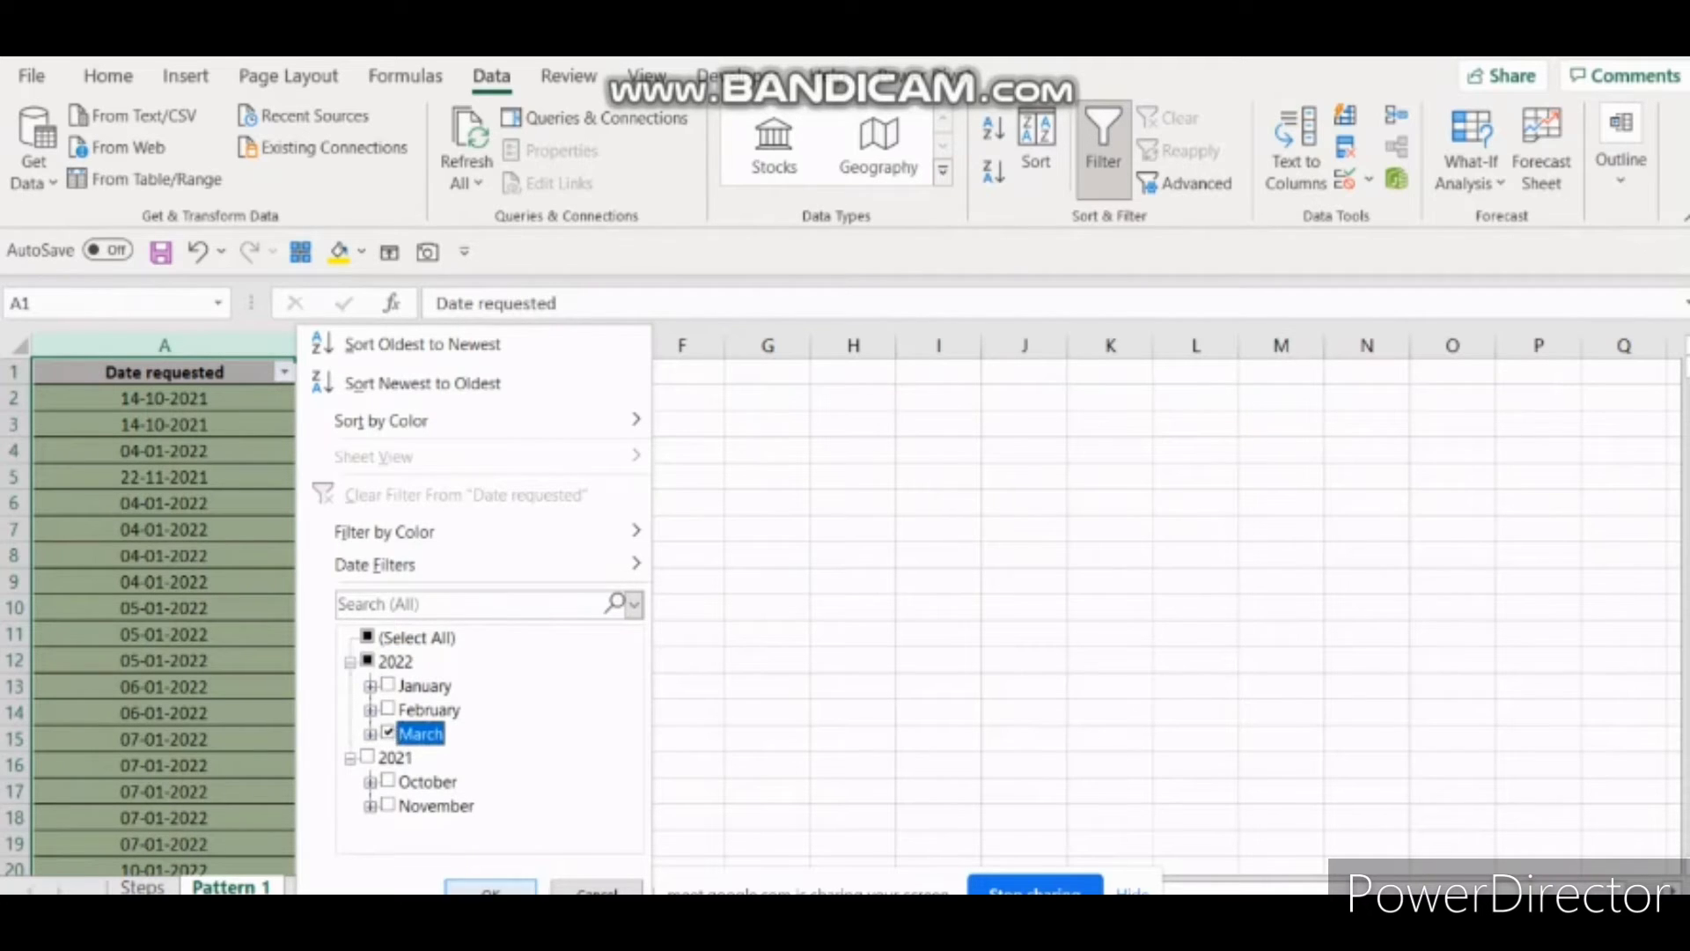
pyautogui.click(490, 887)
pyautogui.click(285, 370)
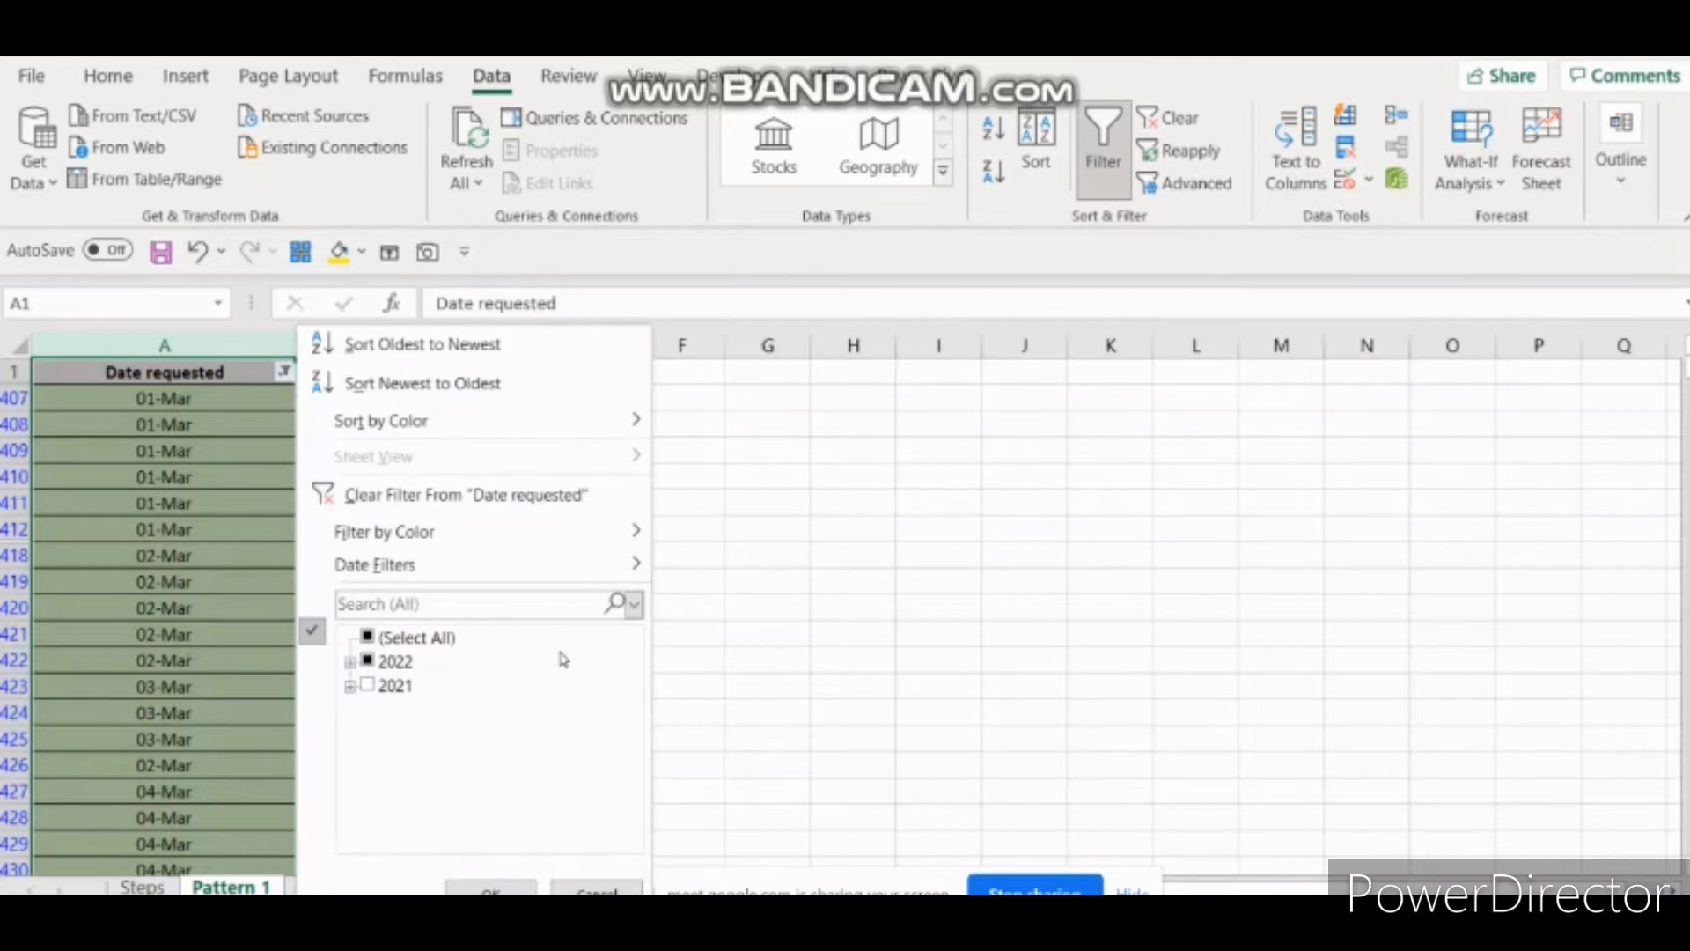
pyautogui.press('Escape')
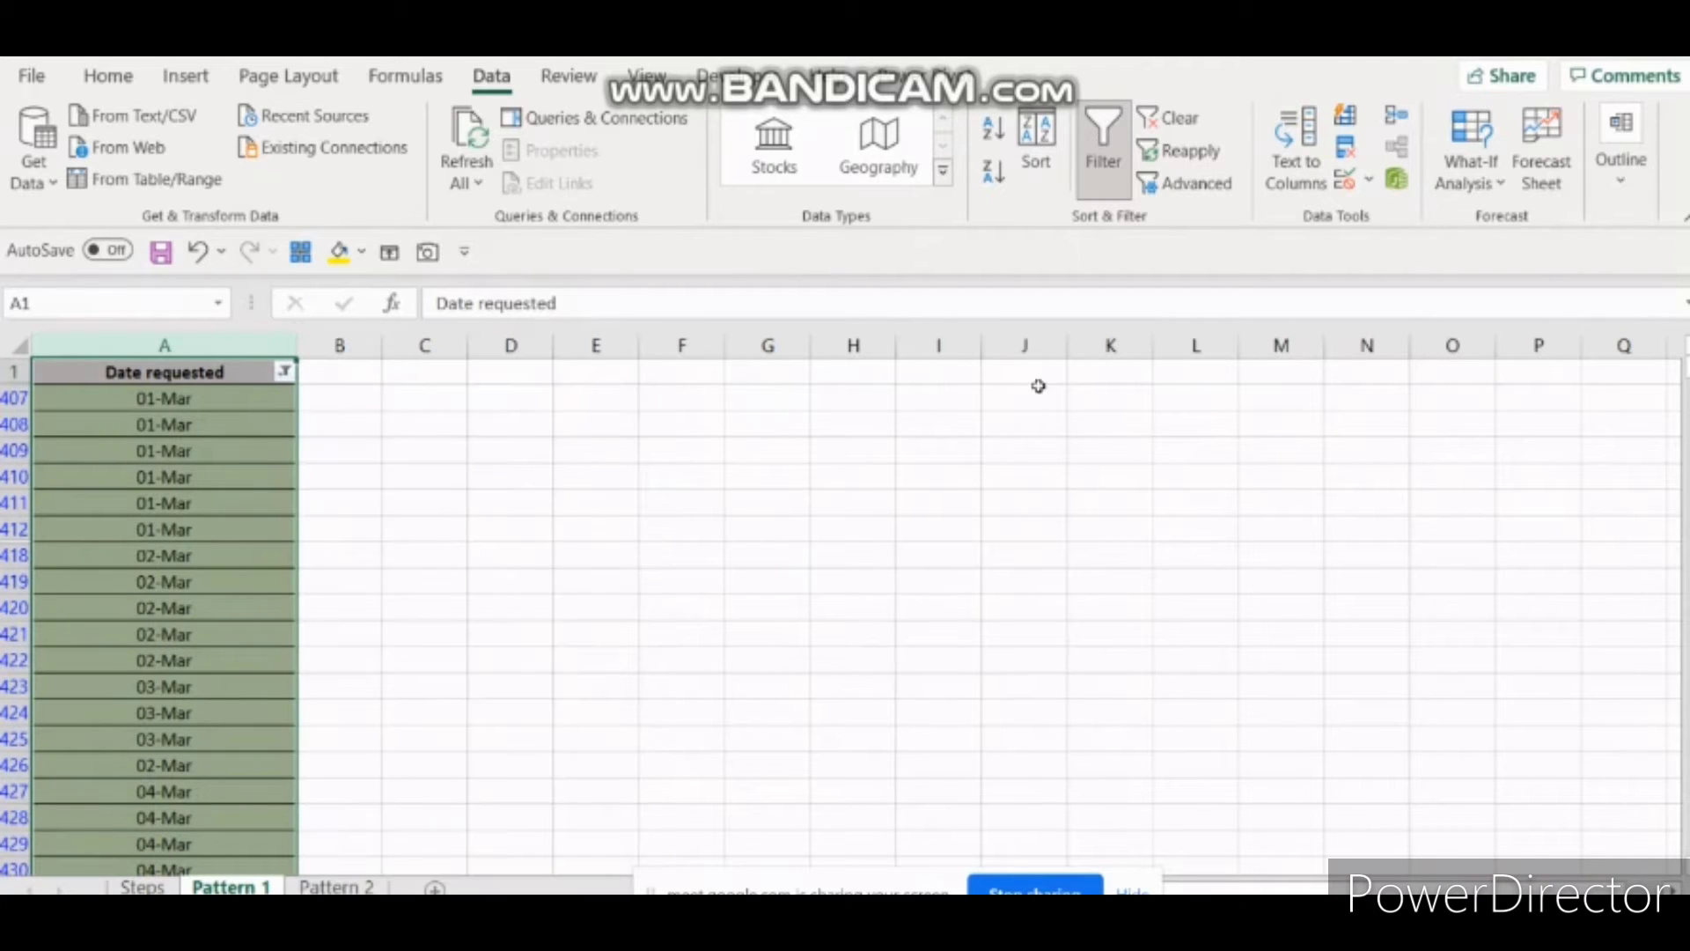
pyautogui.click(180, 739)
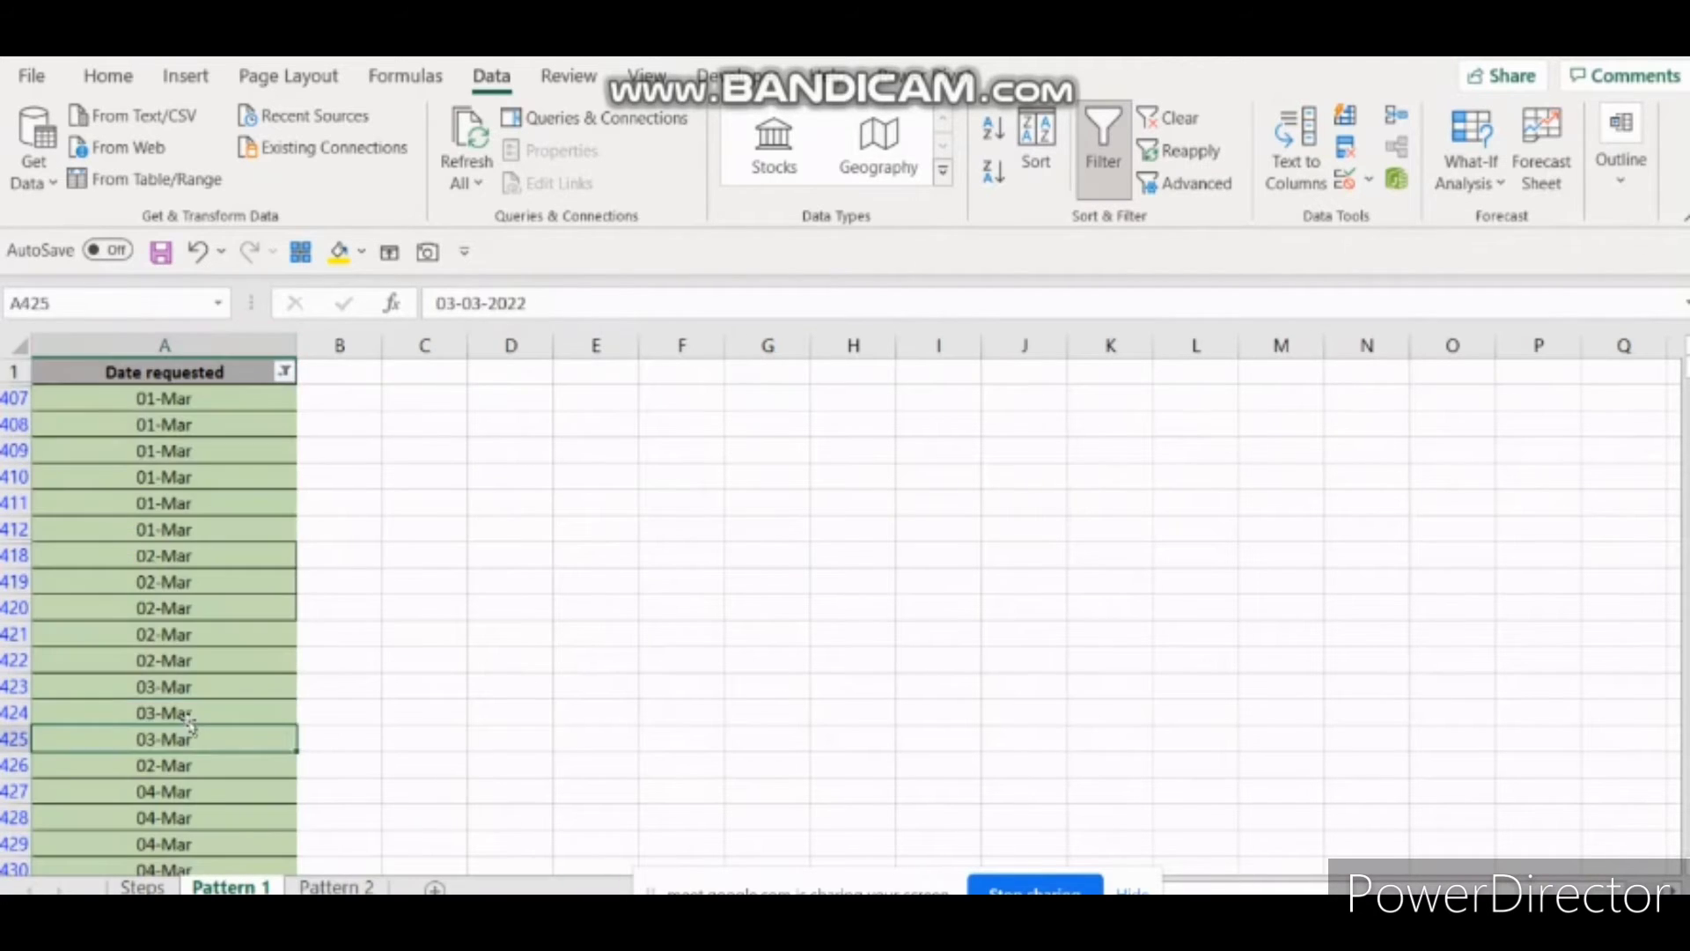
# Change the Date requested filter to show only November 2021.
pyautogui.click(285, 374)
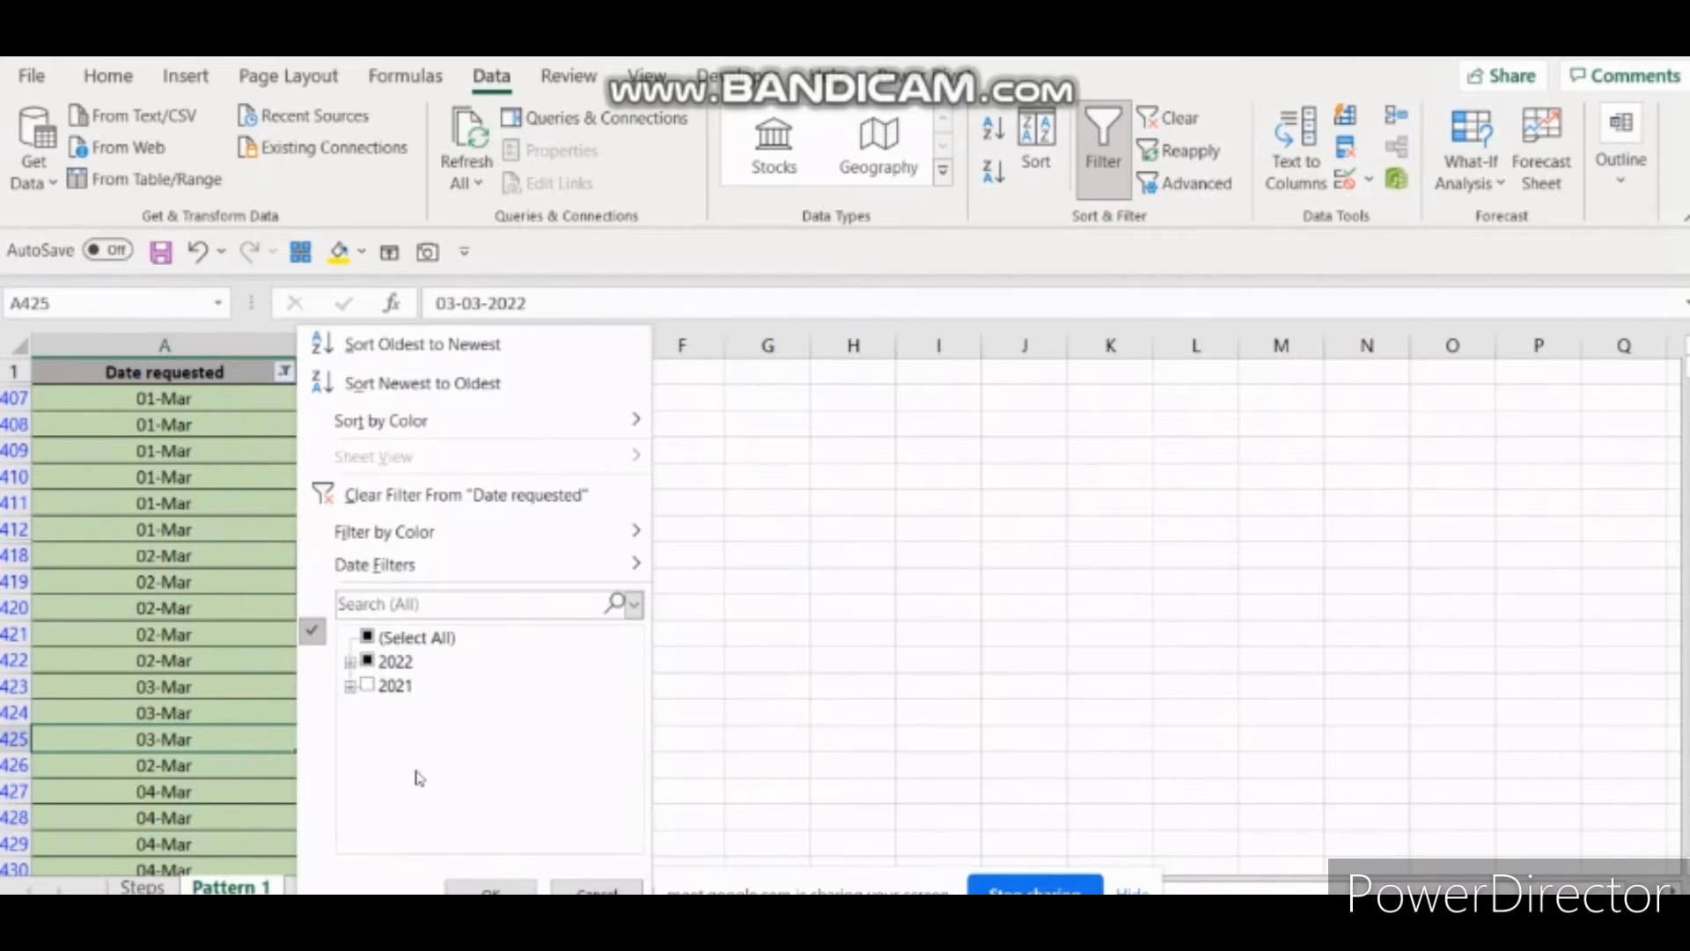
pyautogui.click(350, 663)
pyautogui.click(387, 733)
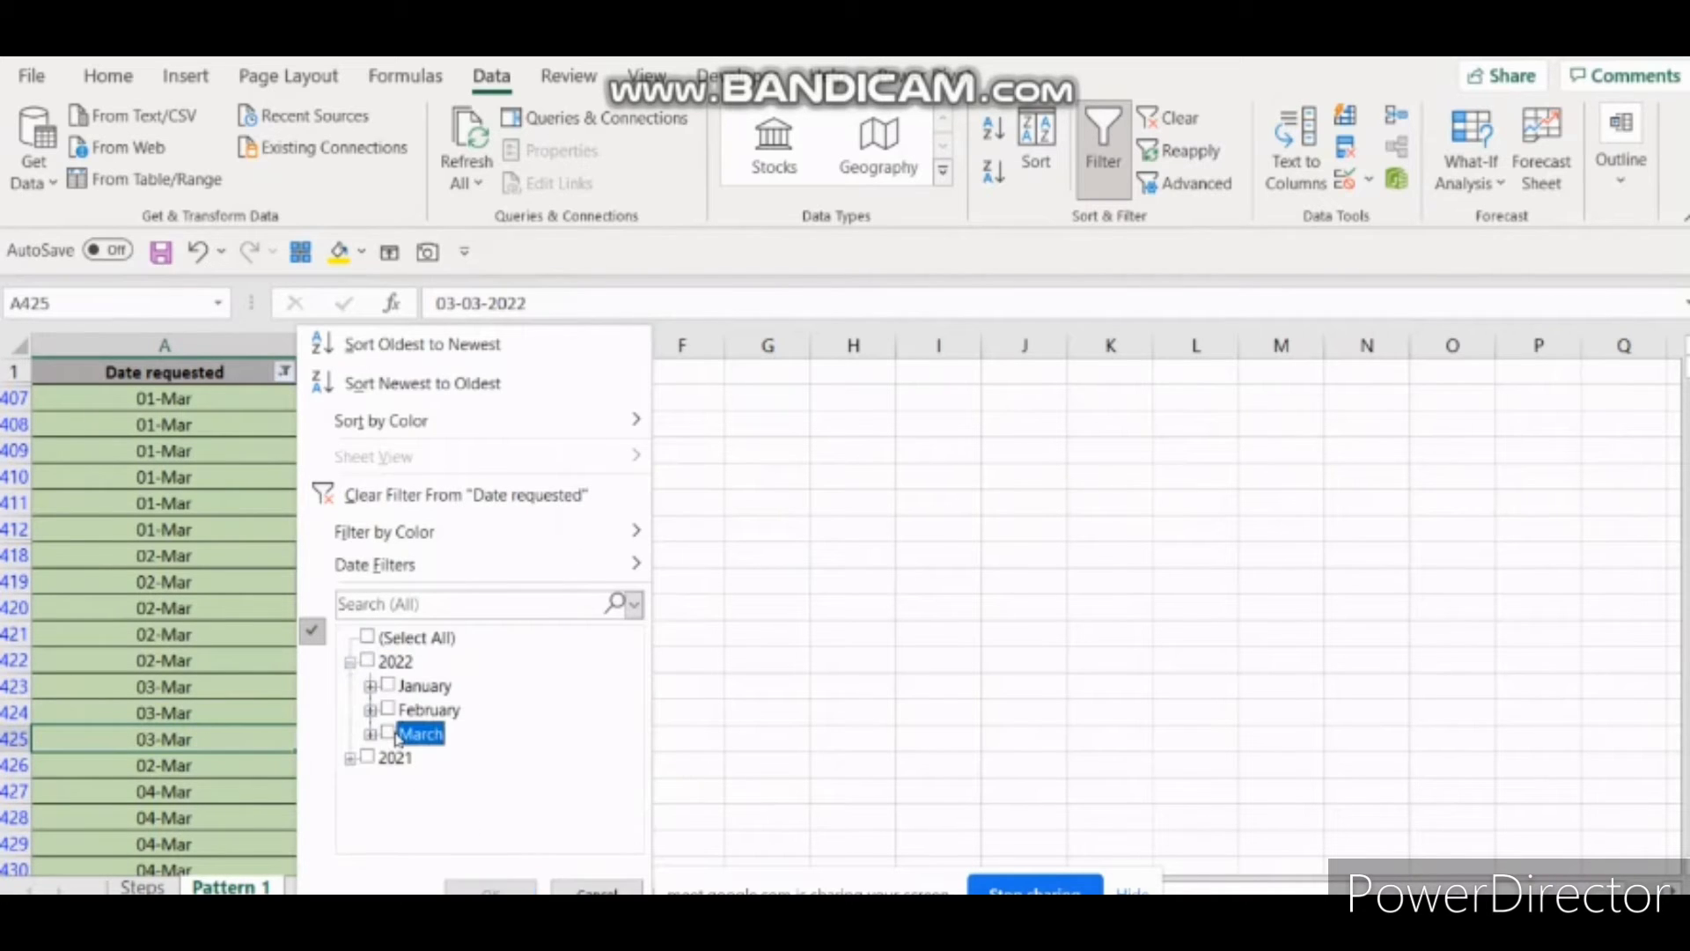
pyautogui.click(351, 759)
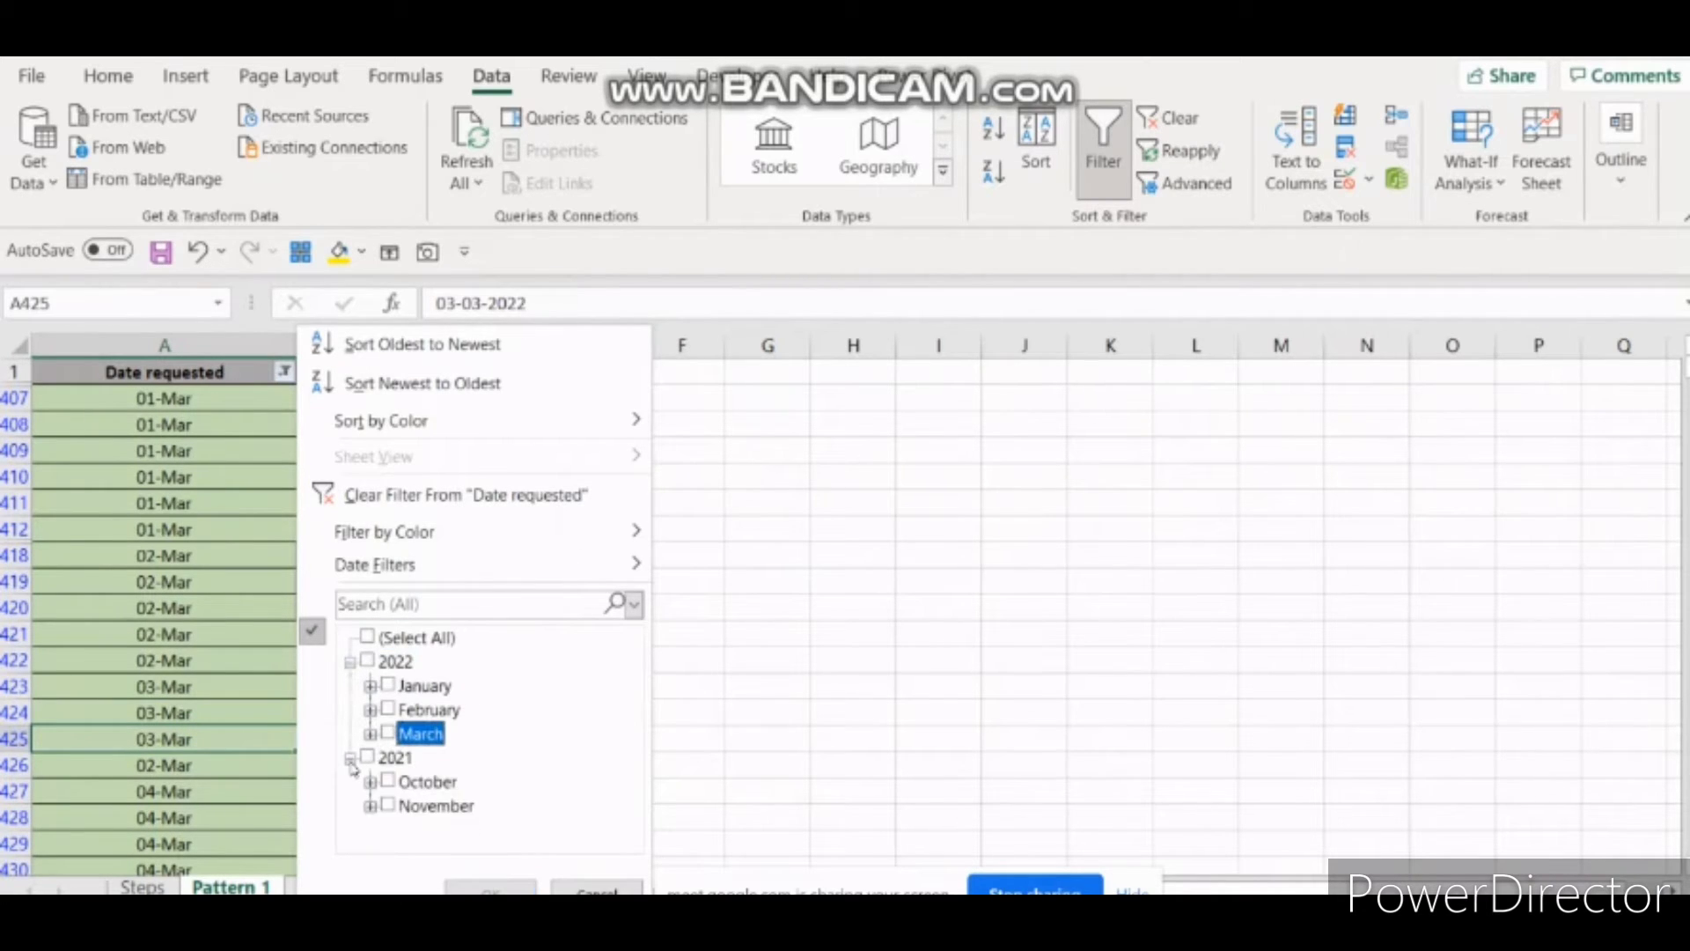
pyautogui.click(389, 807)
pyautogui.click(490, 887)
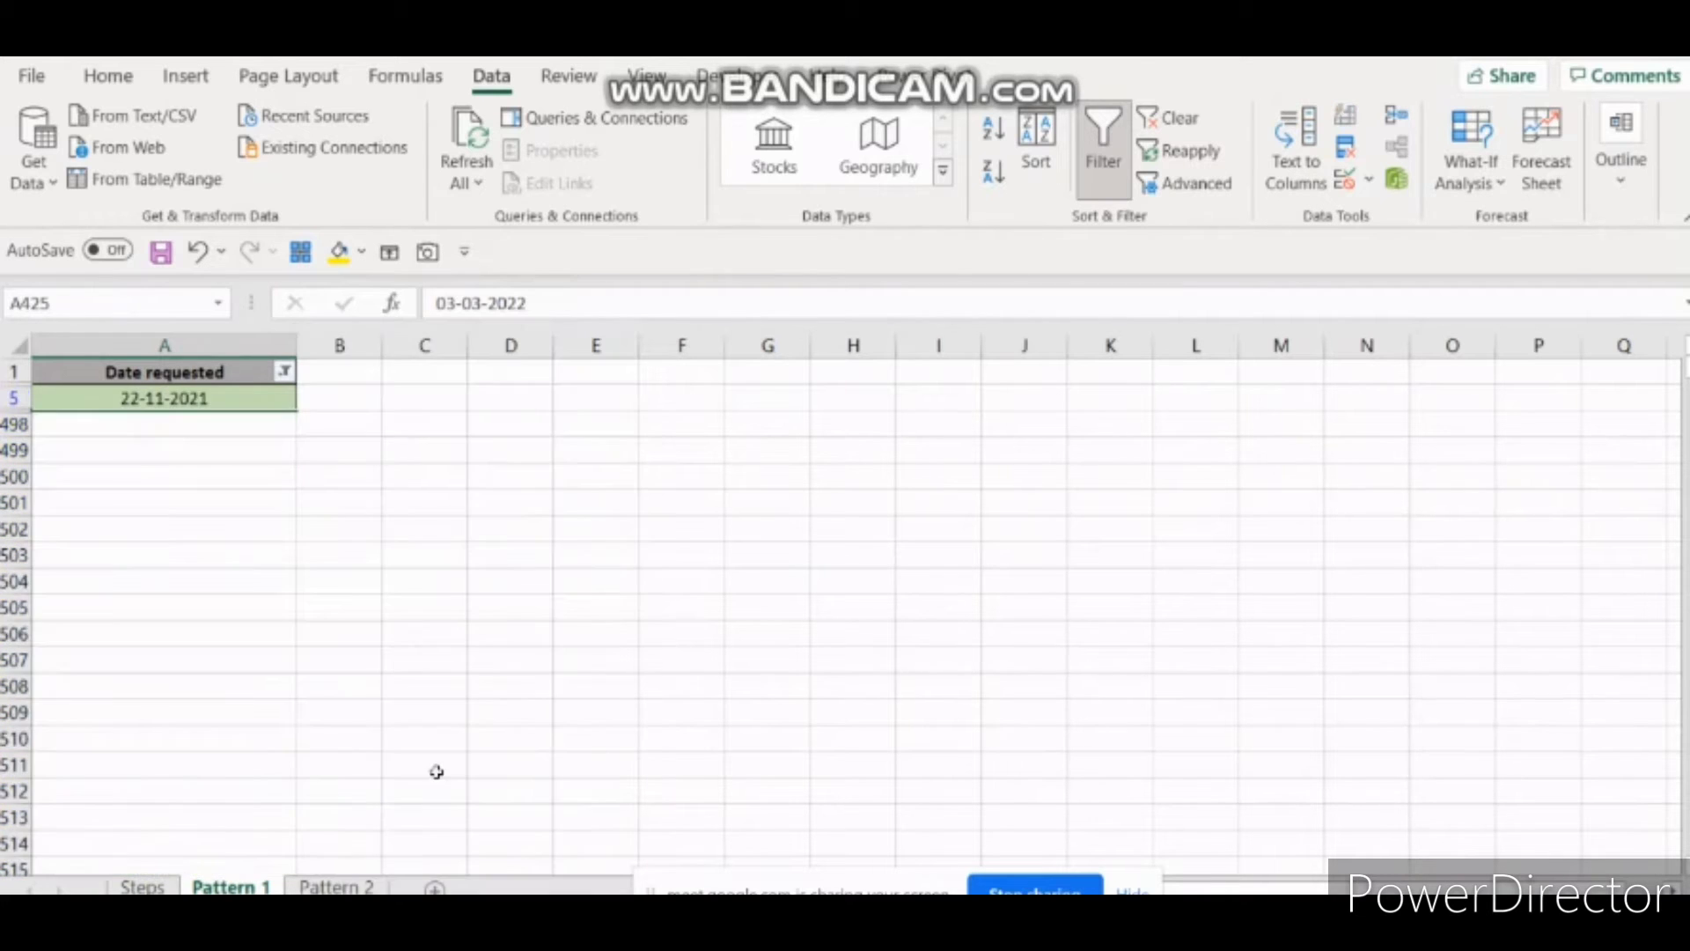
pyautogui.click(288, 376)
pyautogui.click(351, 686)
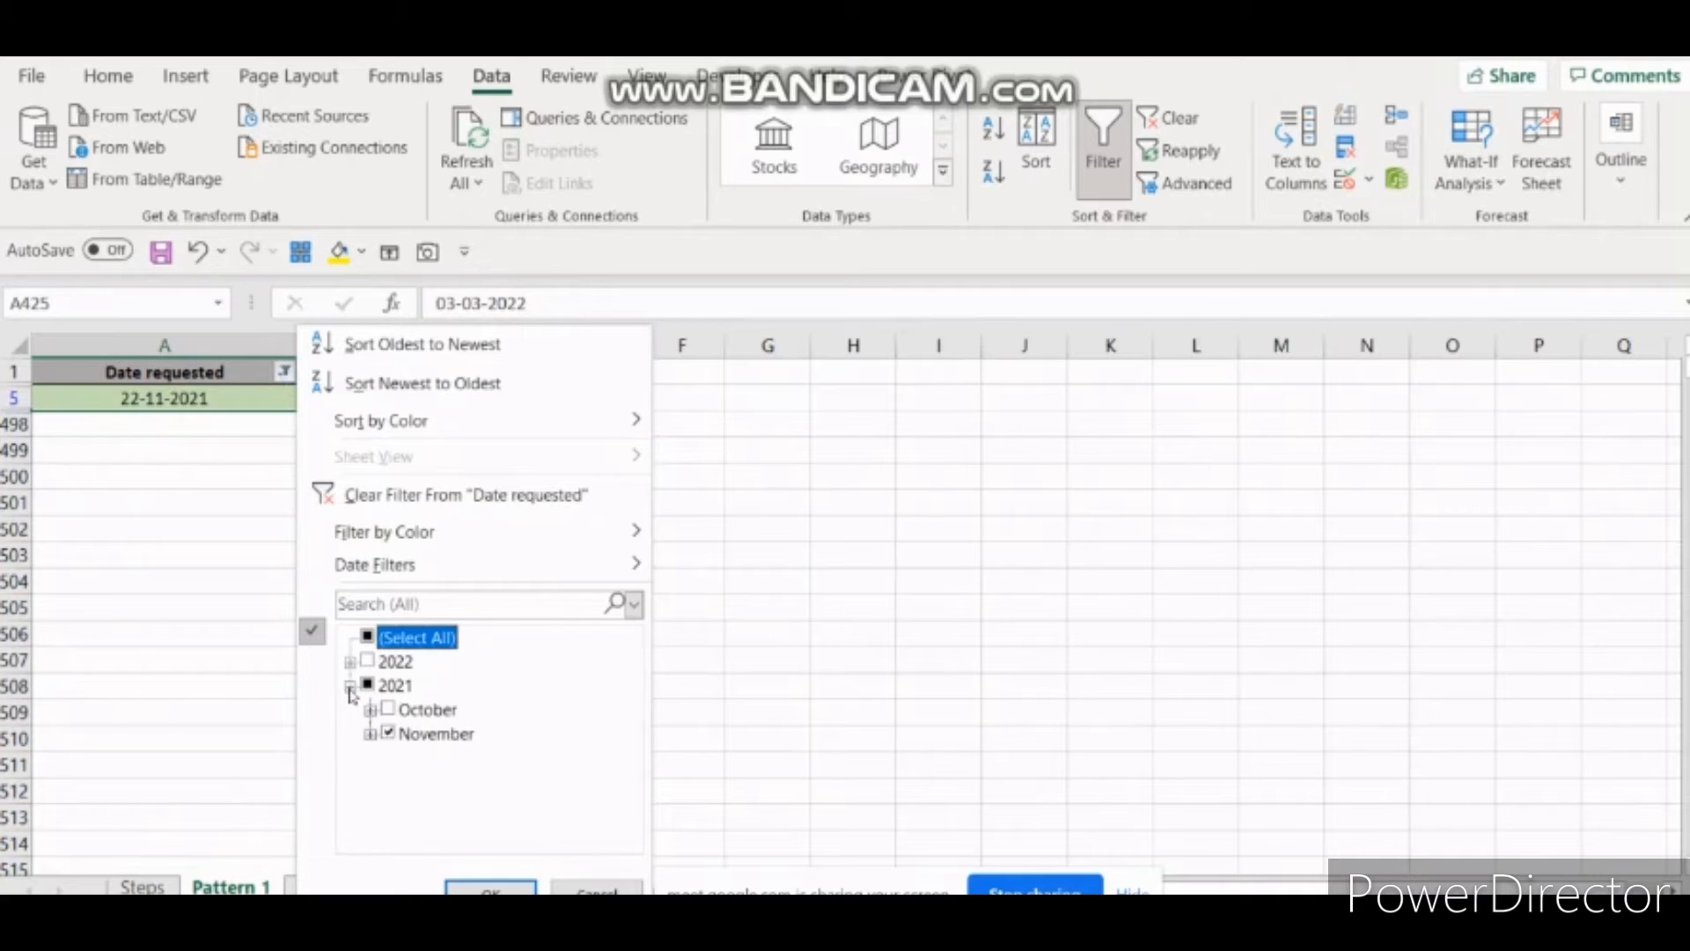
pyautogui.click(389, 735)
pyautogui.click(939, 641)
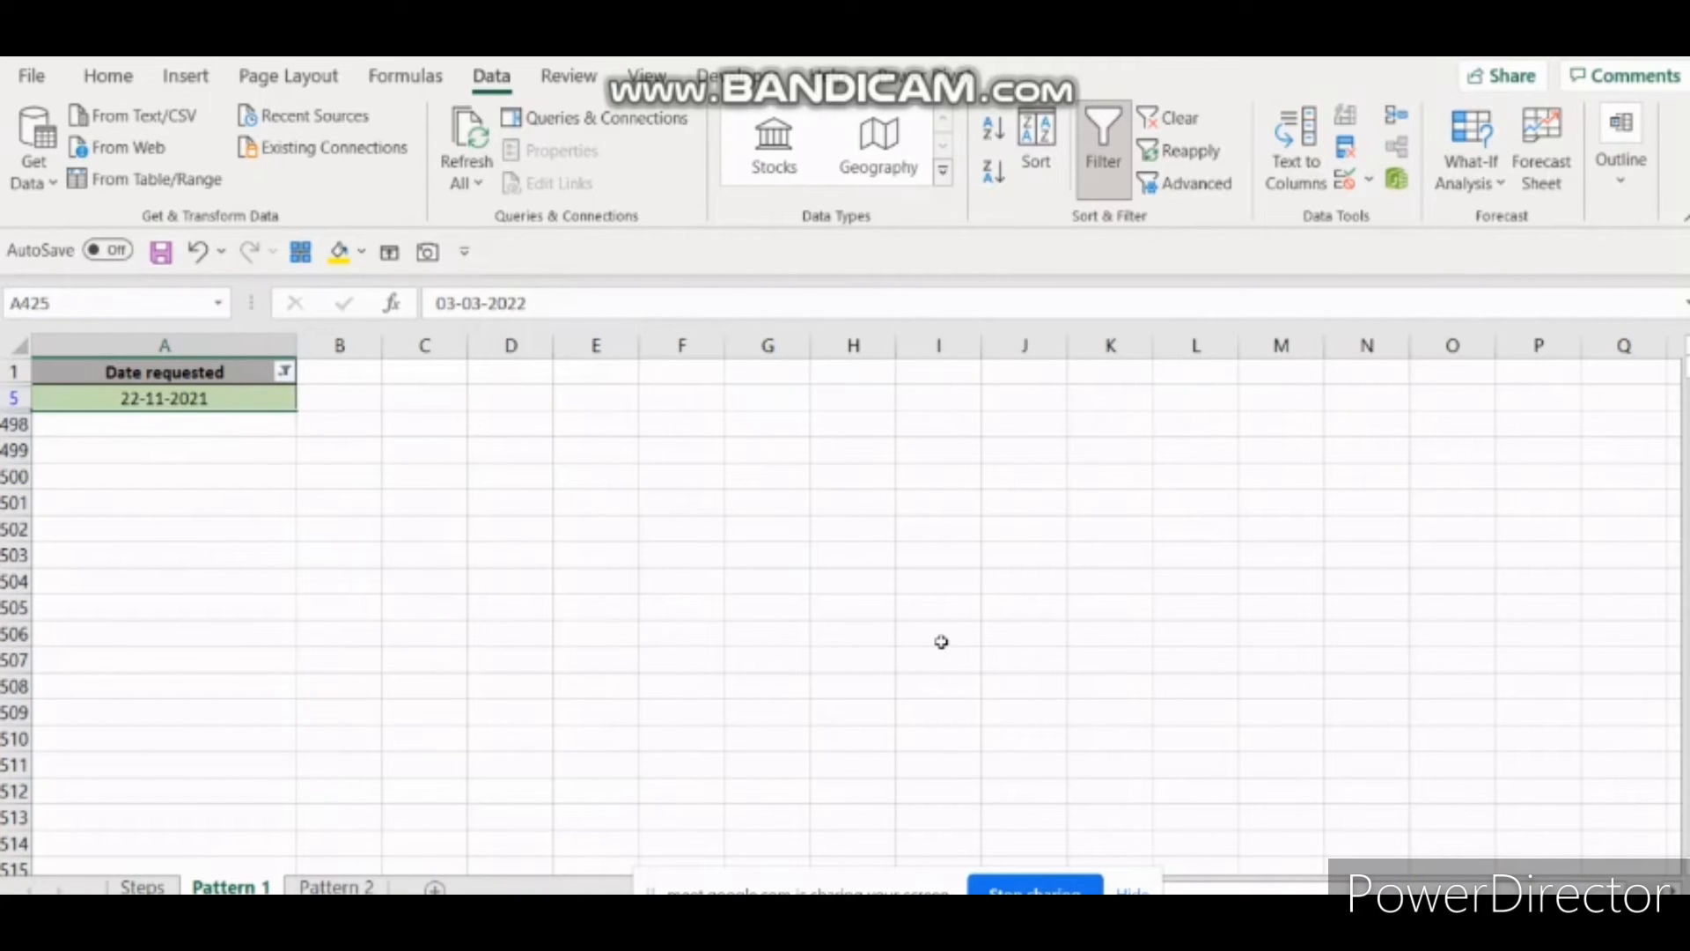
# Remove the Date requested filter and move to the Steps sheet.
pyautogui.click(192, 376)
pyautogui.click(1103, 150)
pyautogui.click(152, 870)
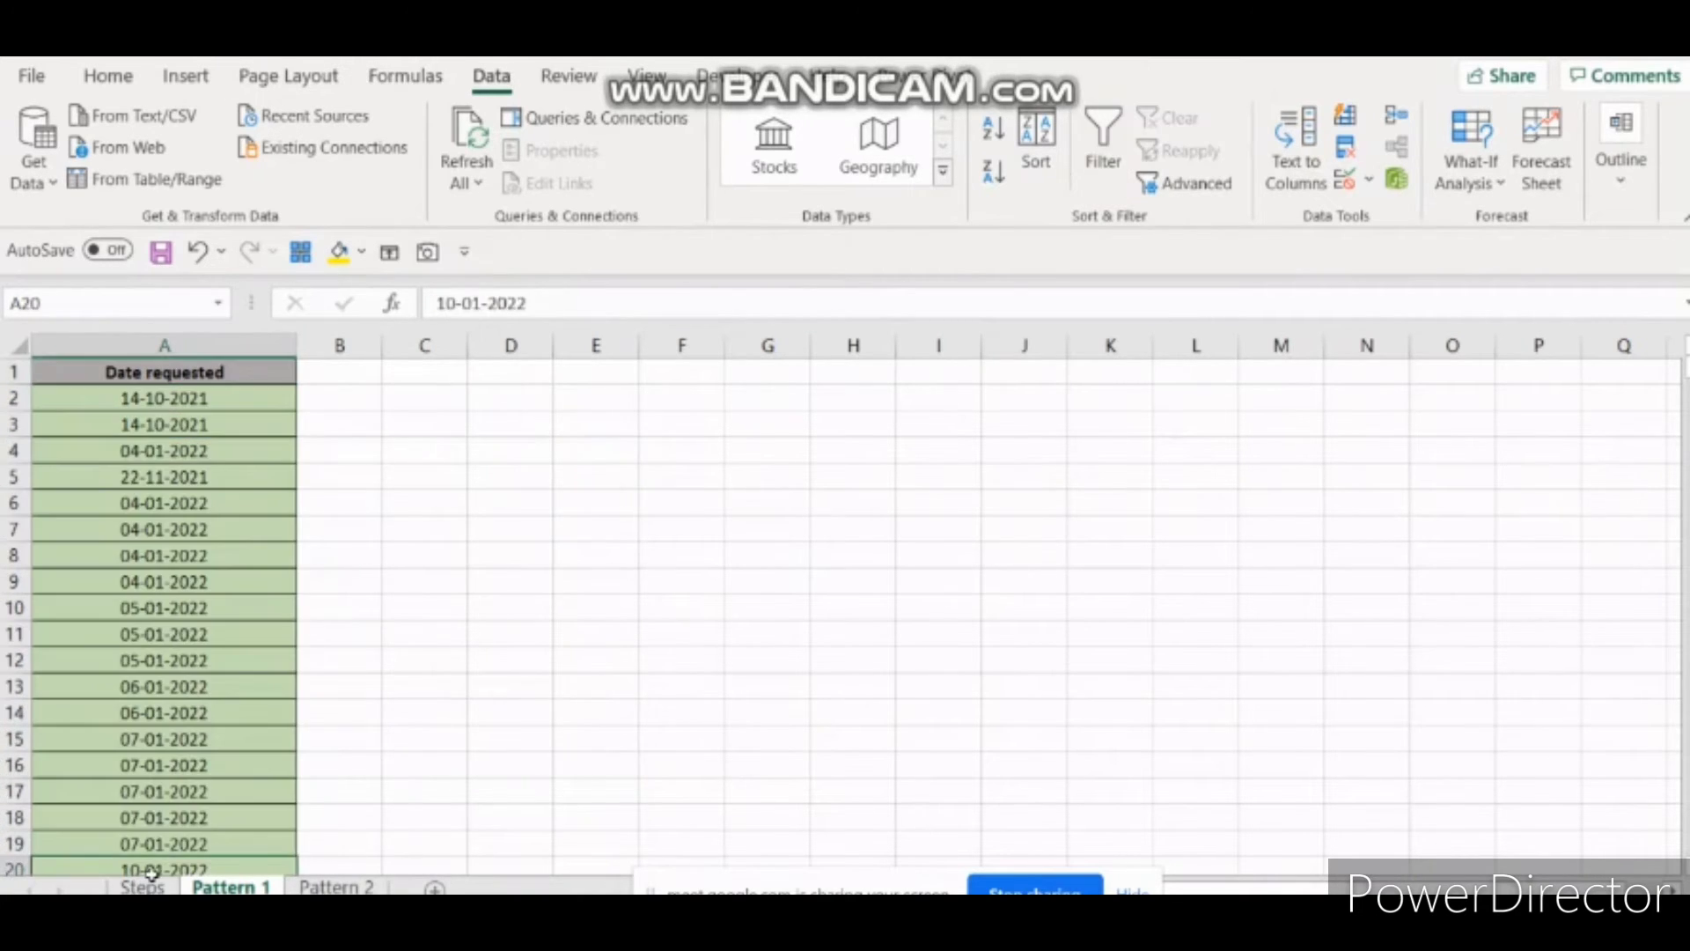
pyautogui.click(149, 882)
pyautogui.click(328, 778)
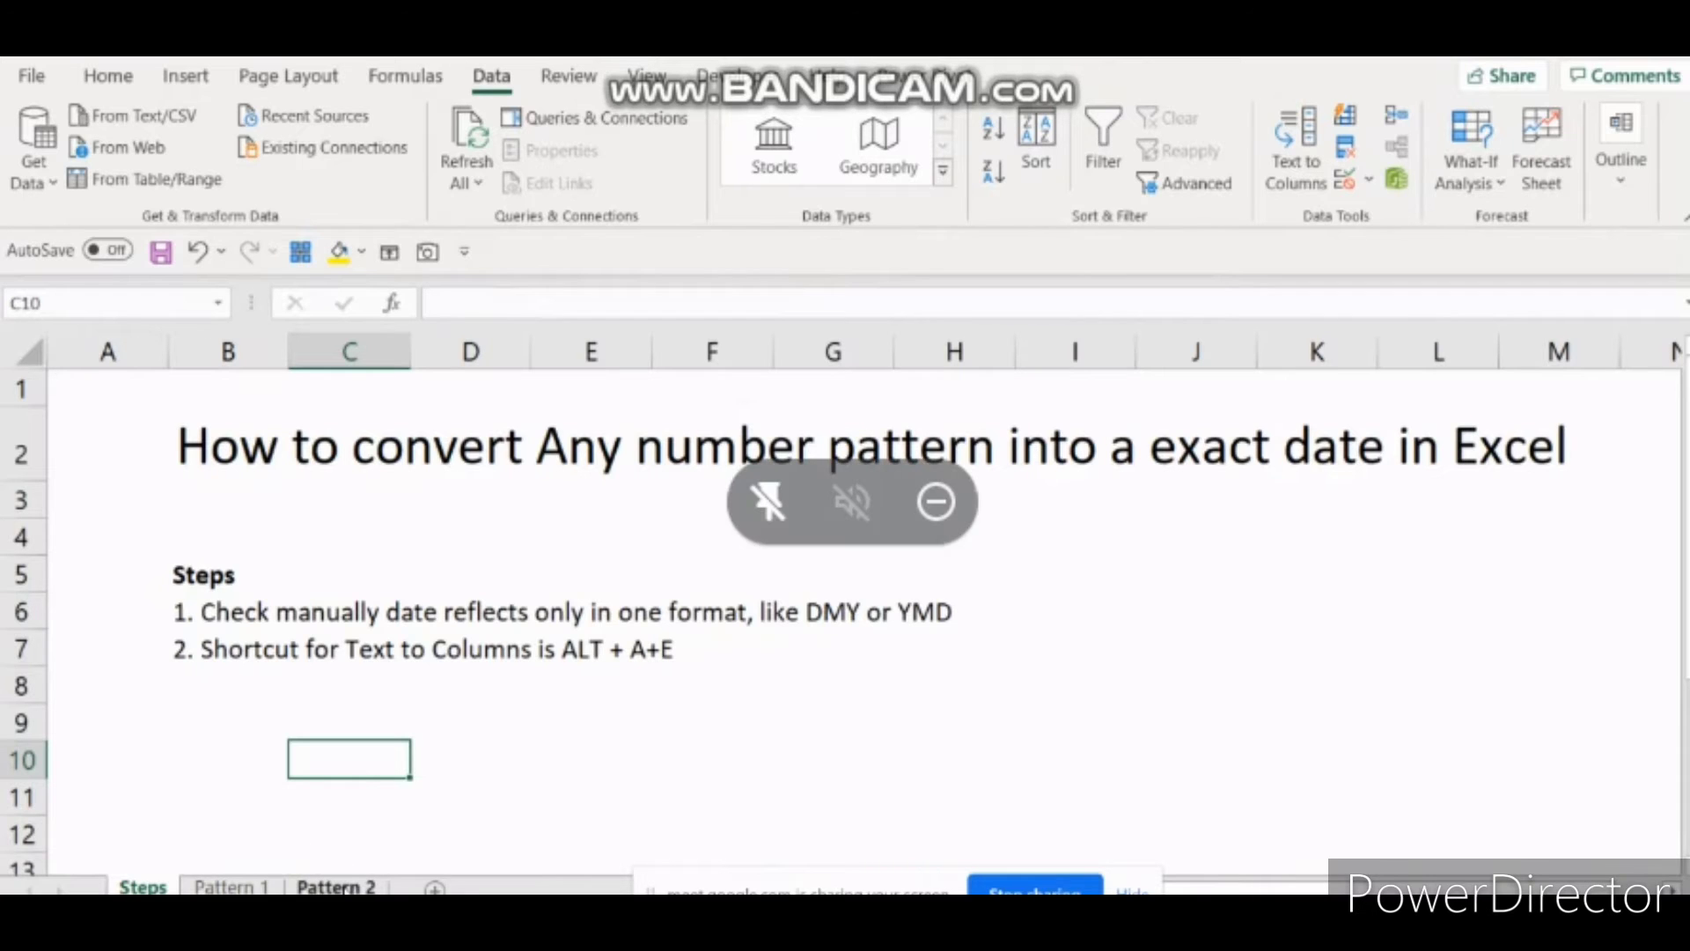
# On Pattern 2, turn on the Dates filter and see values like 19991210 listed as plain numbers.
pyautogui.click(335, 886)
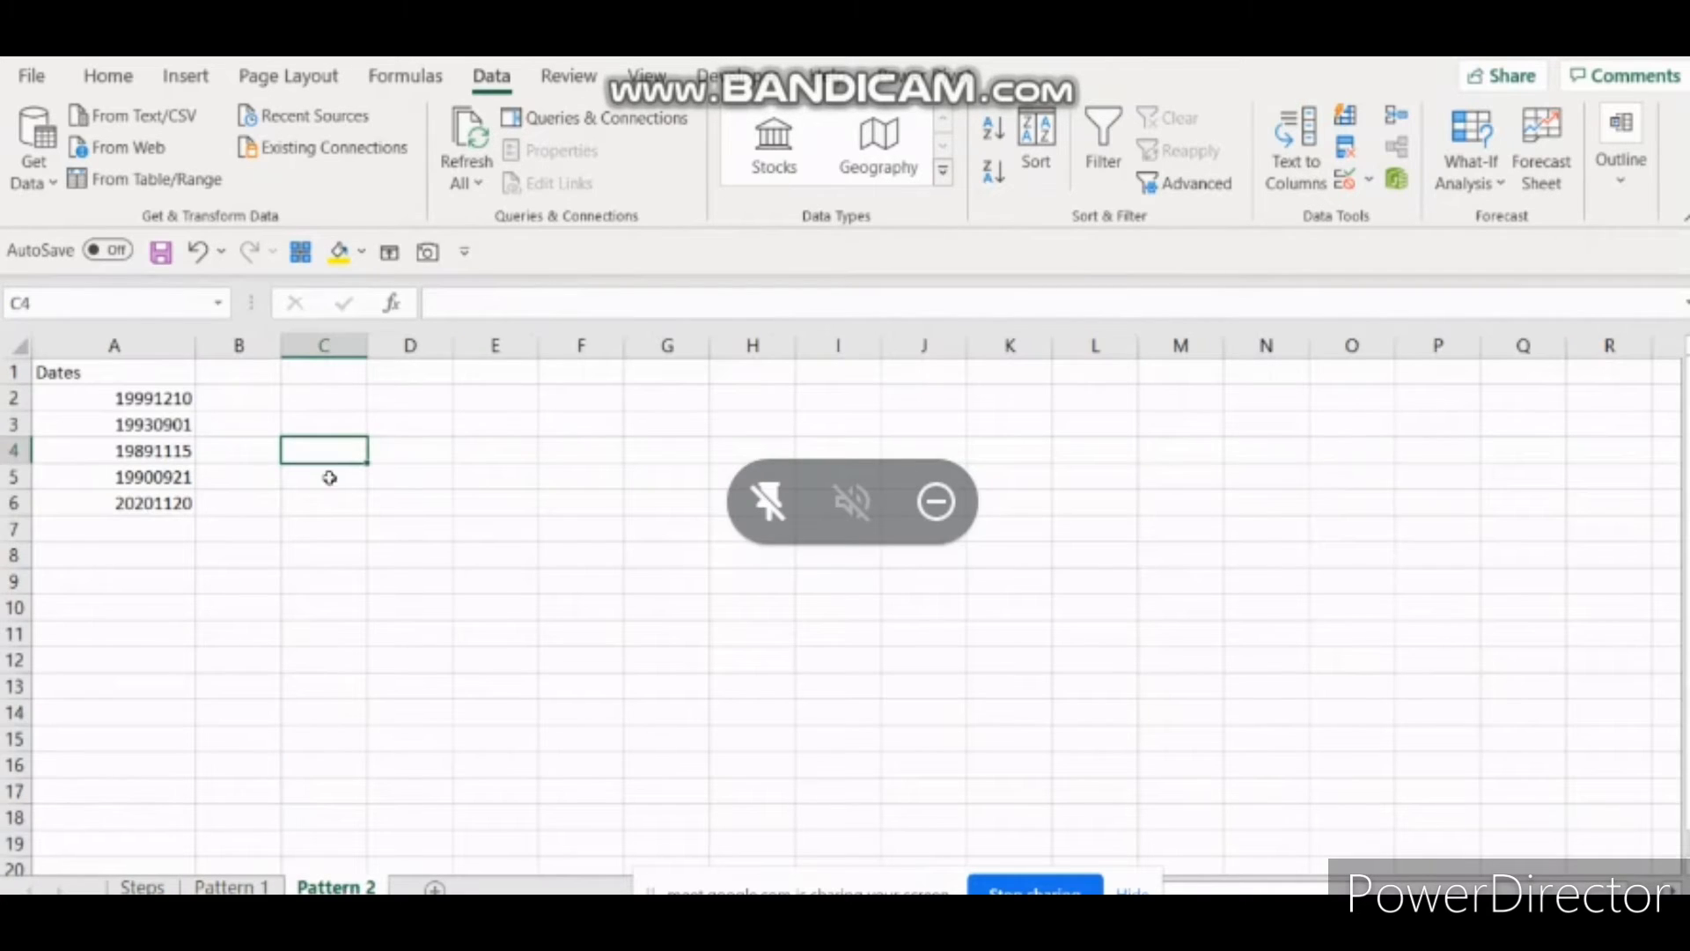
pyautogui.click(141, 376)
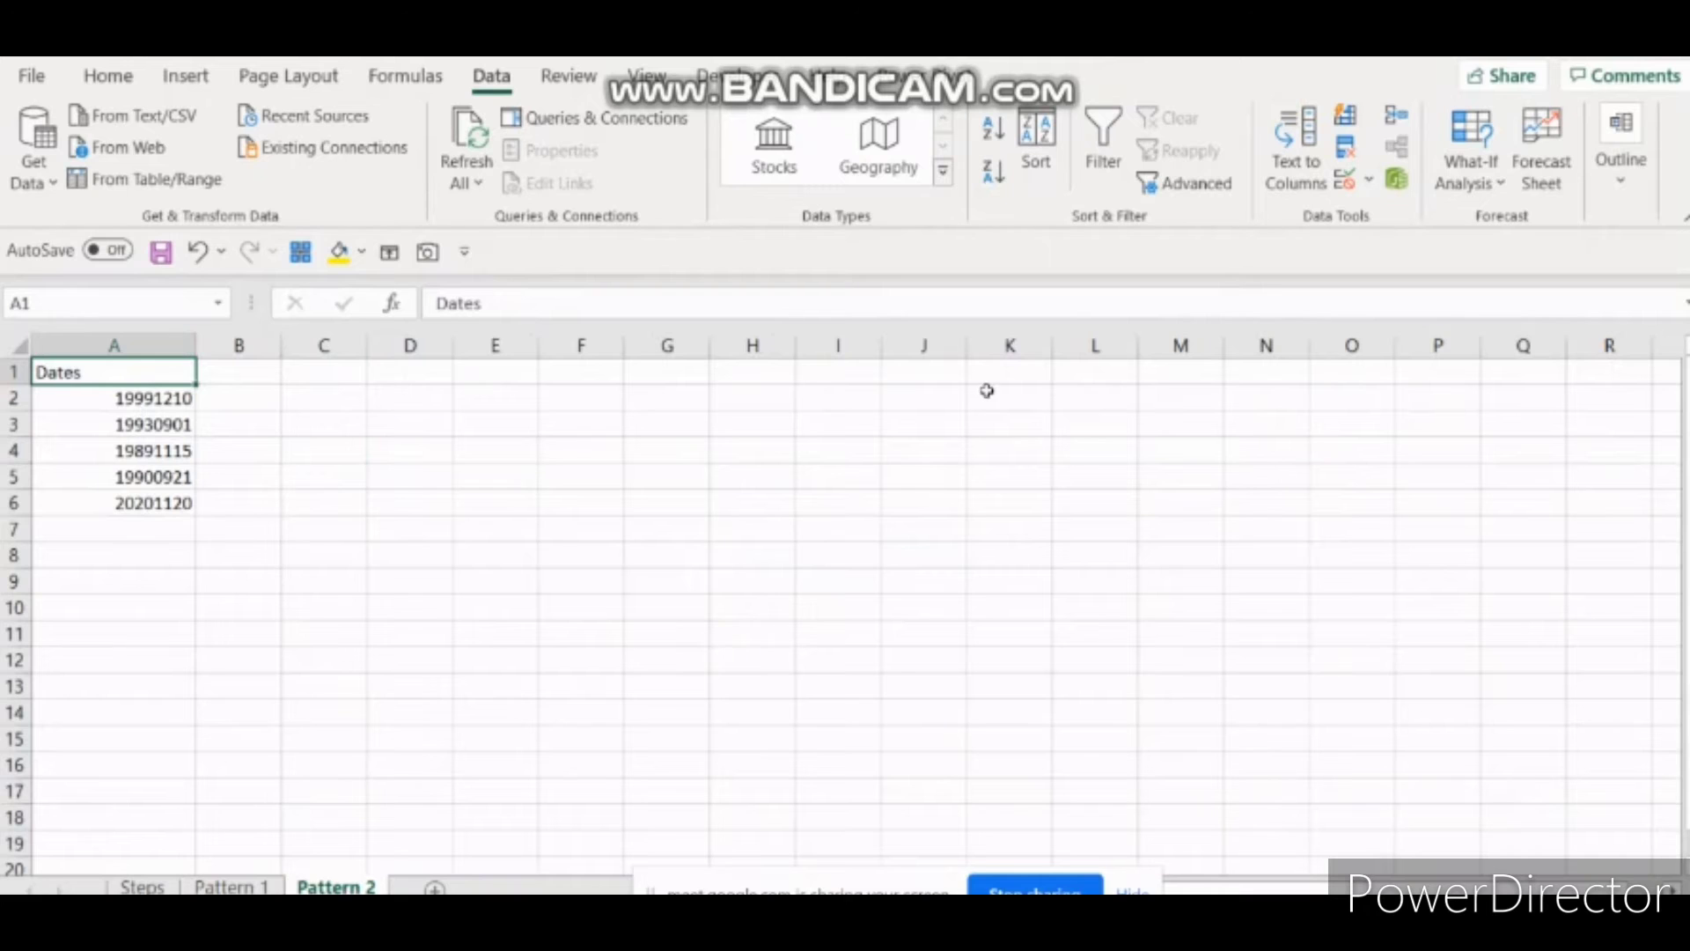
pyautogui.click(1103, 149)
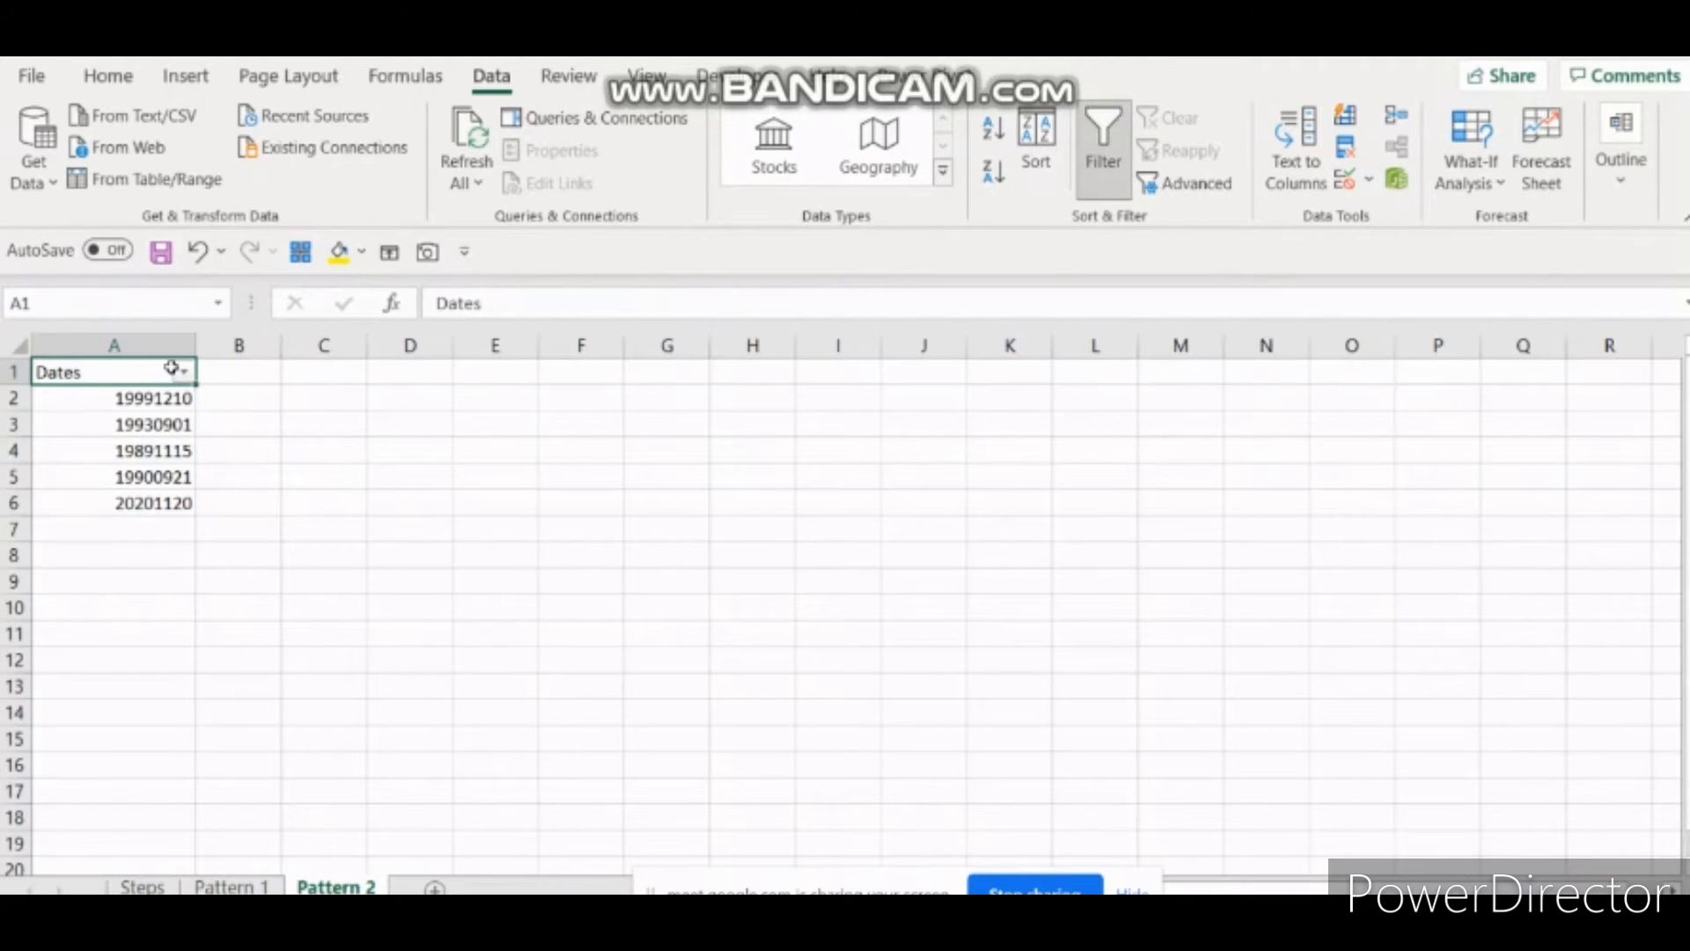
pyautogui.click(183, 371)
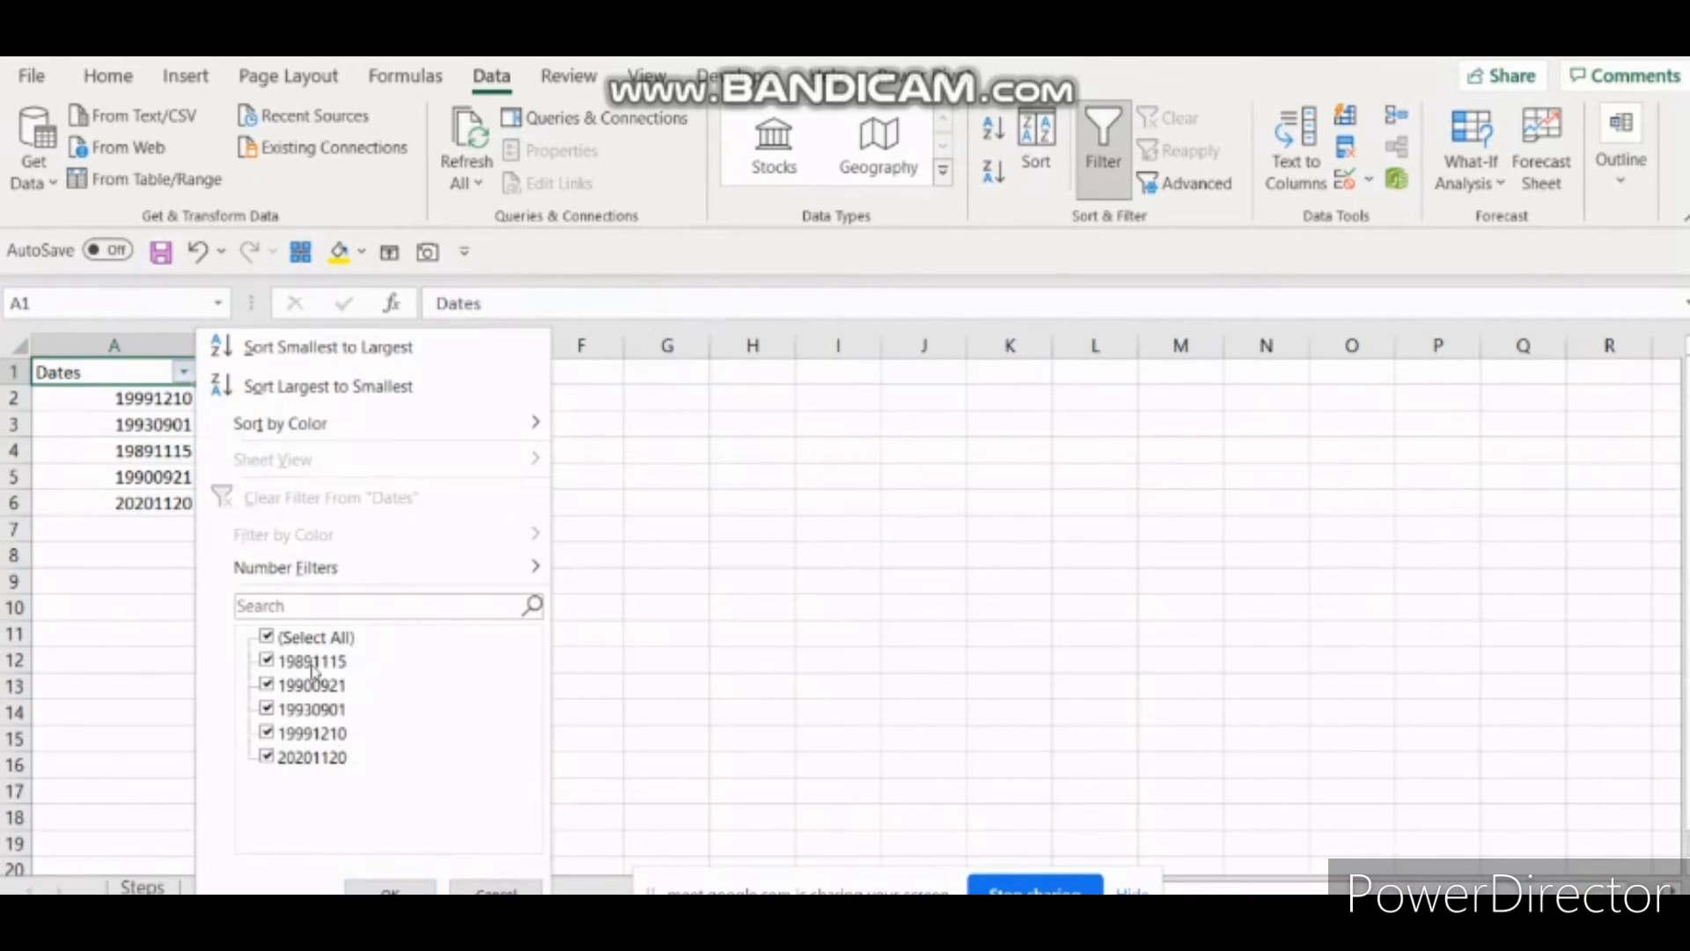
pyautogui.click(769, 684)
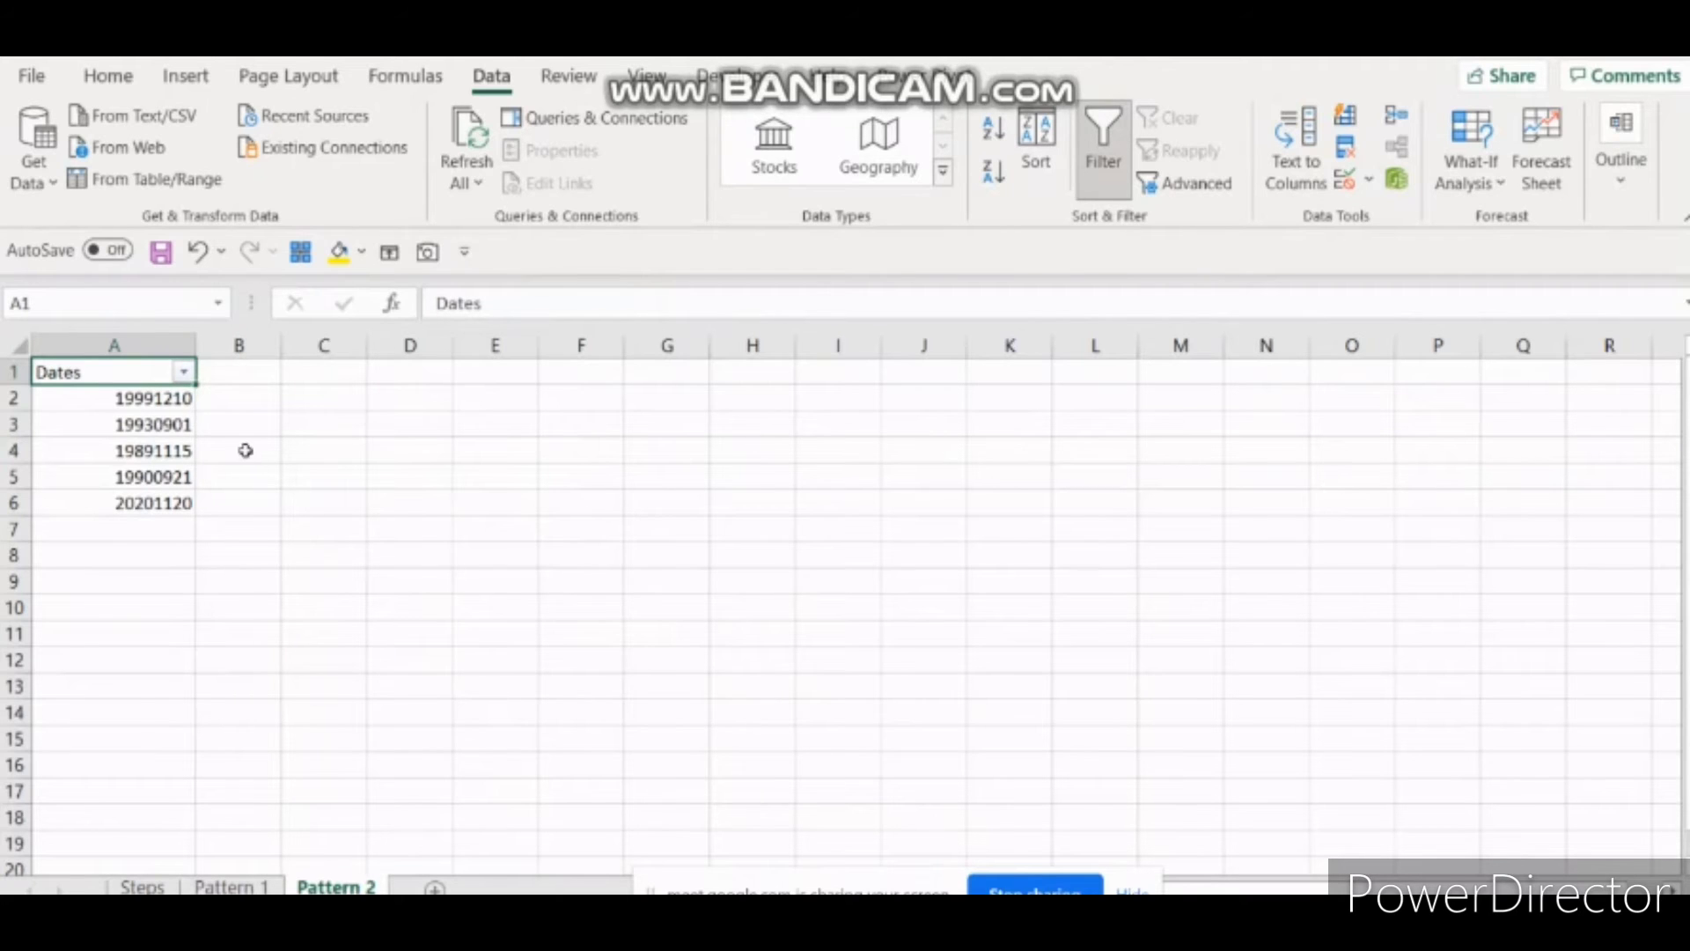
pyautogui.click(171, 405)
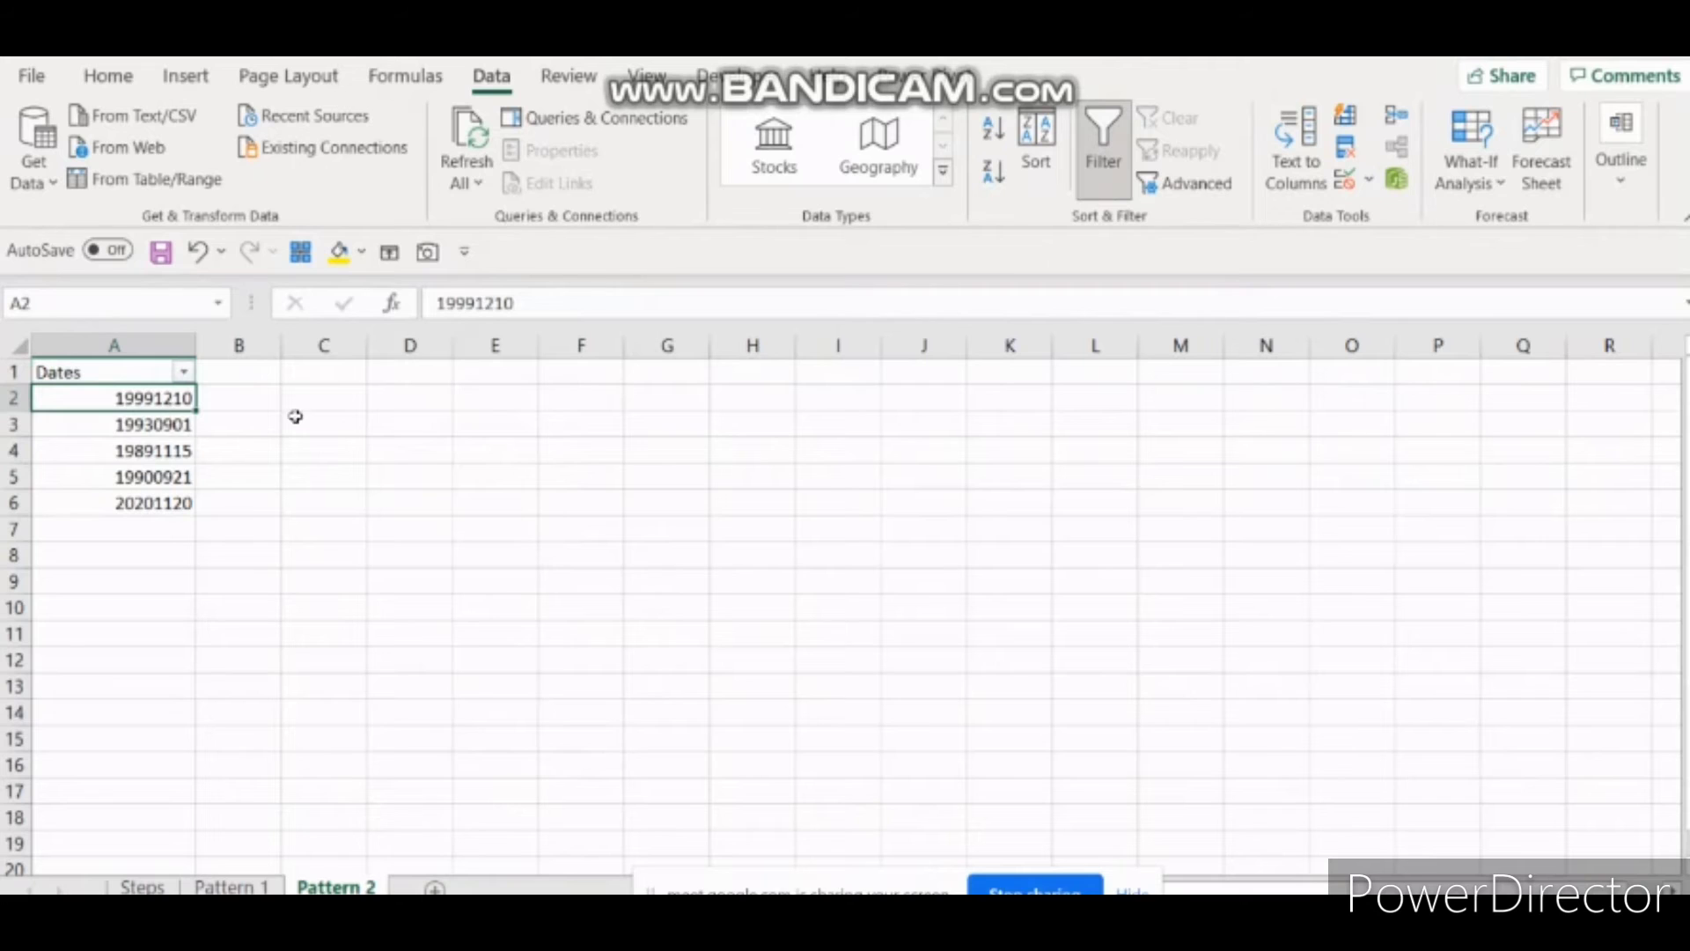
# Enter the note YDM in cell C2 and select the Dates column.
pyautogui.click(335, 396)
pyautogui.write('=')
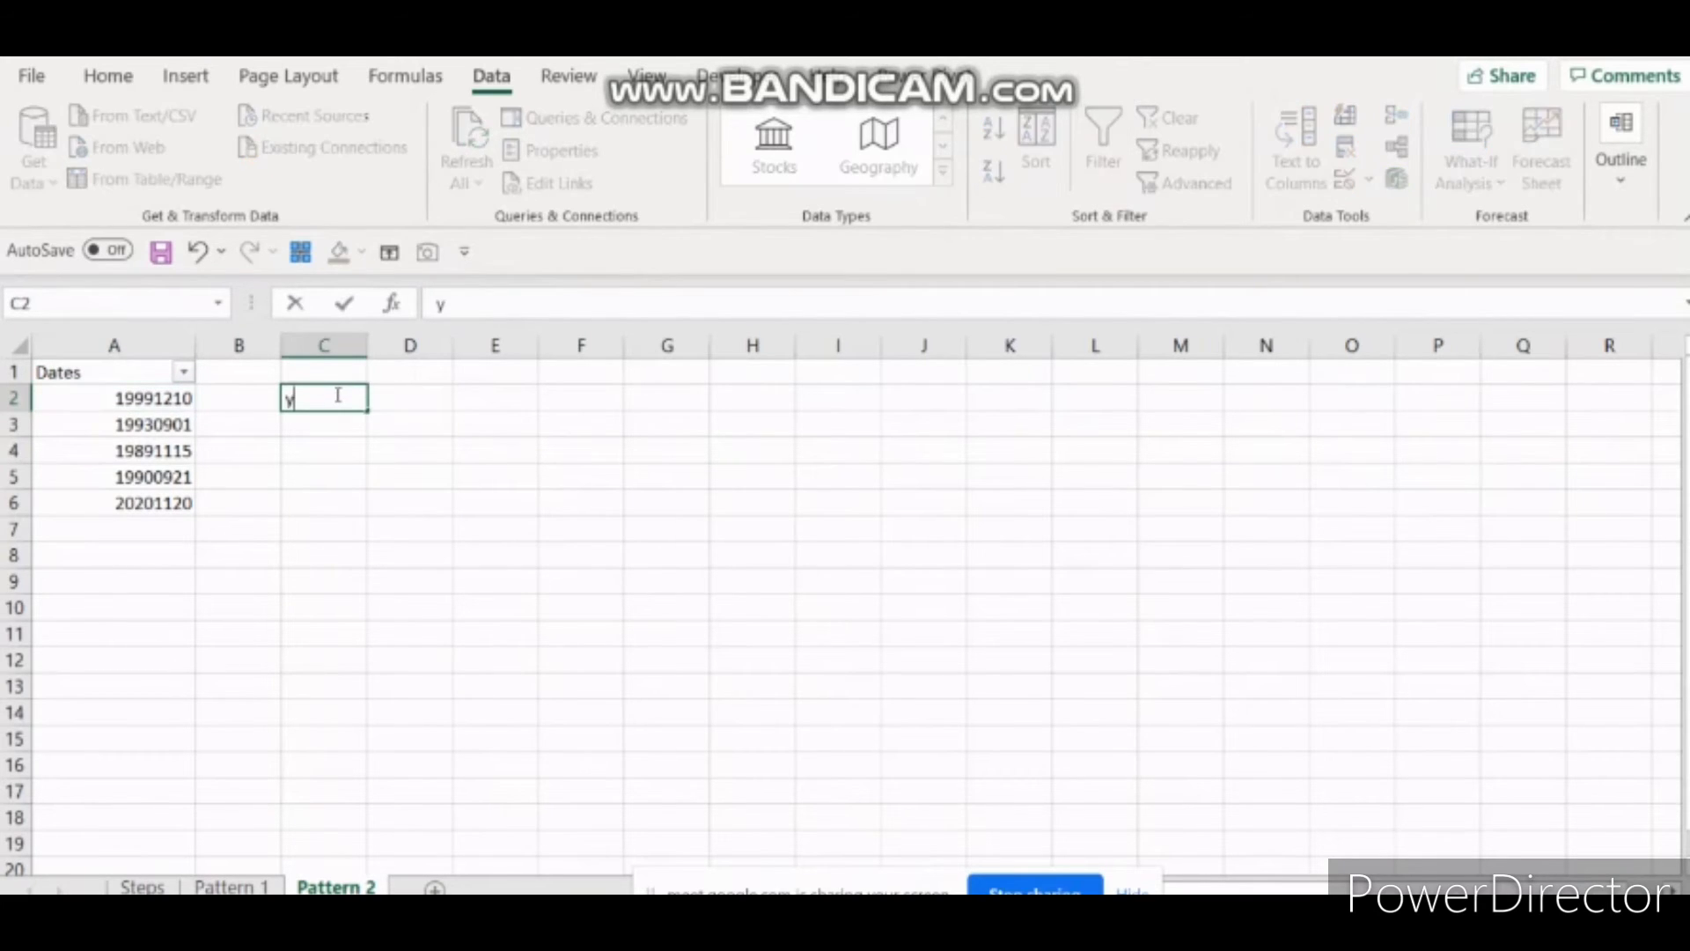
pyautogui.press('BackSpace')
pyautogui.write('Y')
pyautogui.write('D')
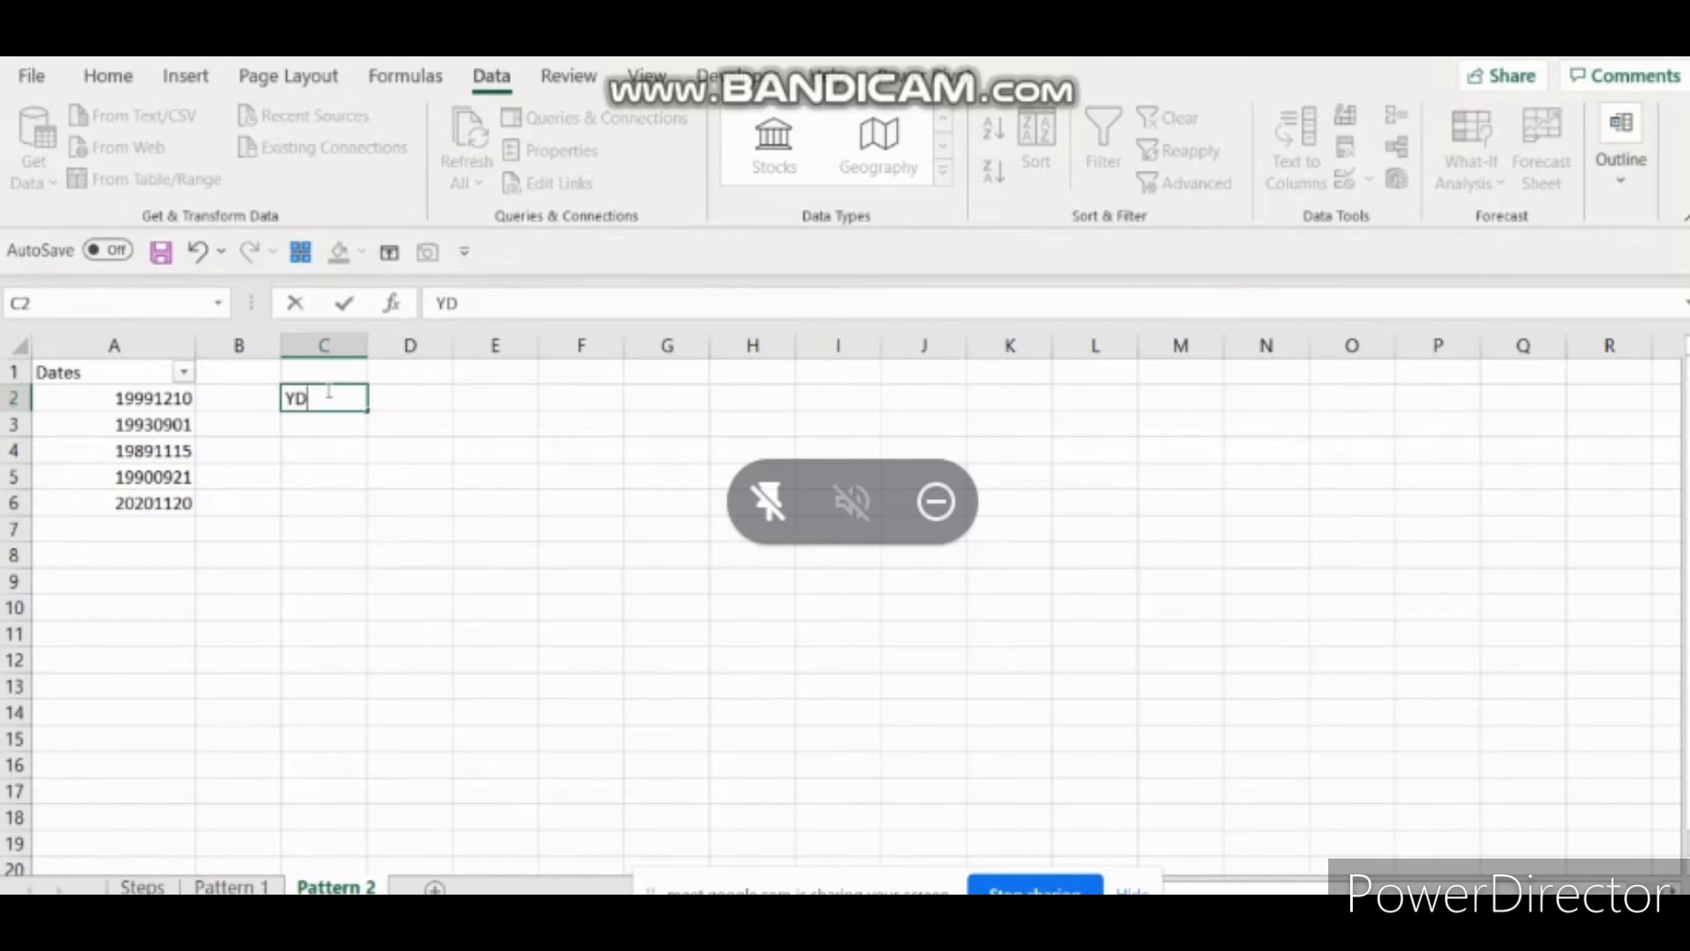
pyautogui.write('M')
pyautogui.click(335, 449)
pyautogui.click(146, 343)
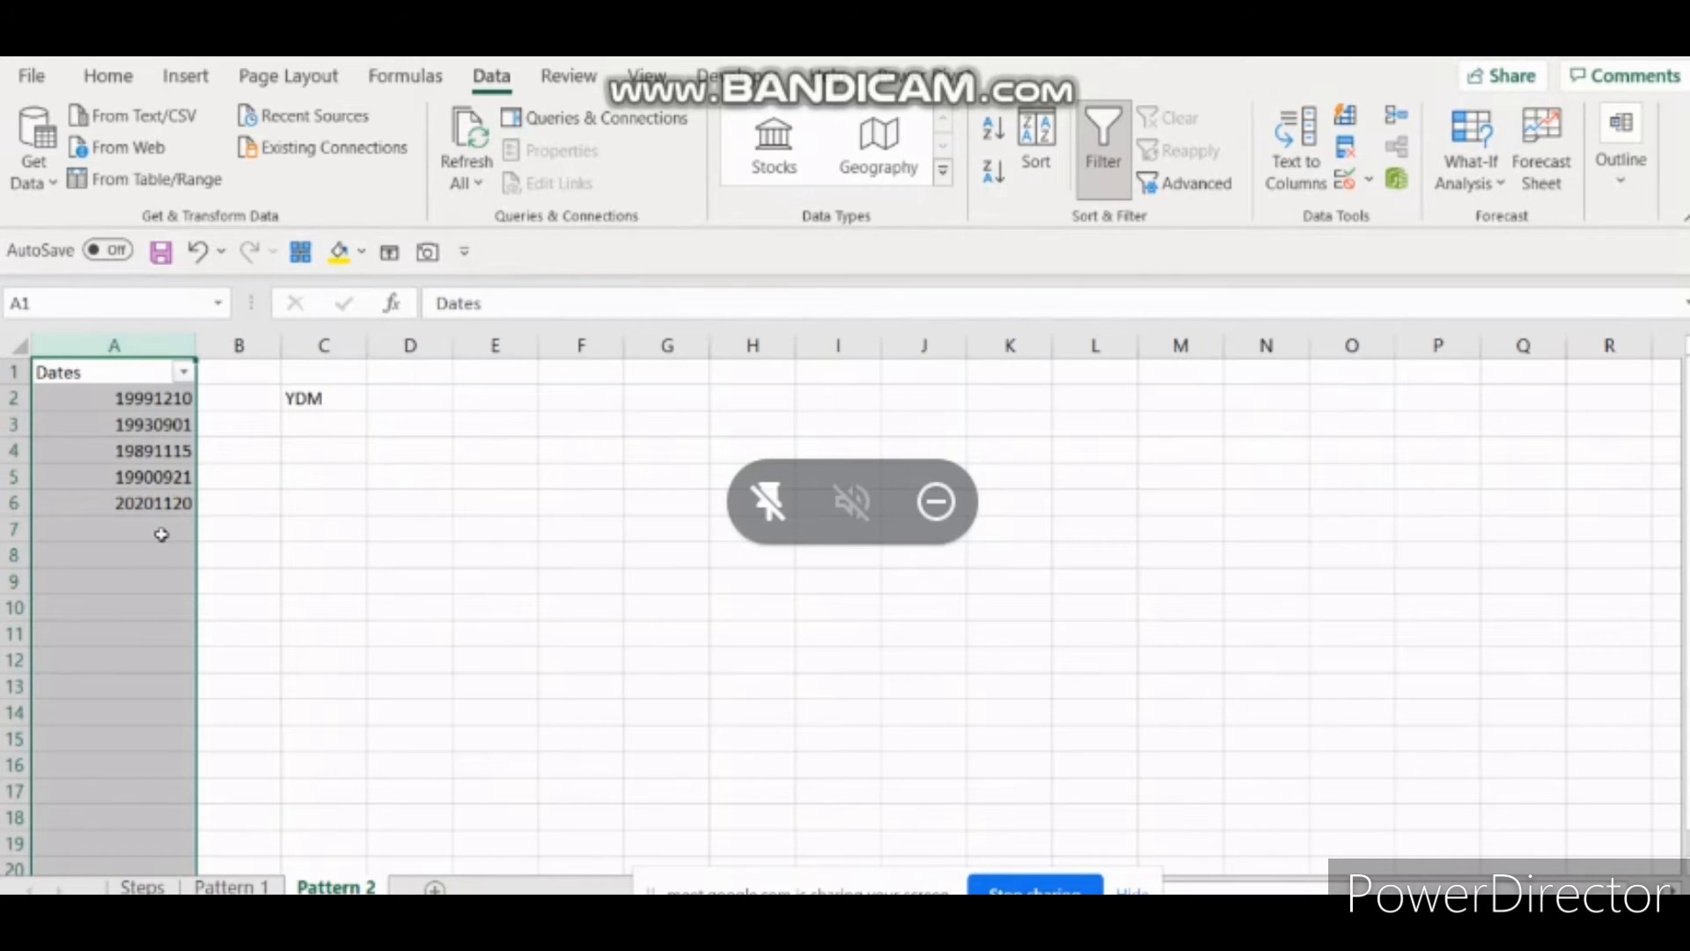
# Correct the C2 note from YDM to YMD and reselect column A.
pyautogui.click(352, 392)
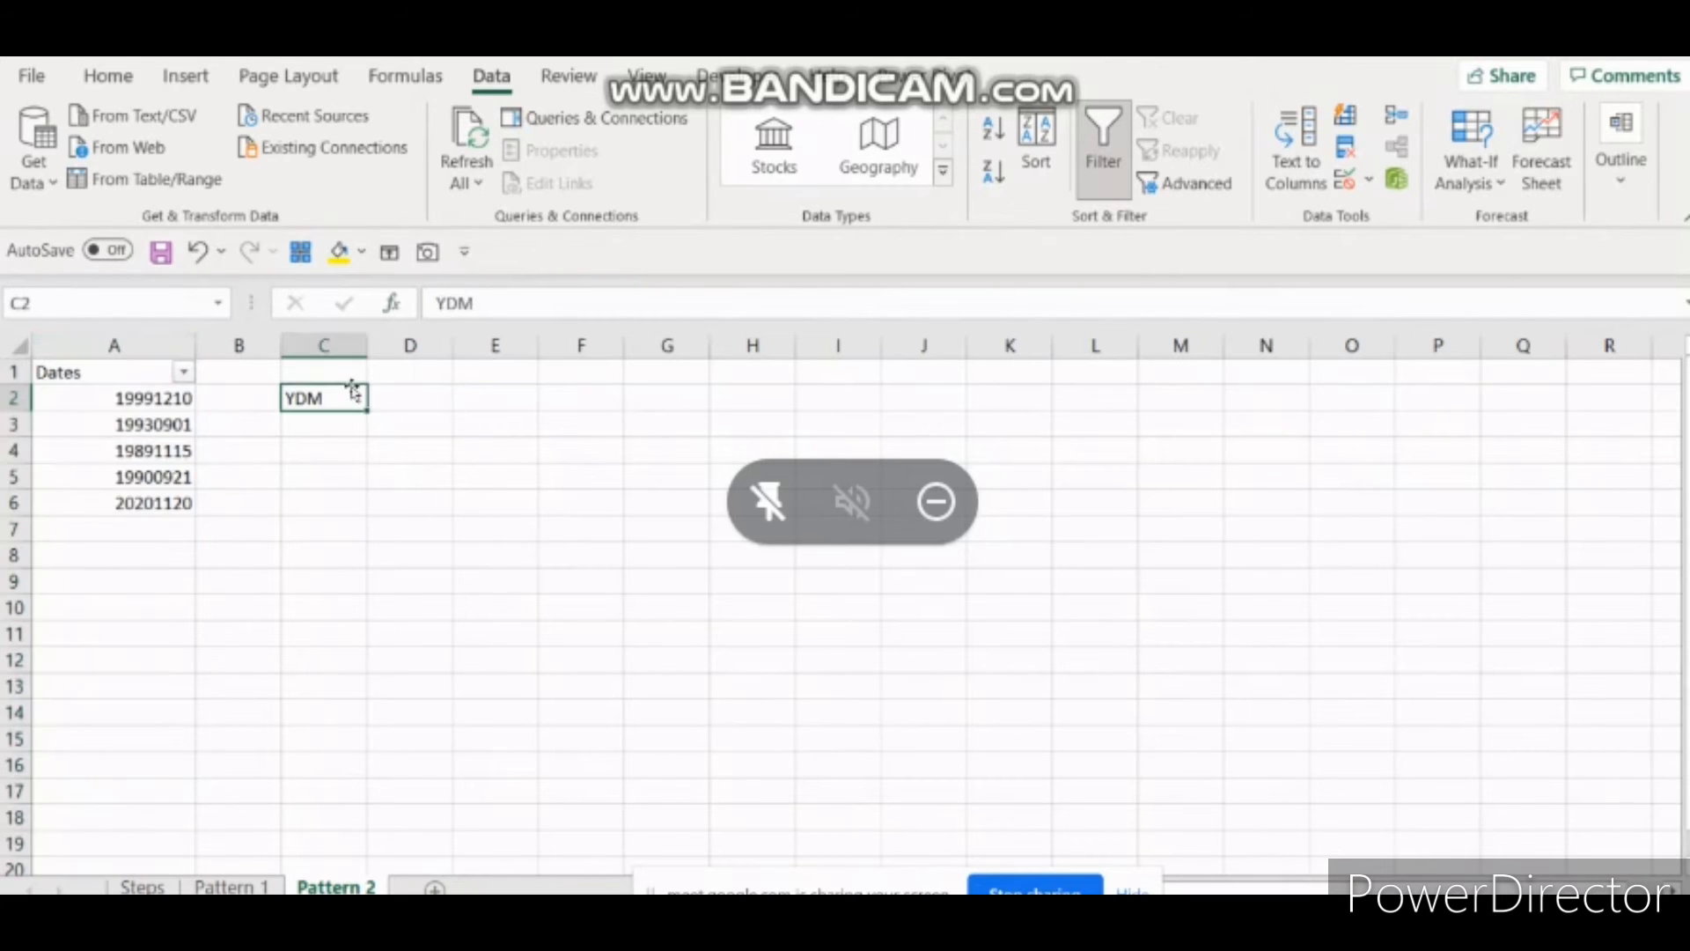
pyautogui.moveTo(480, 303); pyautogui.dragTo(423, 303)
pyautogui.write('Y')
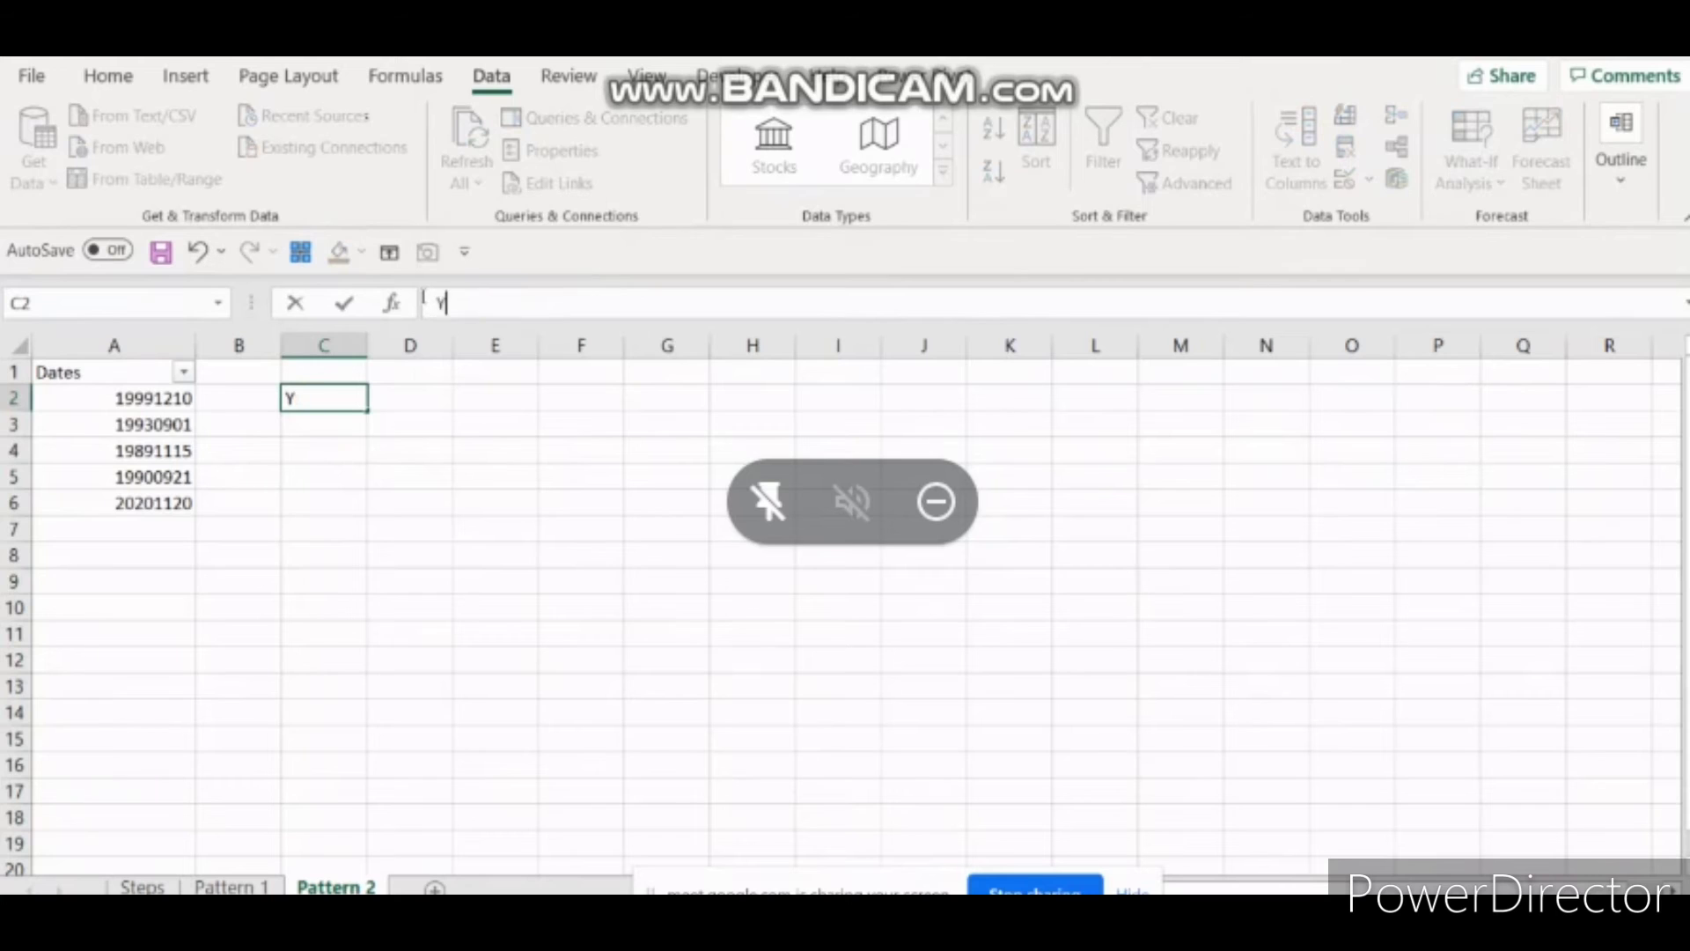
pyautogui.write('MD')
pyautogui.press('BackSpace')
pyautogui.press('BackSpace')
pyautogui.write('MD')
pyautogui.click(411, 426)
pyautogui.click(348, 405)
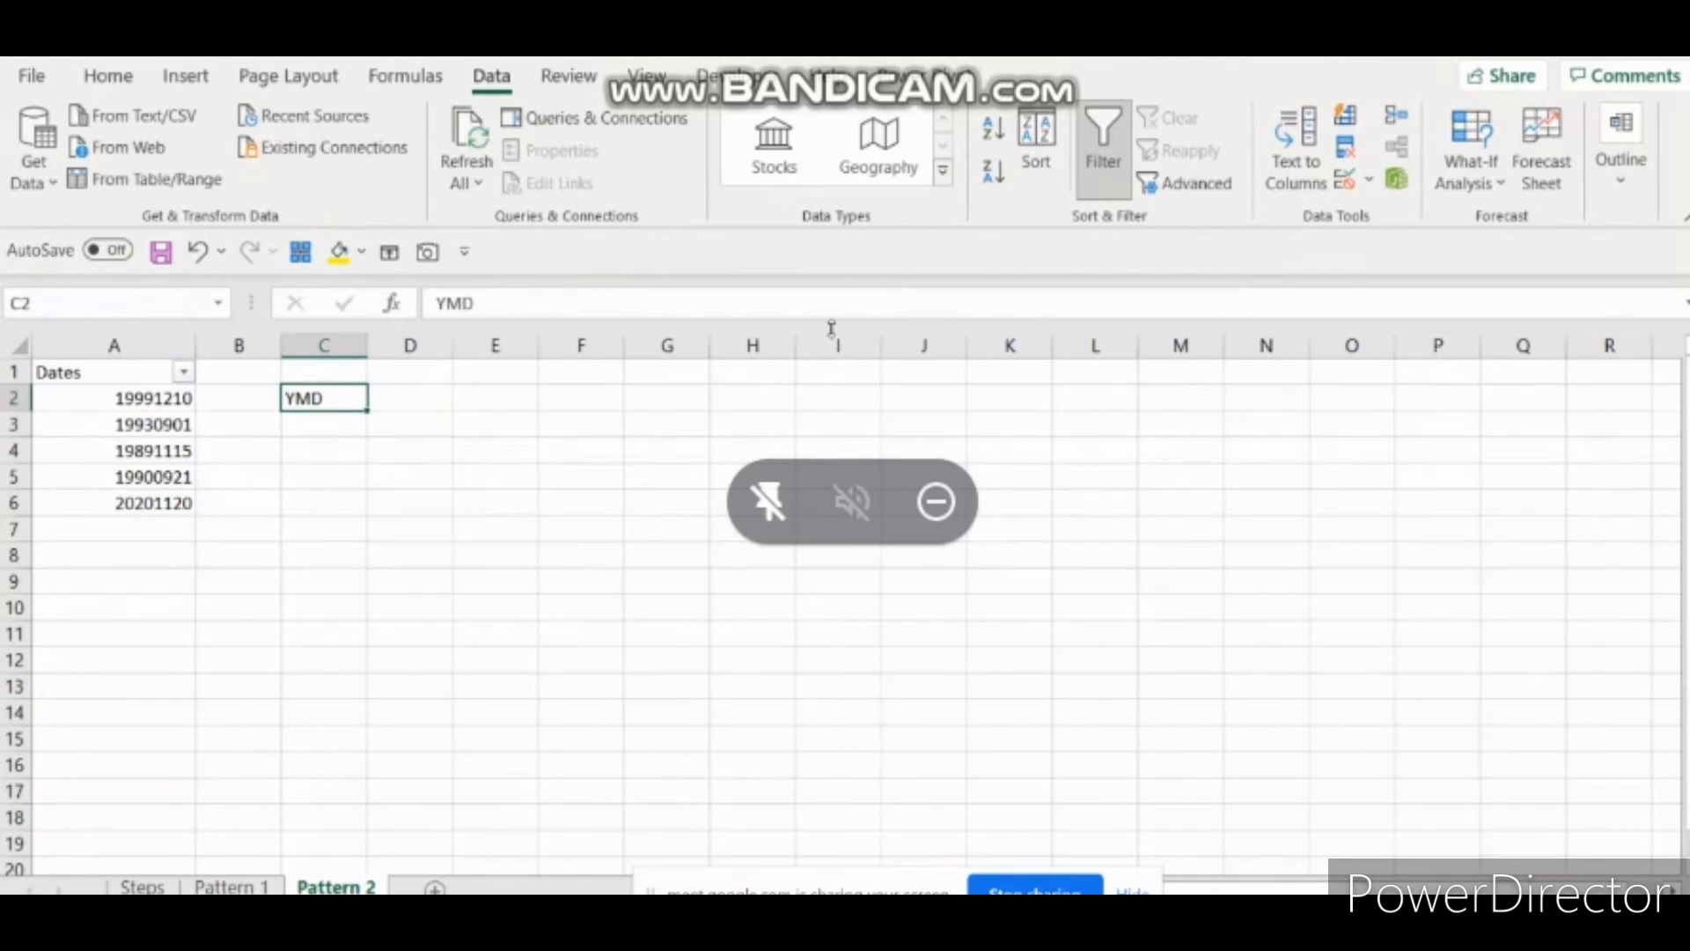
pyautogui.click(143, 346)
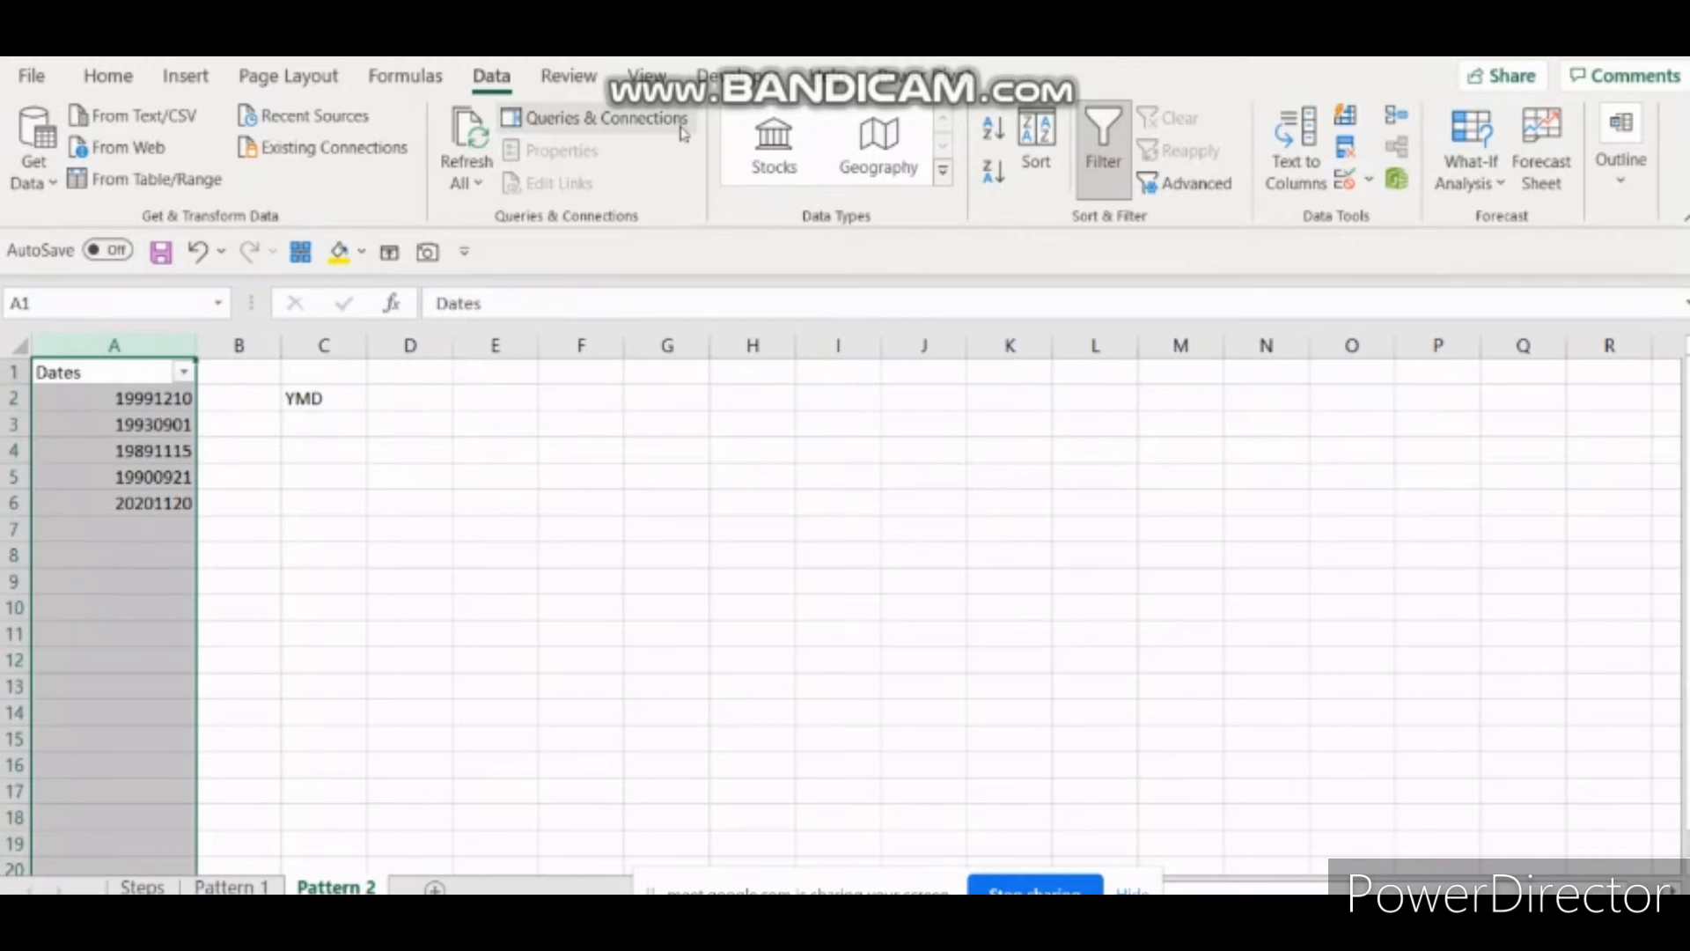
# Run Text to Columns on column A, converting it as Date with YMD order.
pyautogui.click(1286, 172)
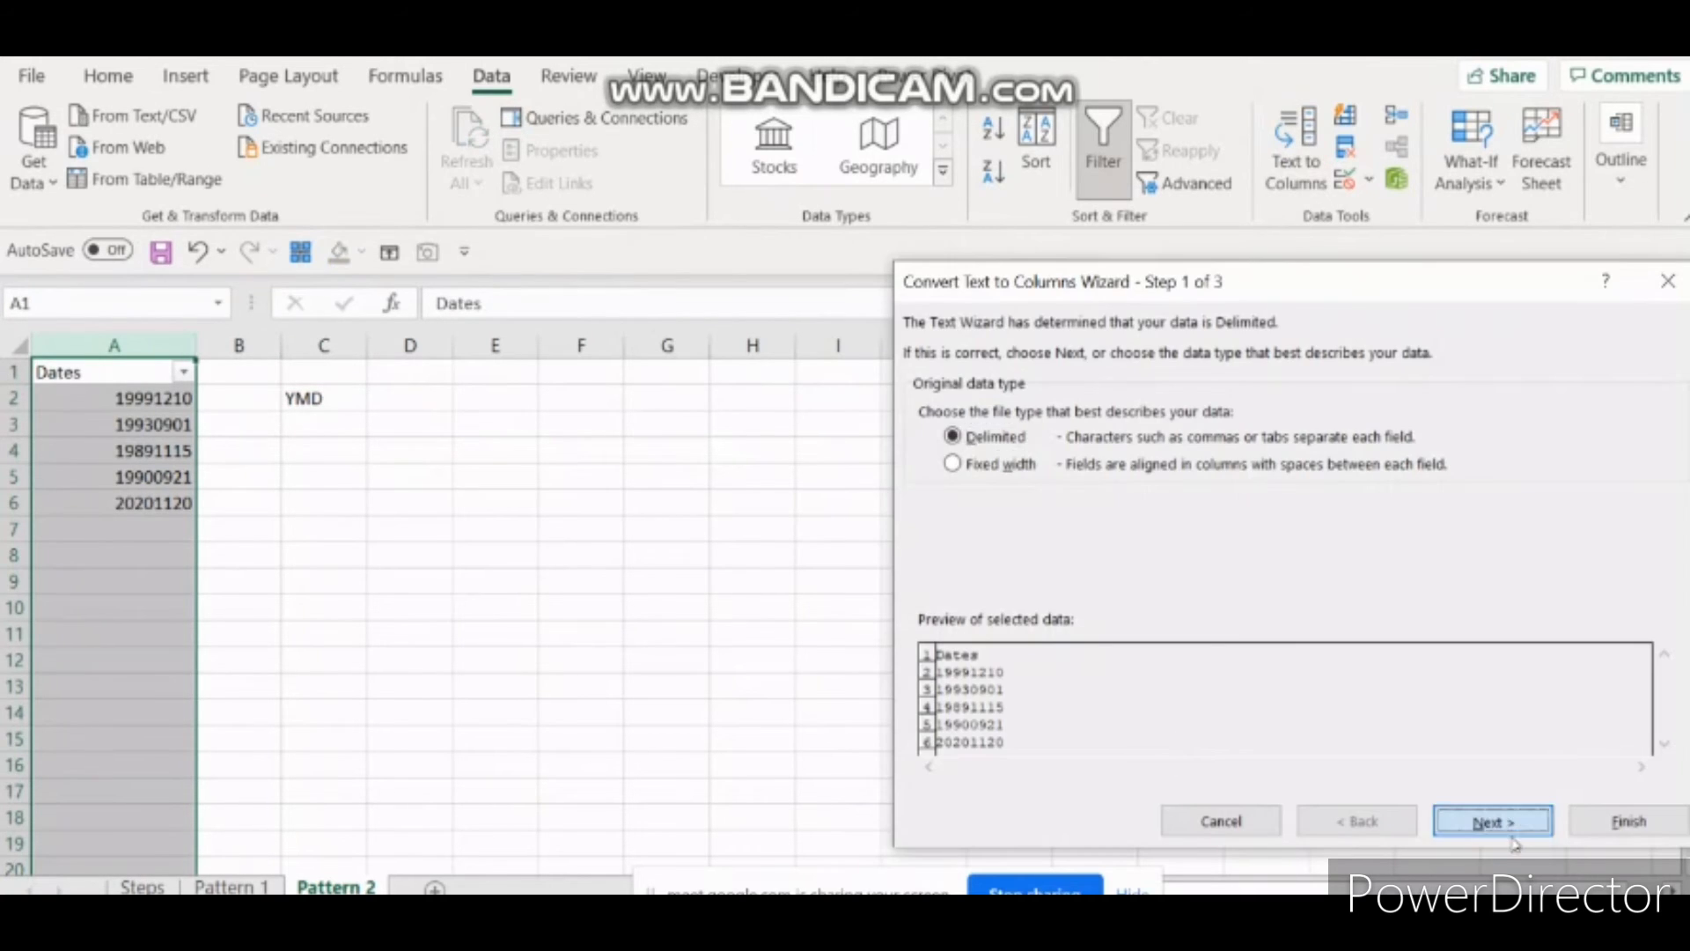
pyautogui.click(1512, 836)
pyautogui.click(1494, 820)
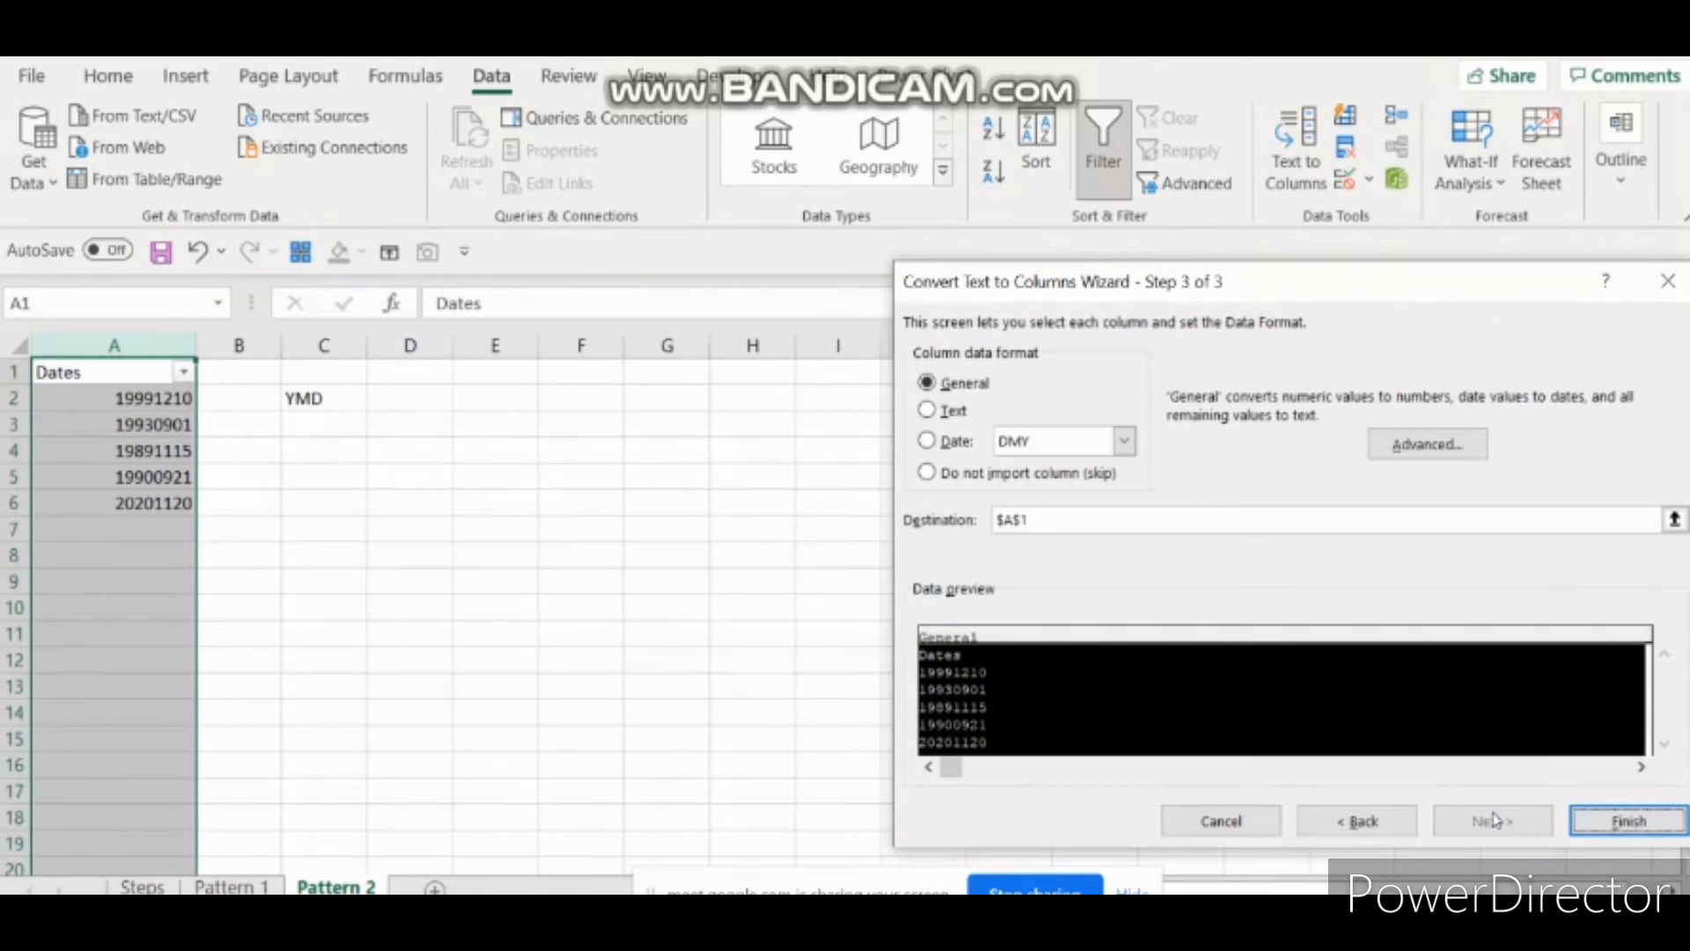
pyautogui.click(926, 440)
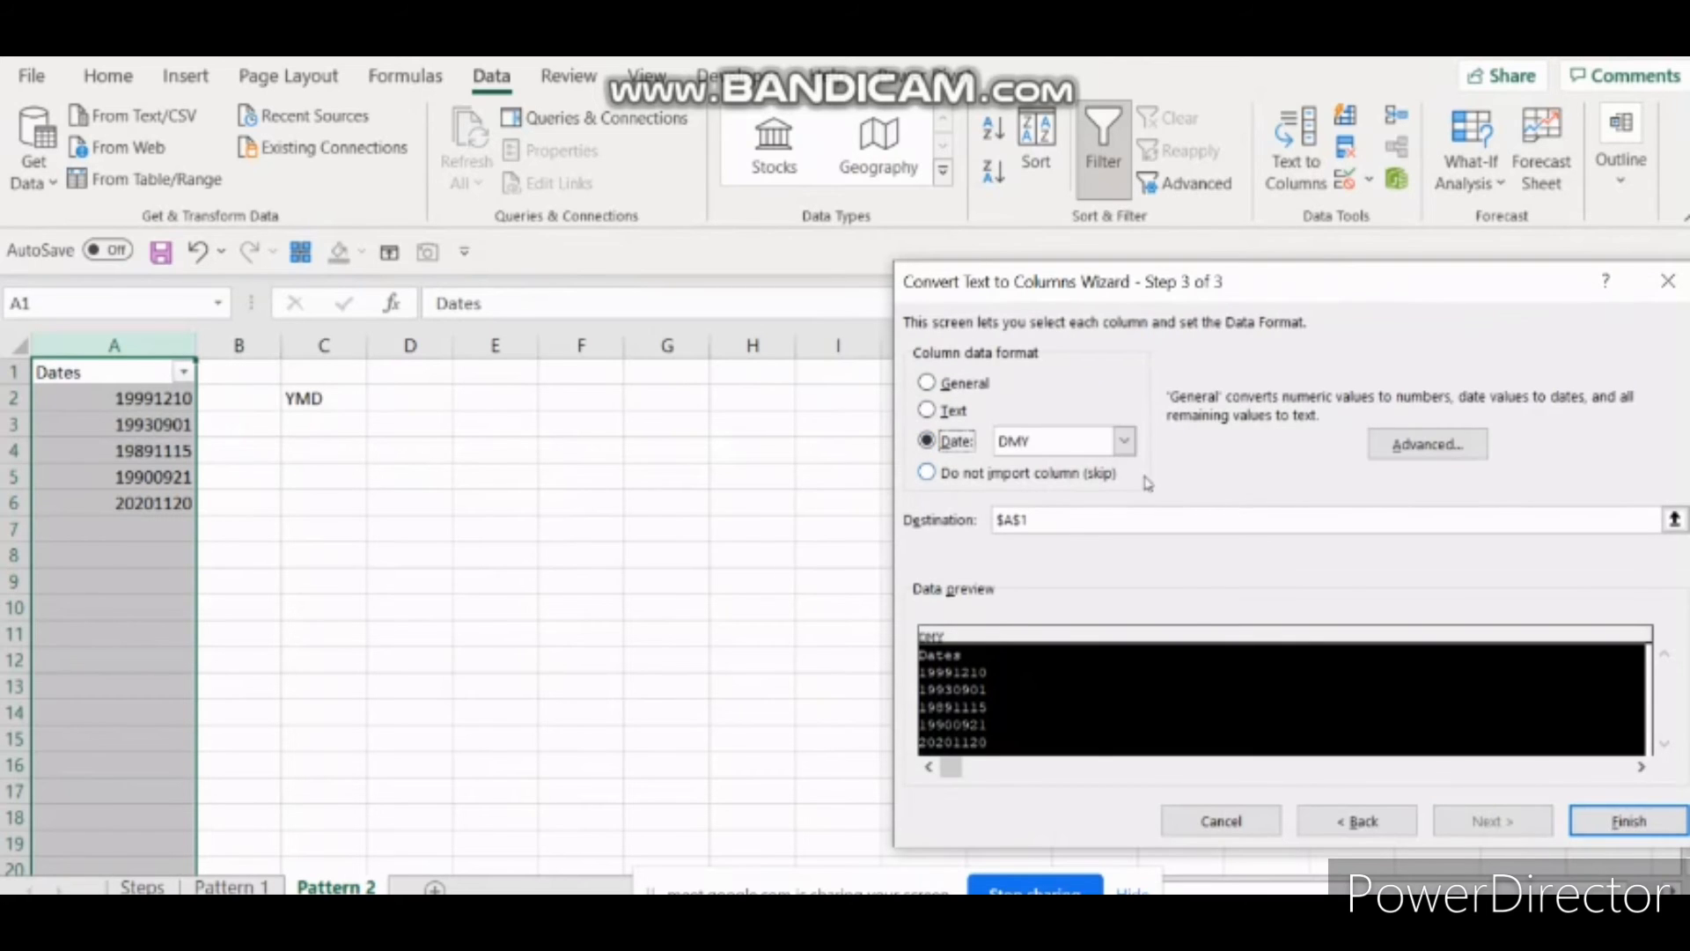
pyautogui.click(1124, 441)
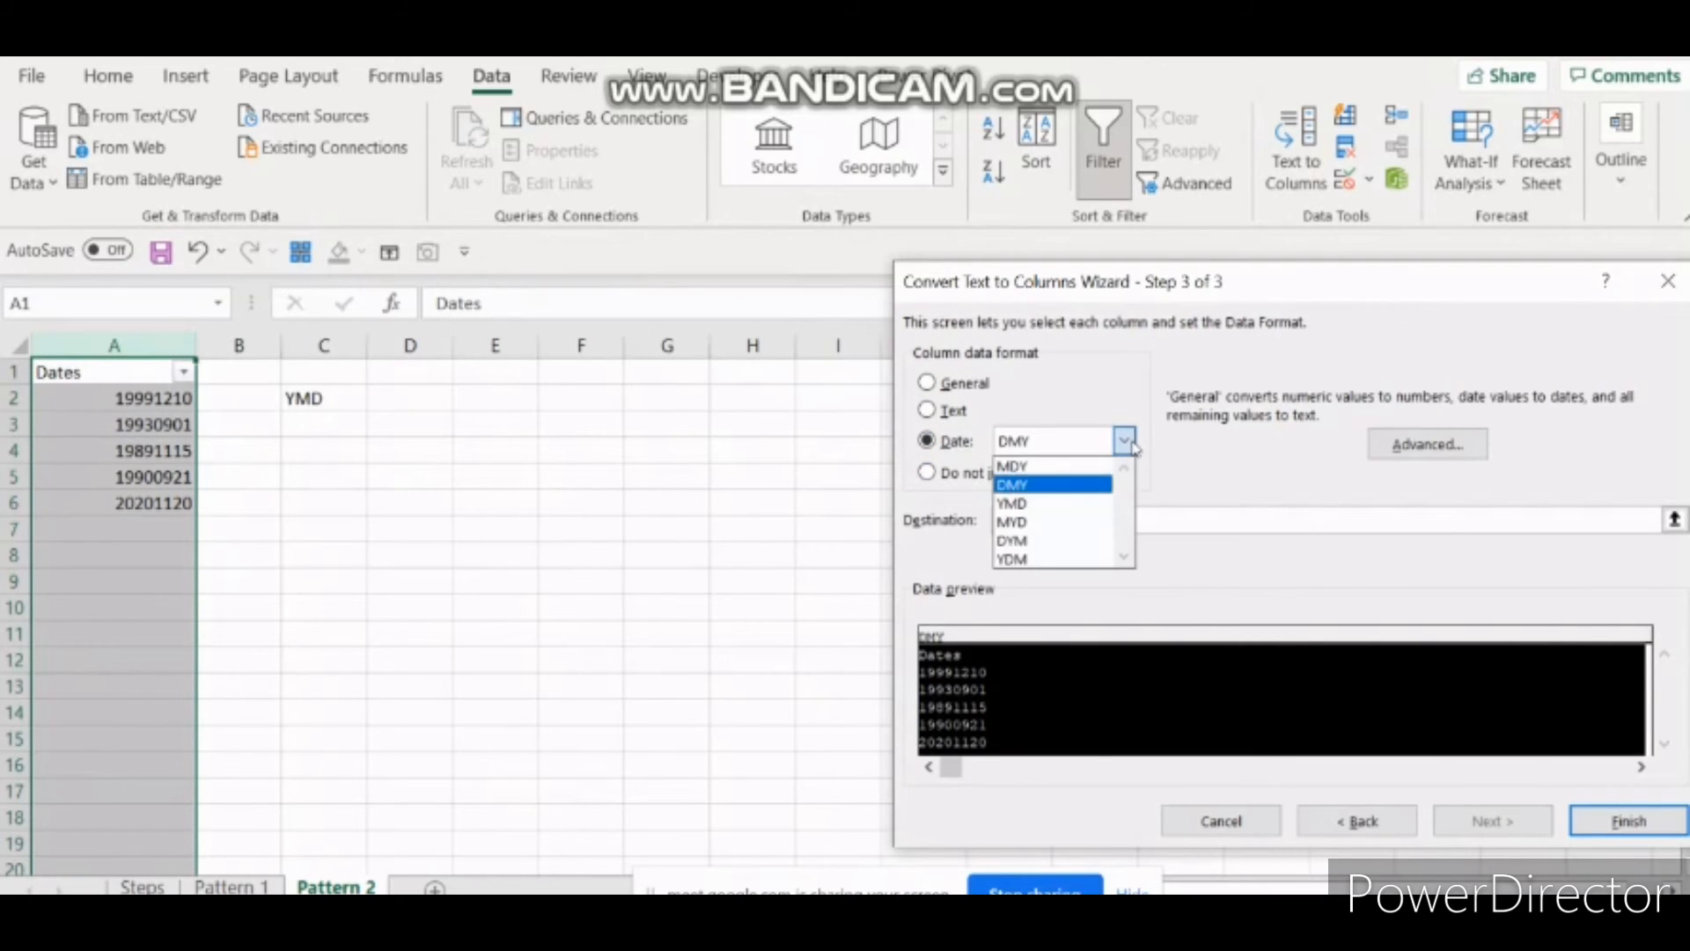
pyautogui.click(1065, 503)
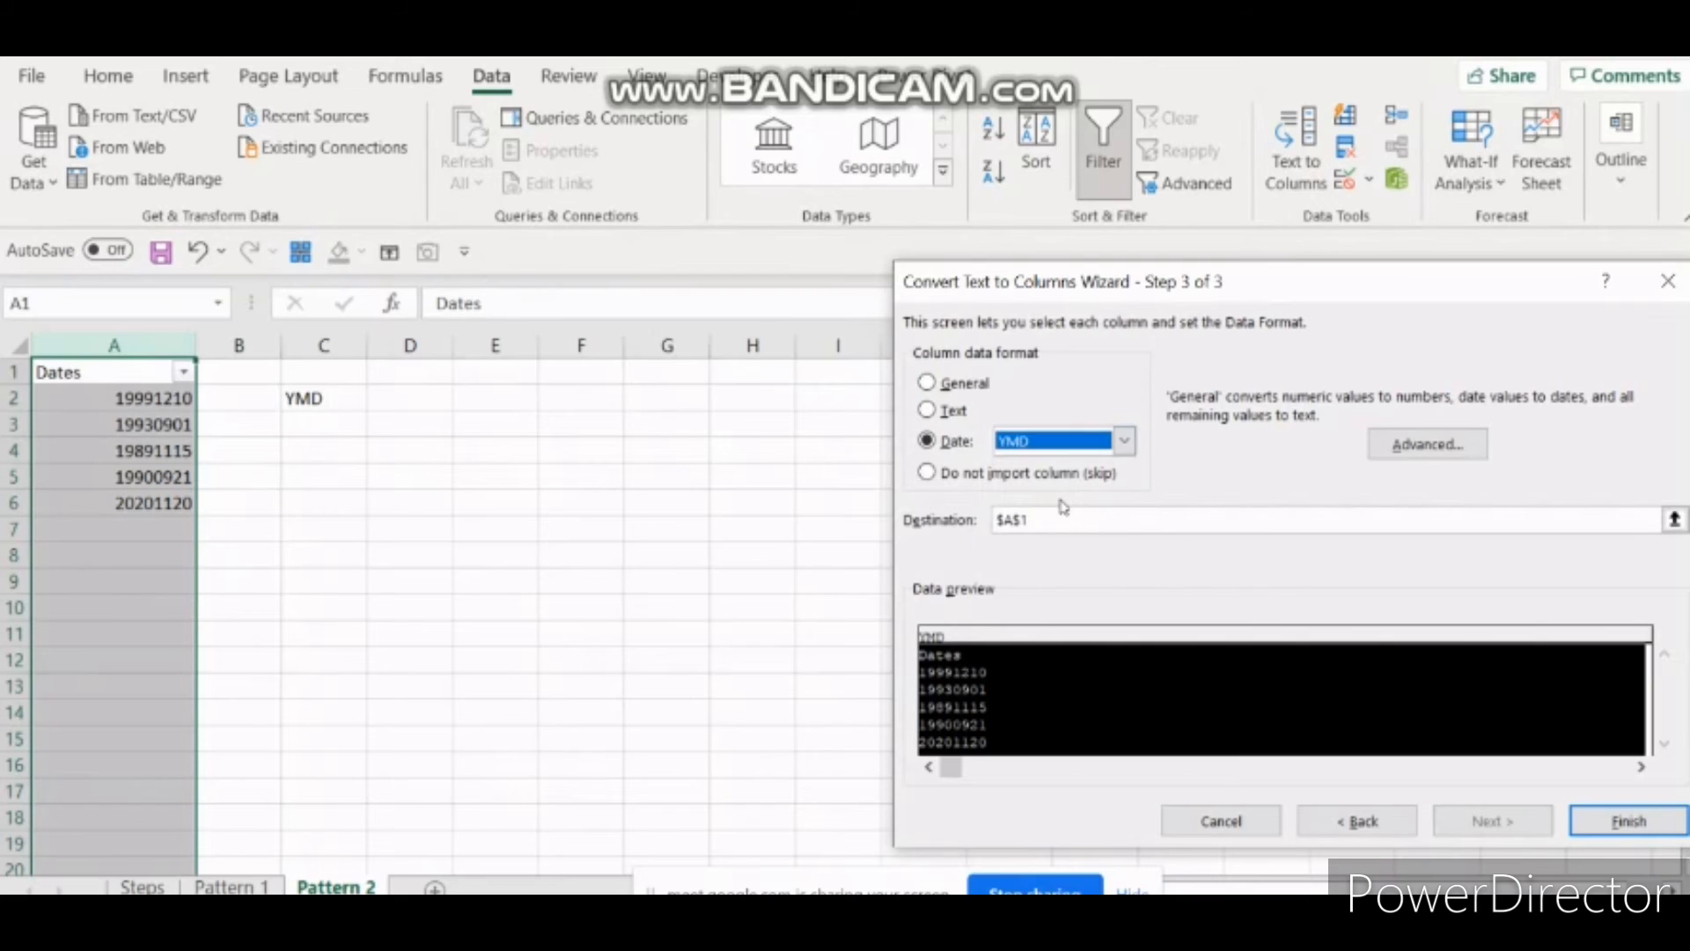
pyautogui.click(1629, 820)
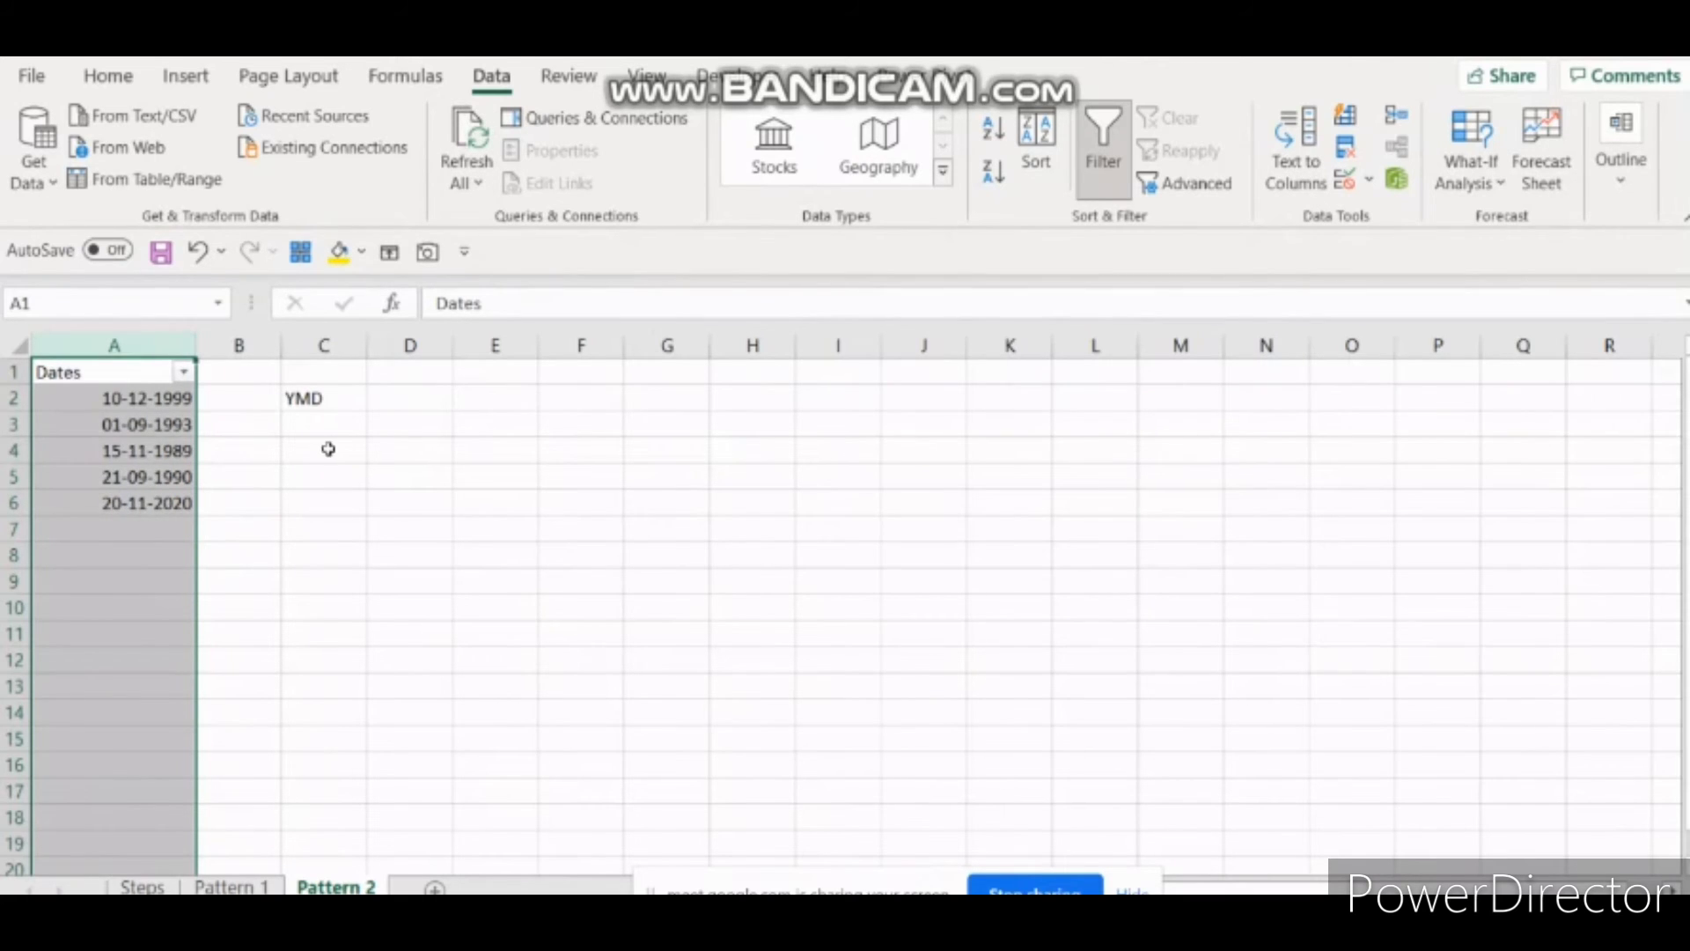
# Filter the Dates column to November 2020, leaving only 20-11-2020.
pyautogui.click(184, 374)
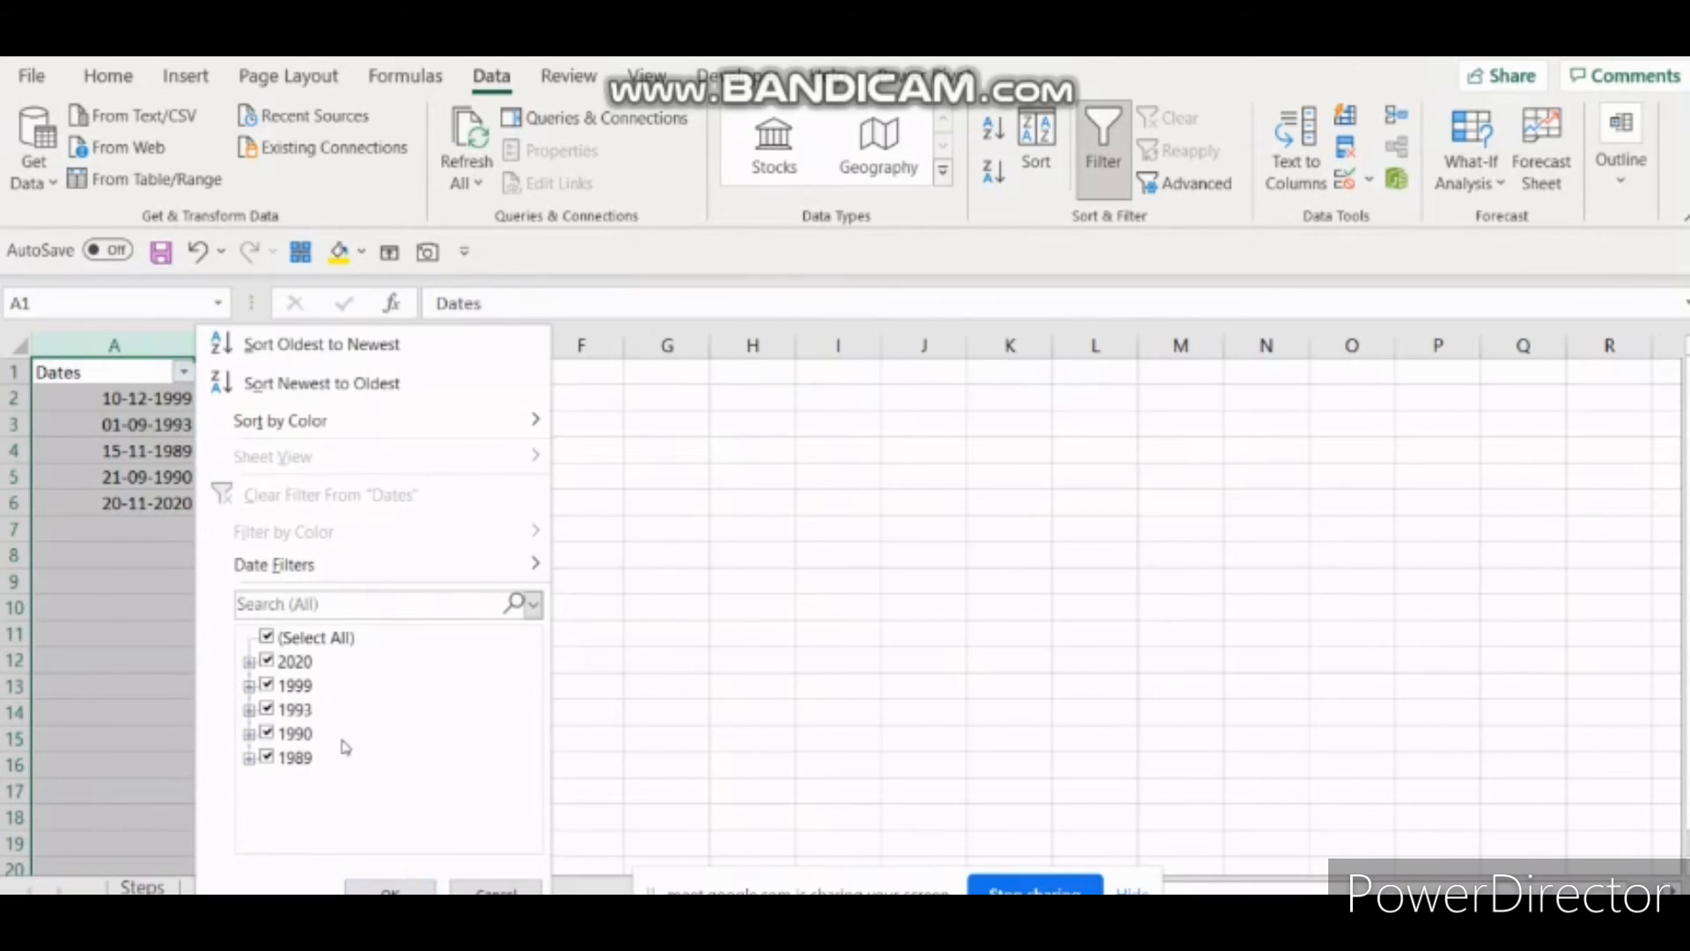
pyautogui.click(266, 637)
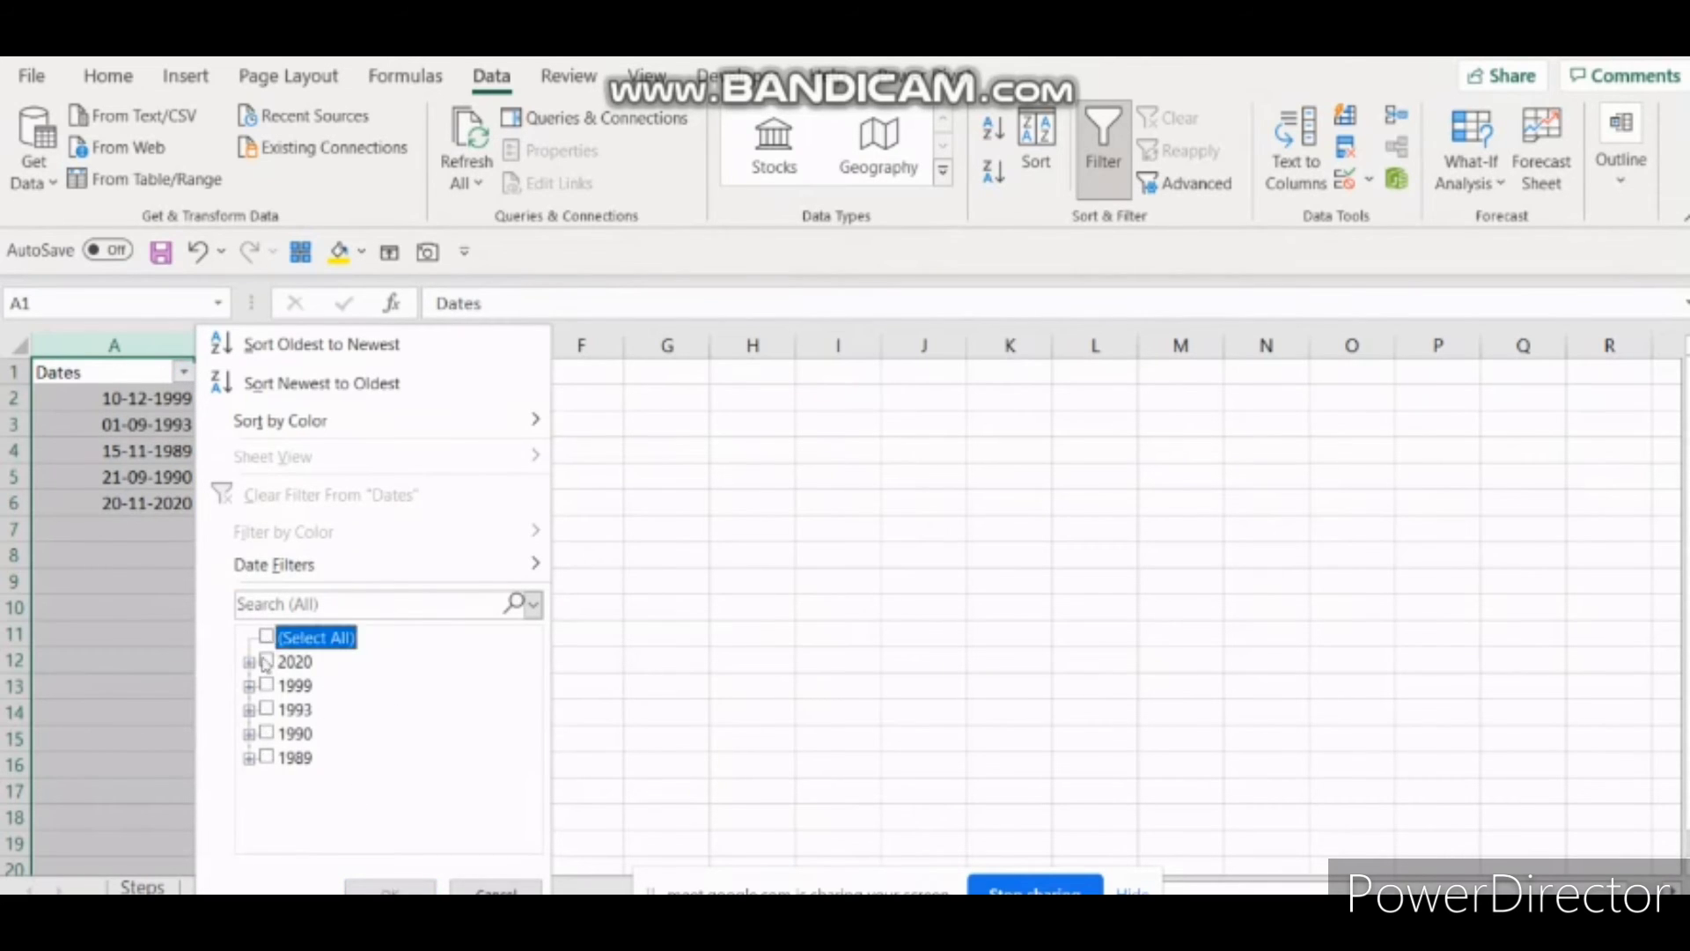
pyautogui.click(250, 662)
pyautogui.click(287, 685)
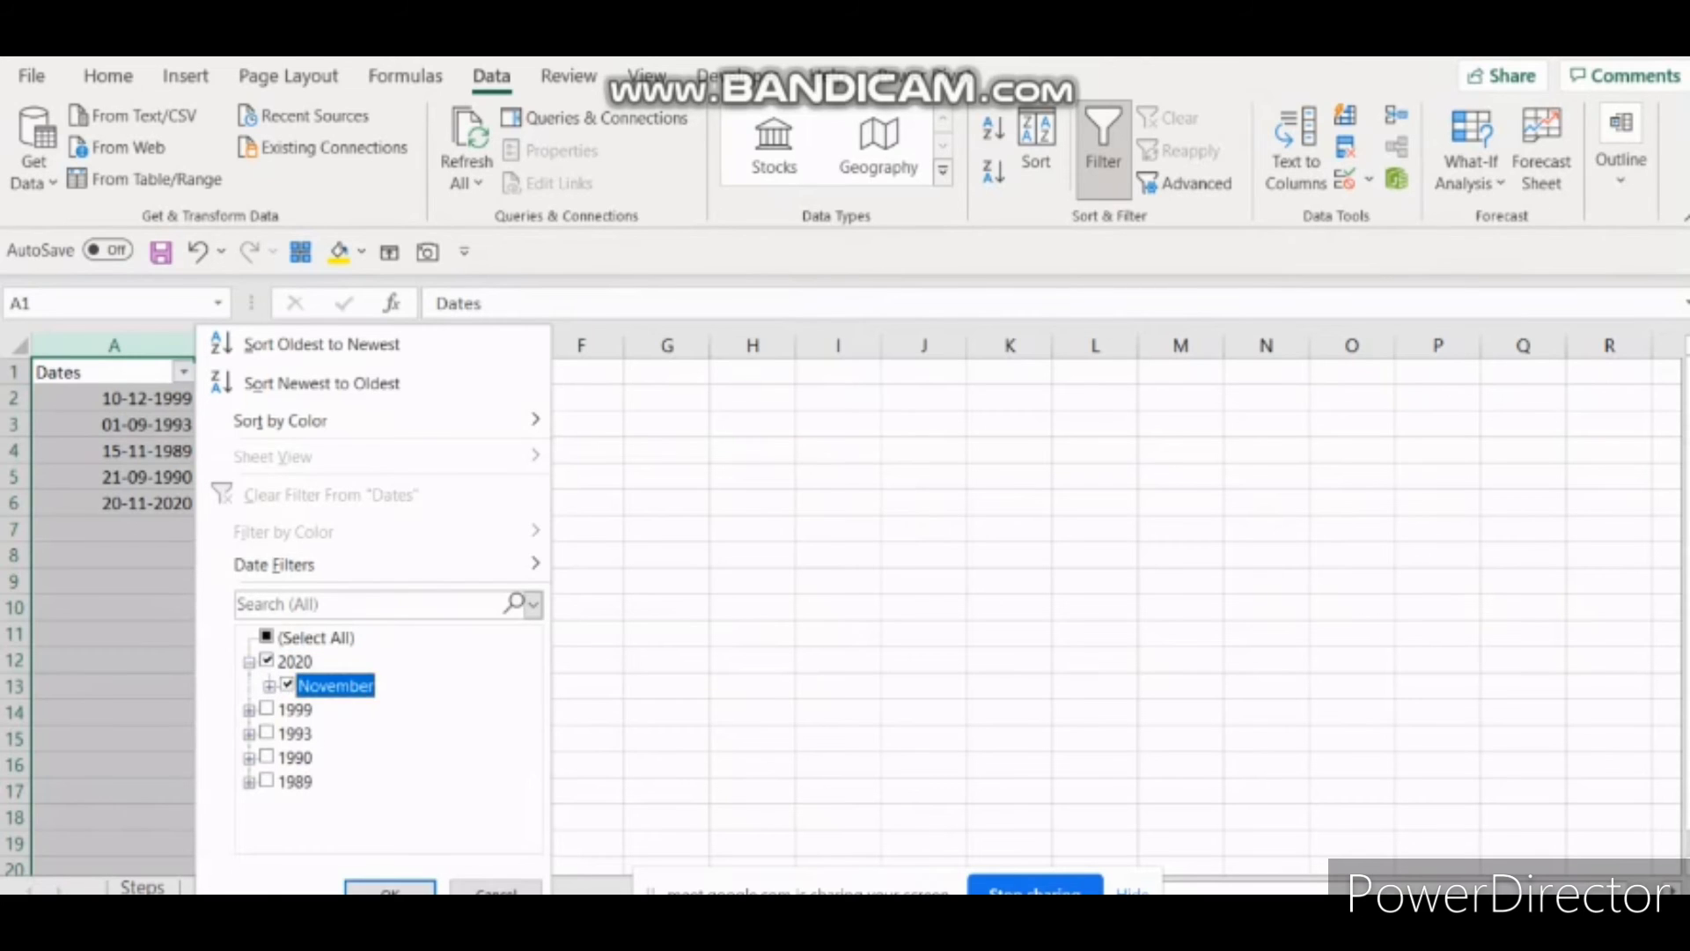
pyautogui.click(390, 887)
pyautogui.click(125, 432)
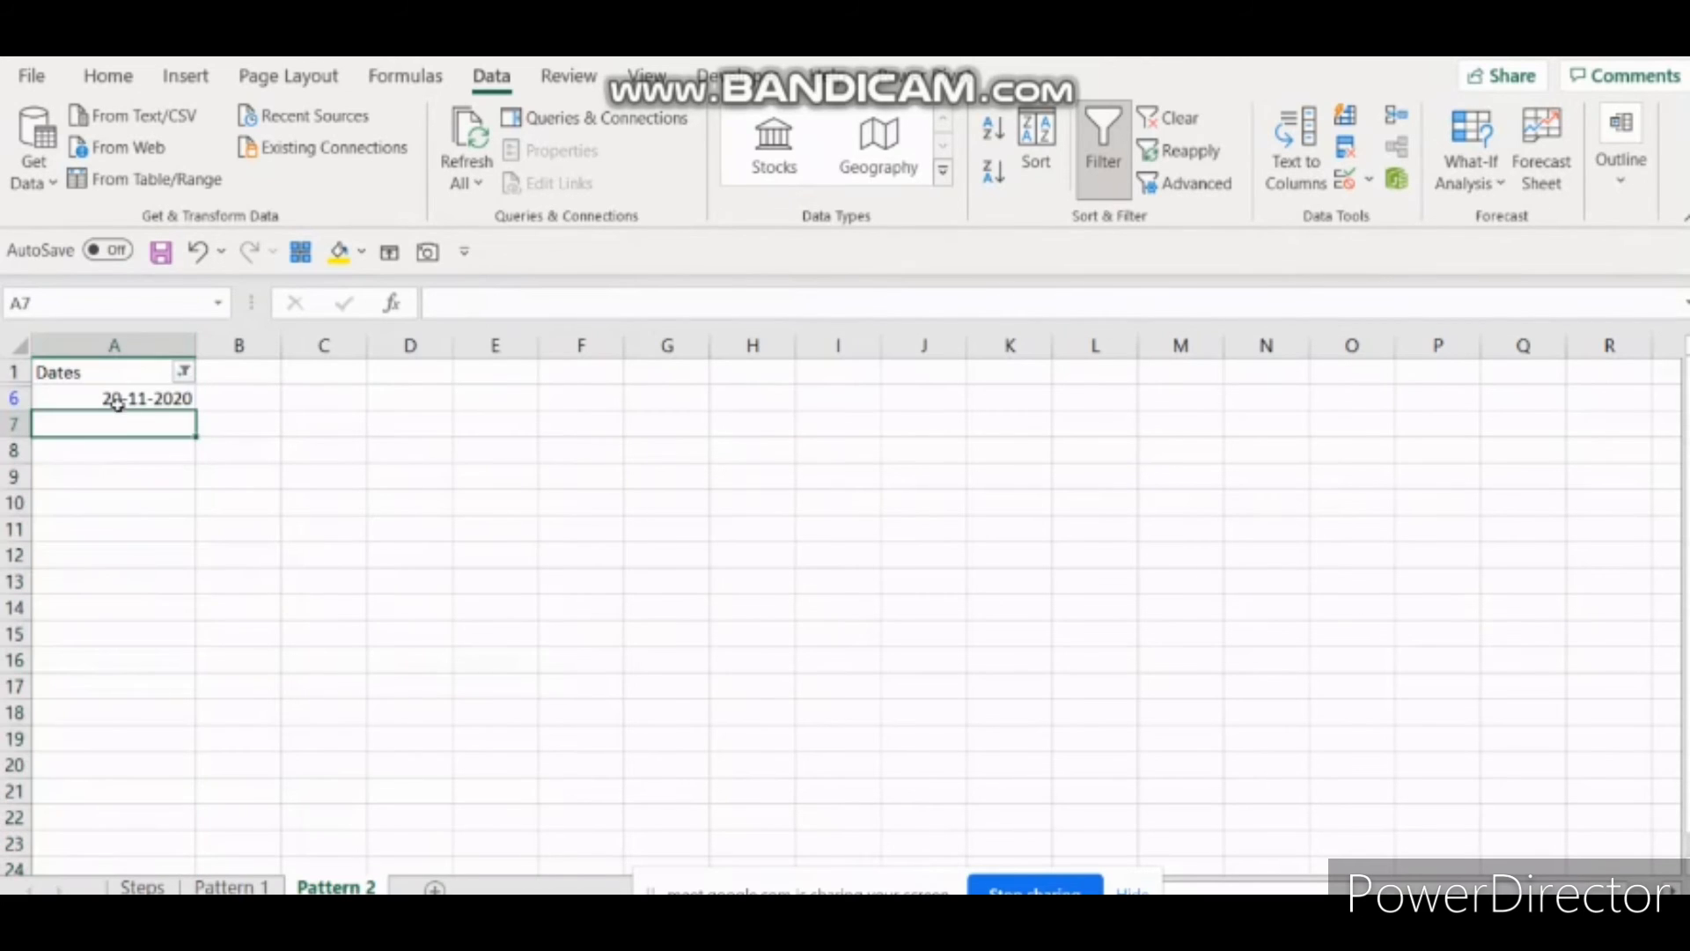
pyautogui.click(117, 402)
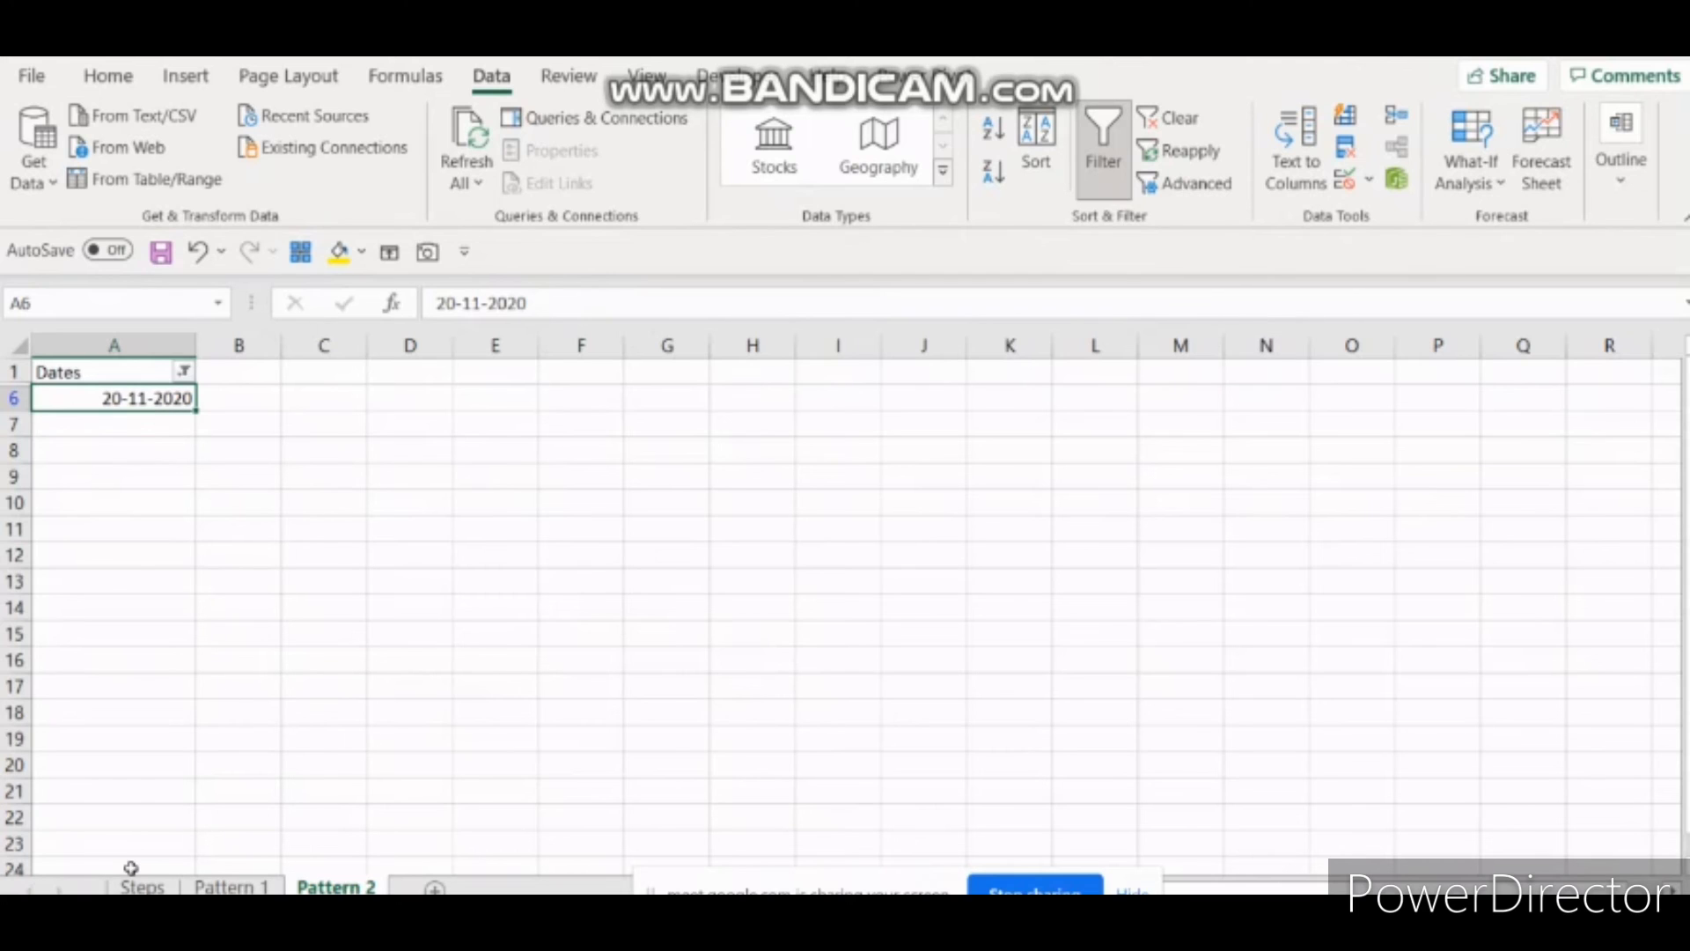
# Switch the Dates filter to 1993 only, showing 01-09-1993.
pyautogui.click(184, 370)
pyautogui.click(249, 662)
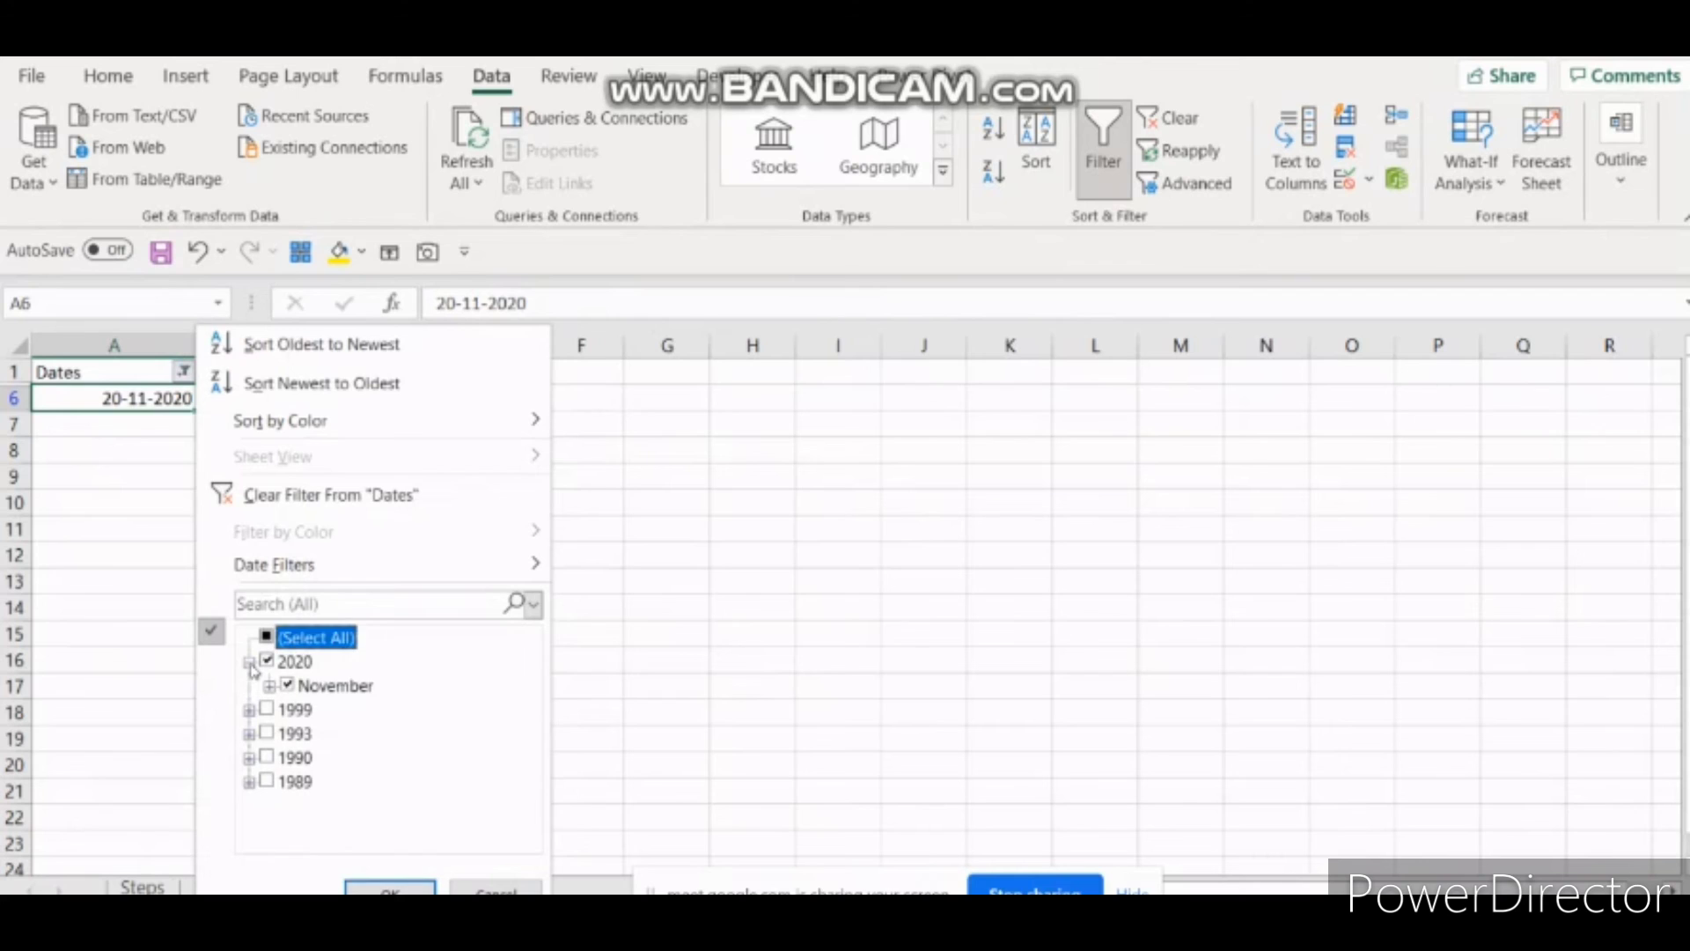
pyautogui.click(266, 661)
pyautogui.click(268, 733)
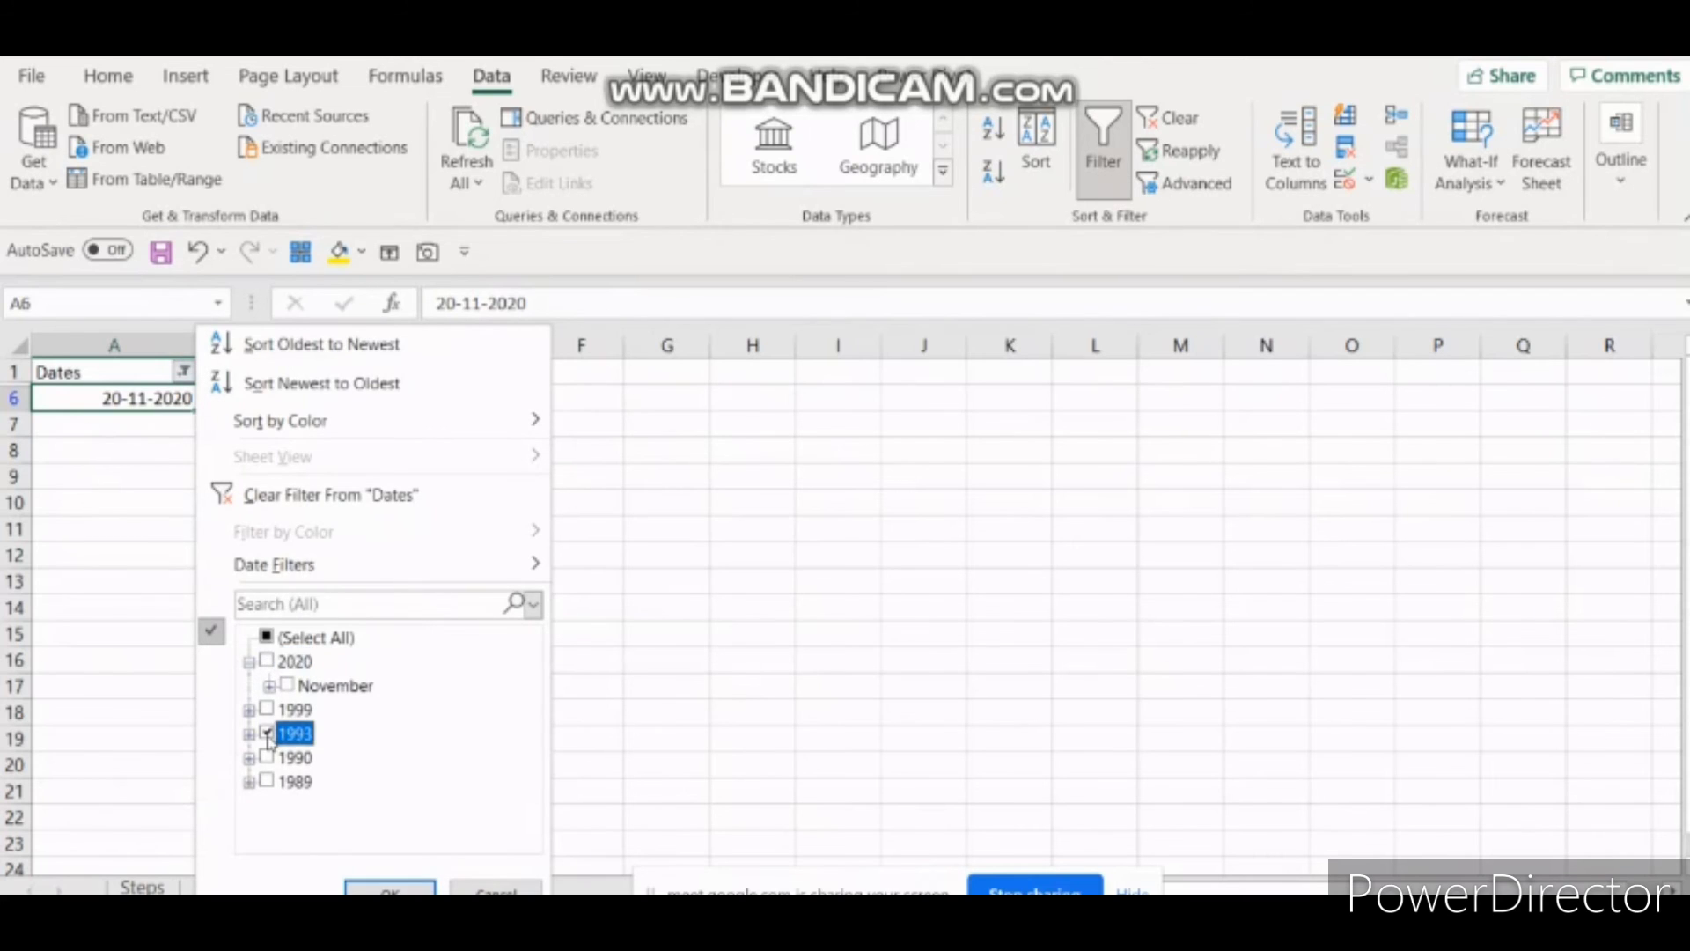
pyautogui.click(249, 734)
pyautogui.click(390, 889)
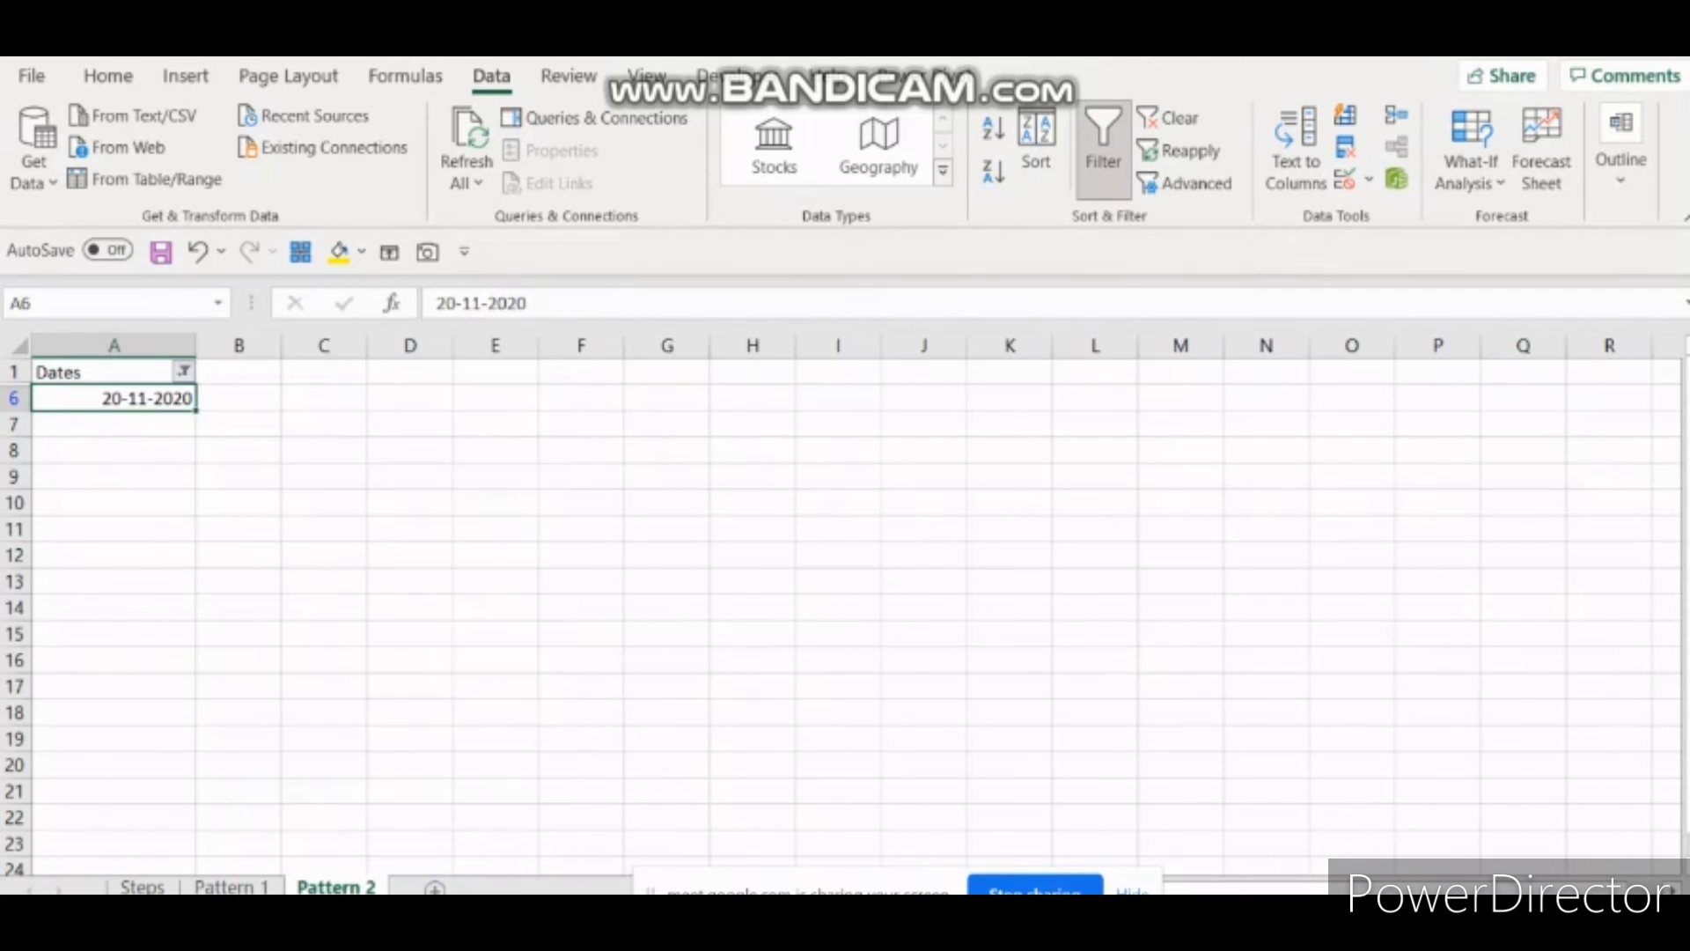
pyautogui.click(217, 496)
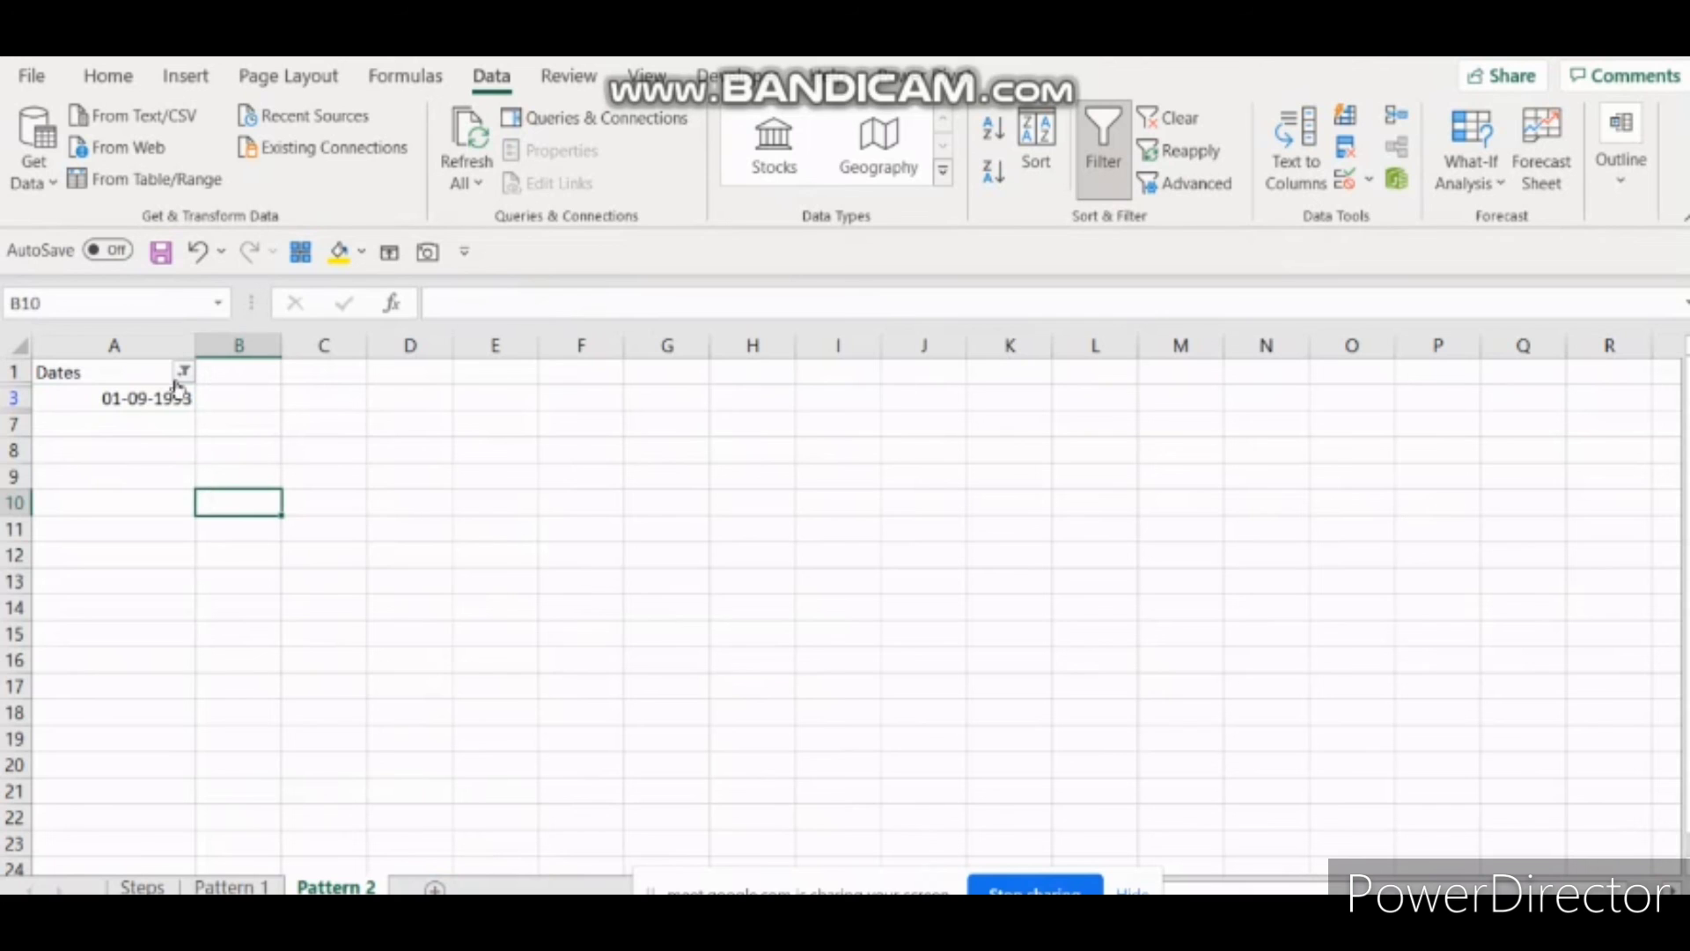
pyautogui.moveTo(183, 372)
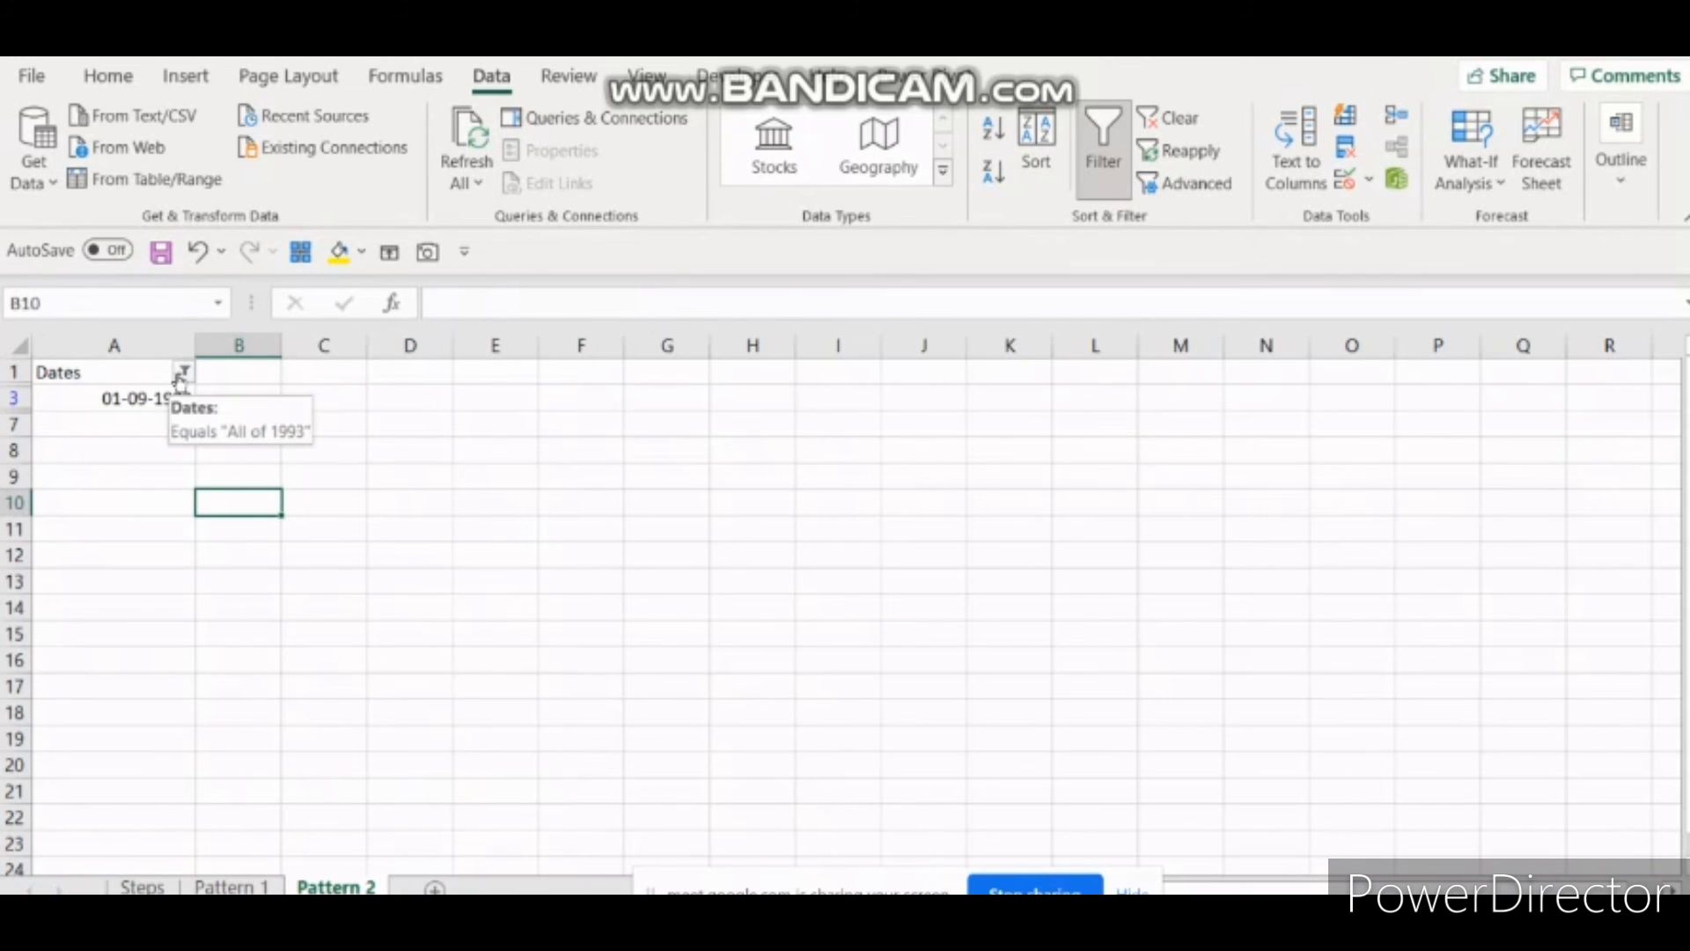
# Clear the Dates filter with Ctrl+Shift+L so 10-12-1999 through 20-11-2020 all reappear.
pyautogui.hotkey('ctrl', 'shift', 'l')
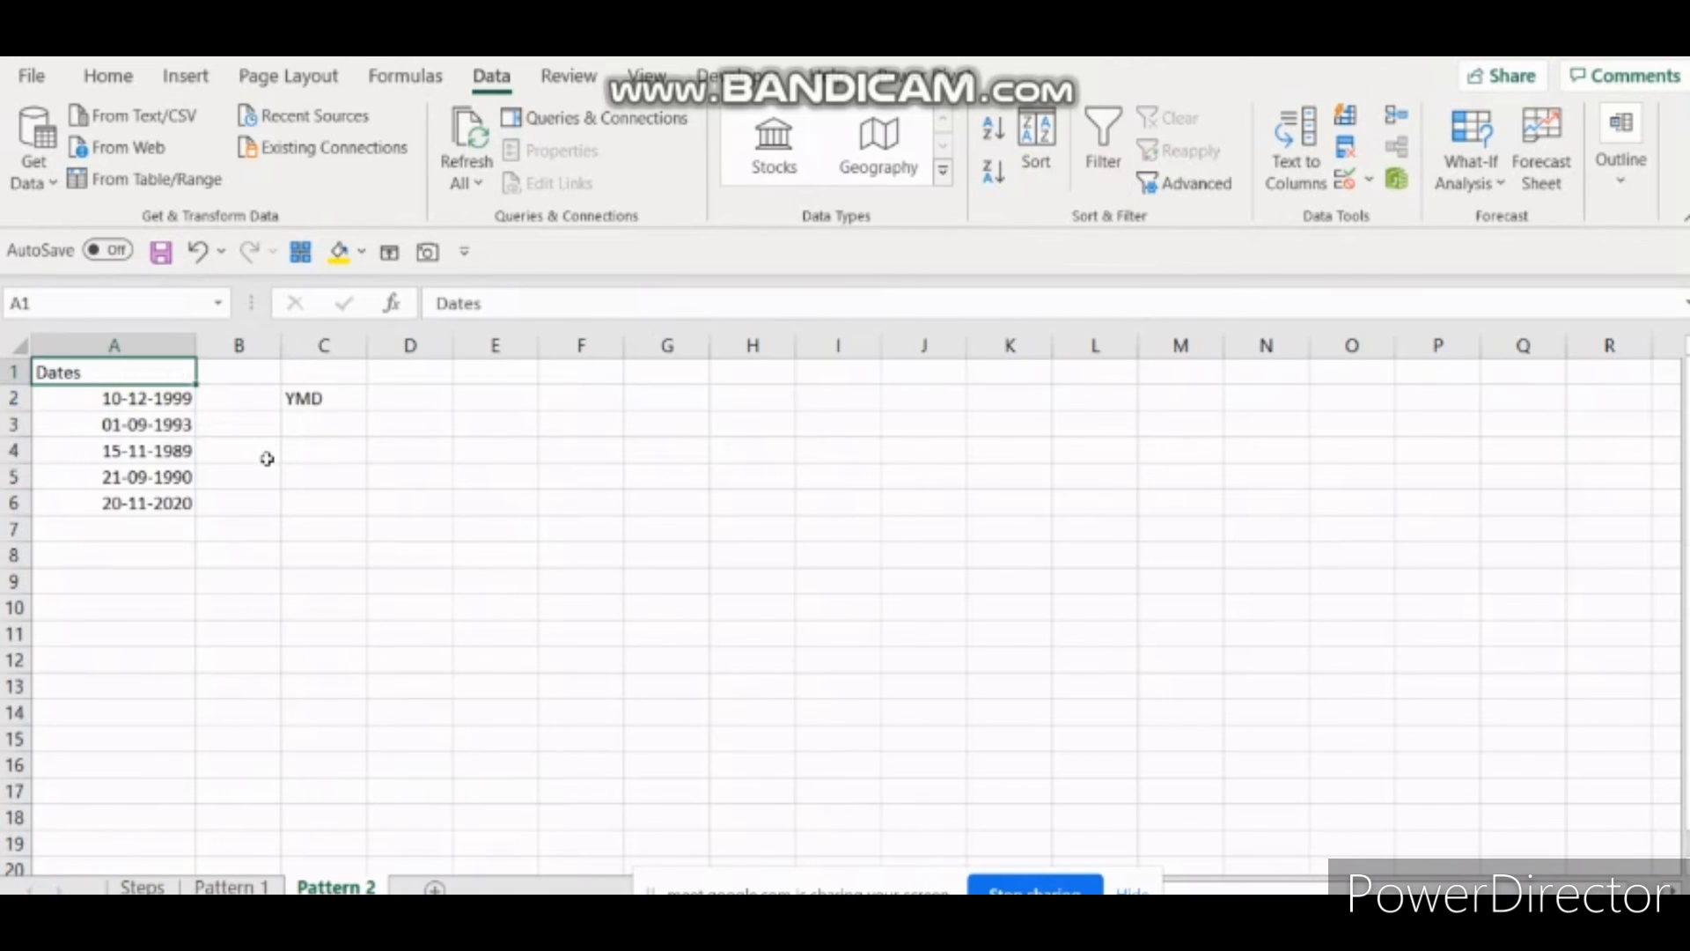
pyautogui.click(268, 469)
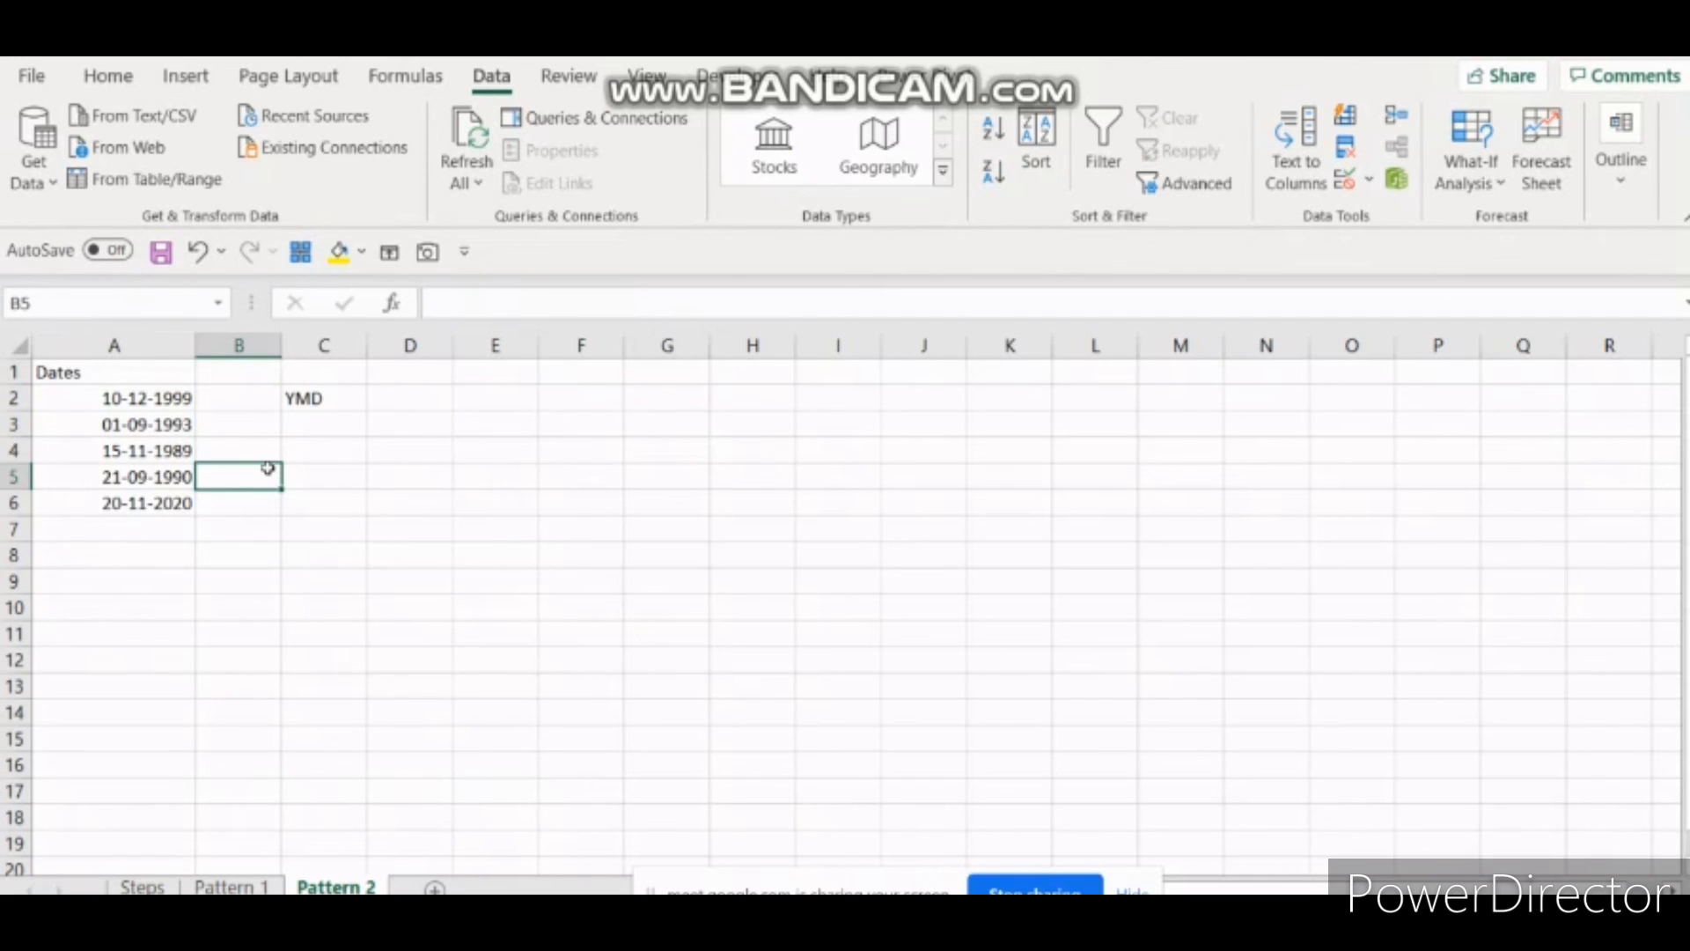